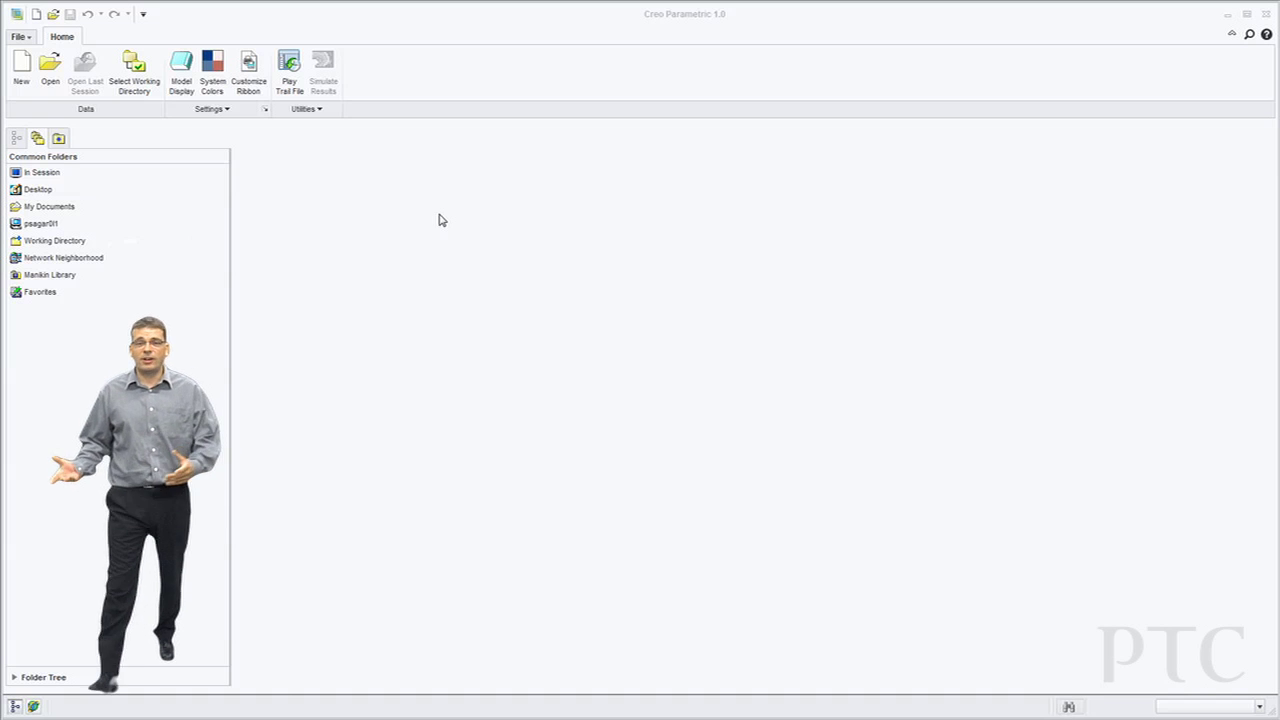
# Create a new solid part named vacuum-cleaner using the default template
pyautogui.click(21, 78)
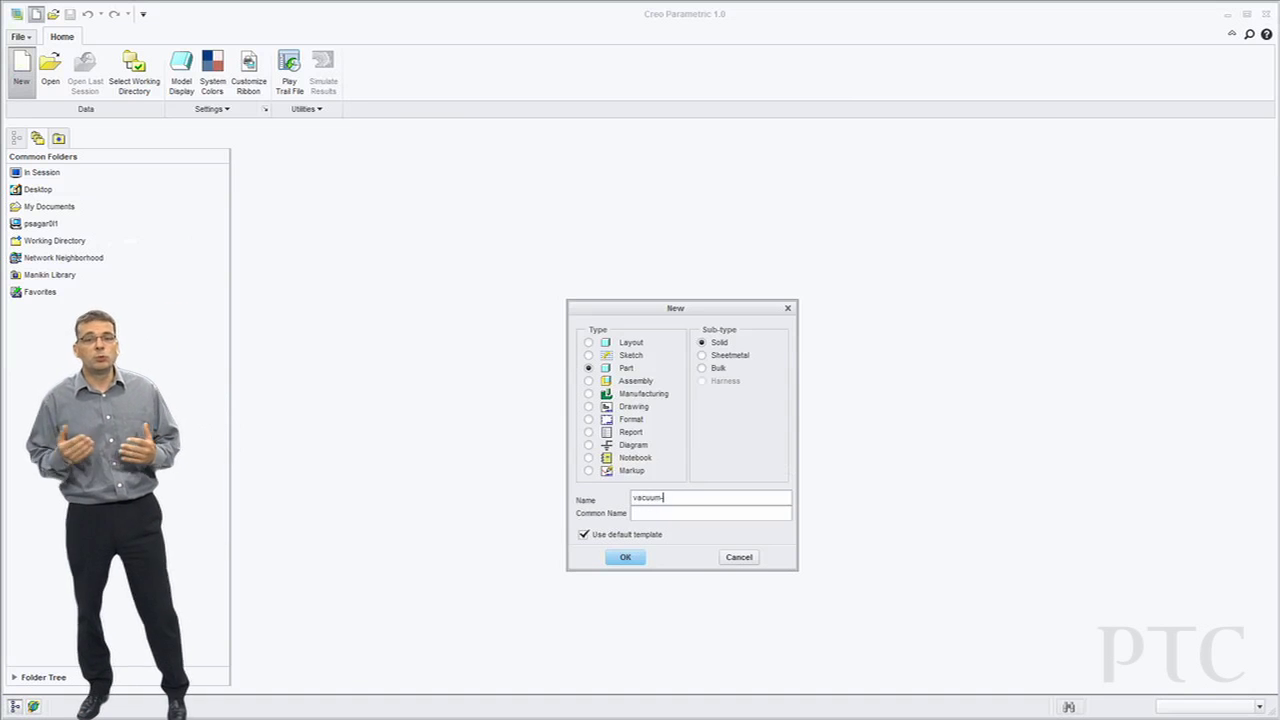
pyautogui.press('Return')
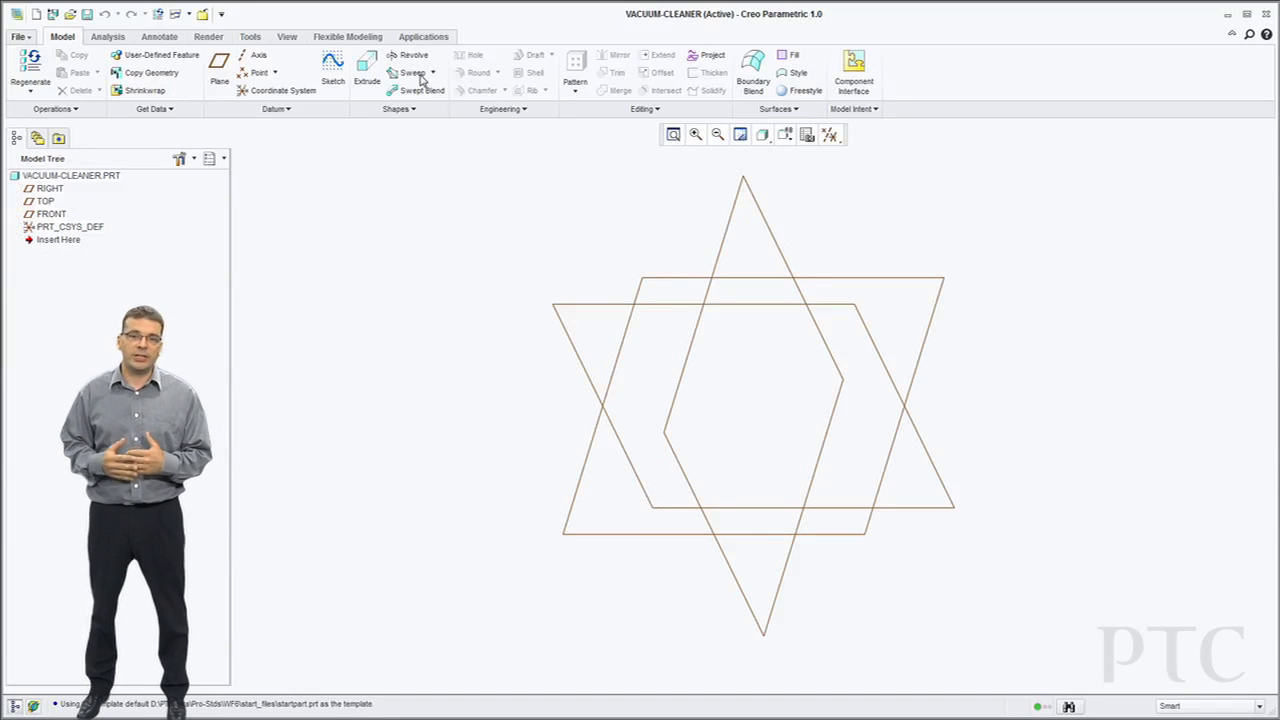
# Place the image VacuumCleaner-070611.csk on the FRONT plane as a trace sketch
pyautogui.click(293, 36)
pyautogui.click(468, 56)
pyautogui.click(205, 70)
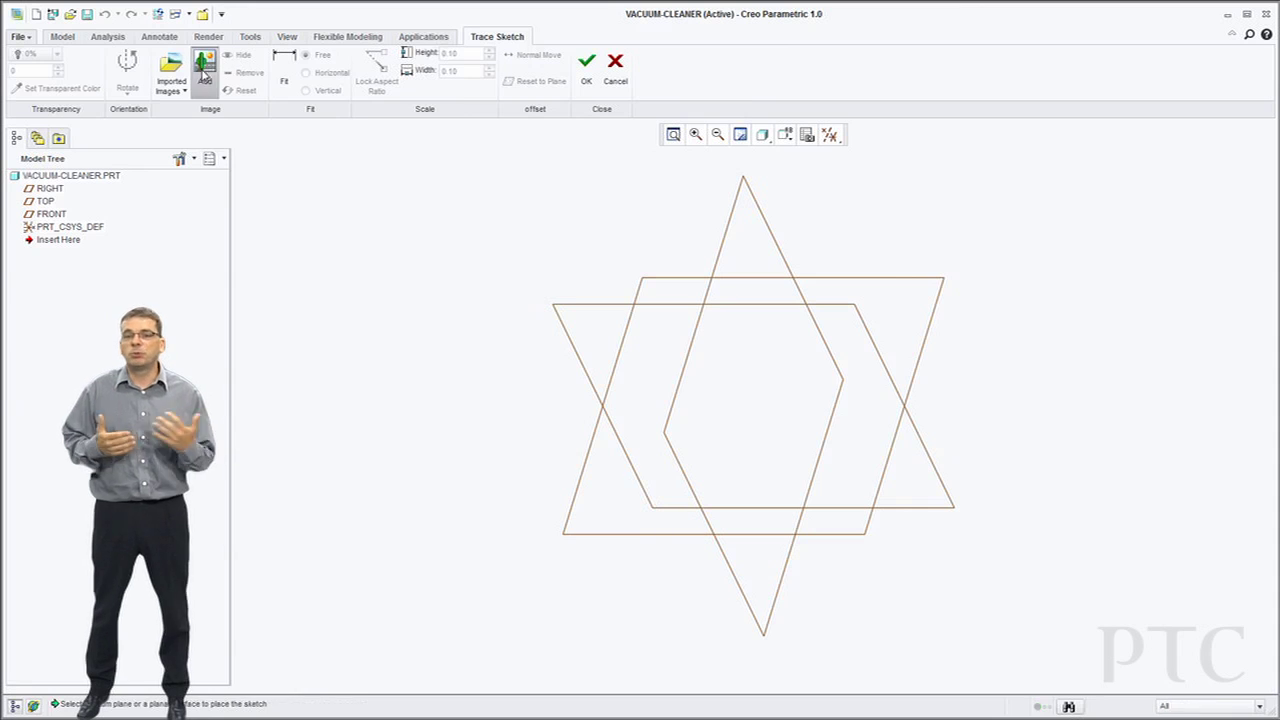
pyautogui.click(50, 214)
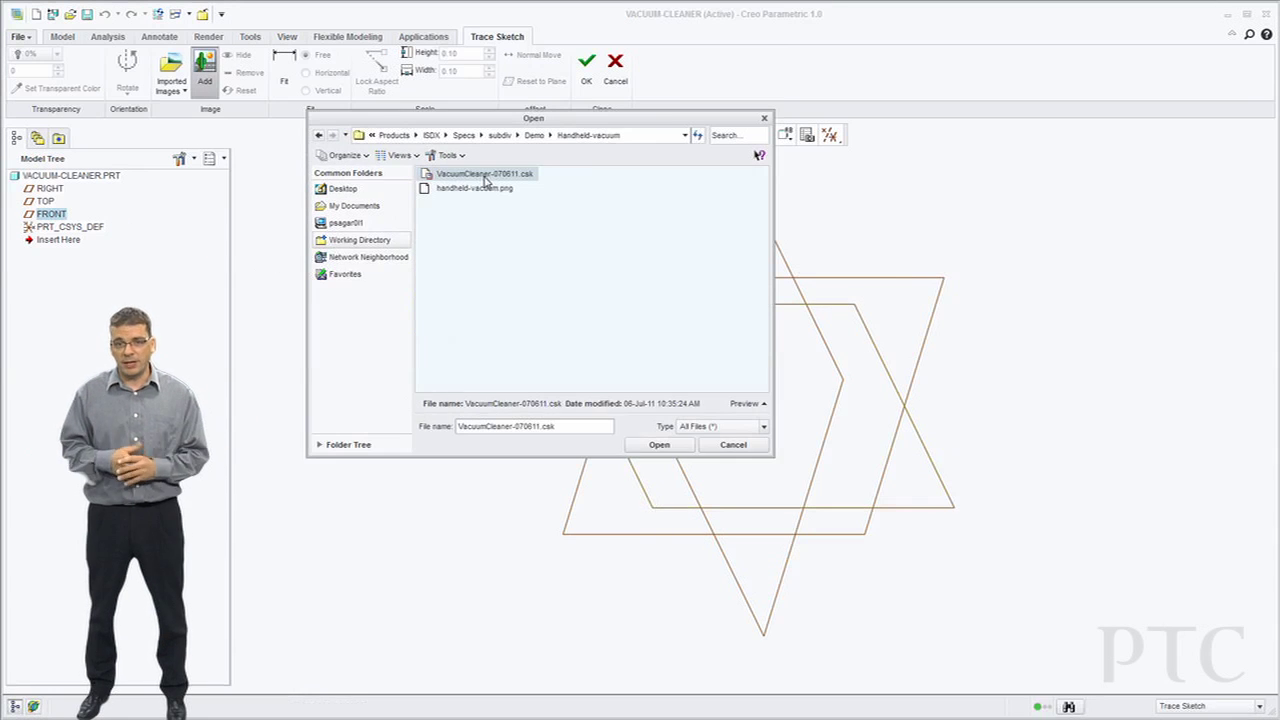
pyautogui.doubleClick(486, 180)
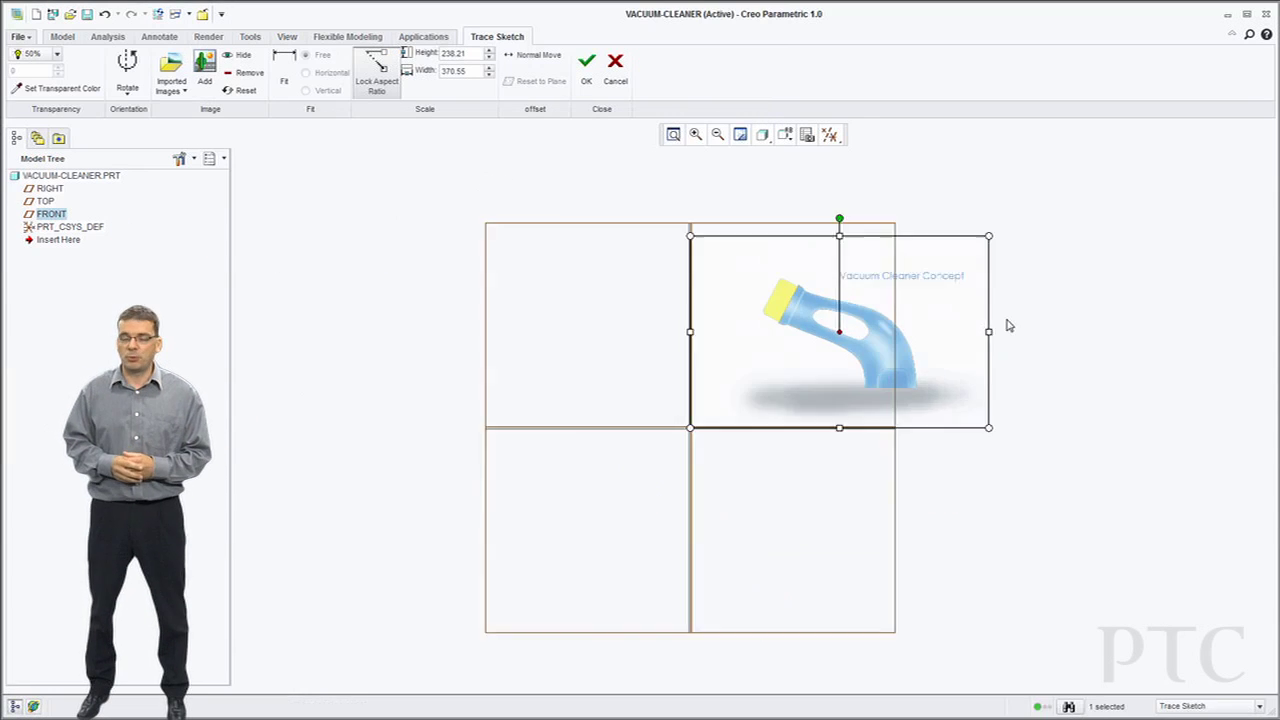
# Scale the trace image with a horizontal Fit spanning the handle from its collar to the outer edge of the base
pyautogui.scroll(-3, 1008, 325)
pyautogui.click(284, 76)
pyautogui.click(307, 73)
pyautogui.moveTo(582, 345); pyautogui.dragTo(563, 327)
pyautogui.moveTo(779, 330); pyautogui.dragTo(832, 455)
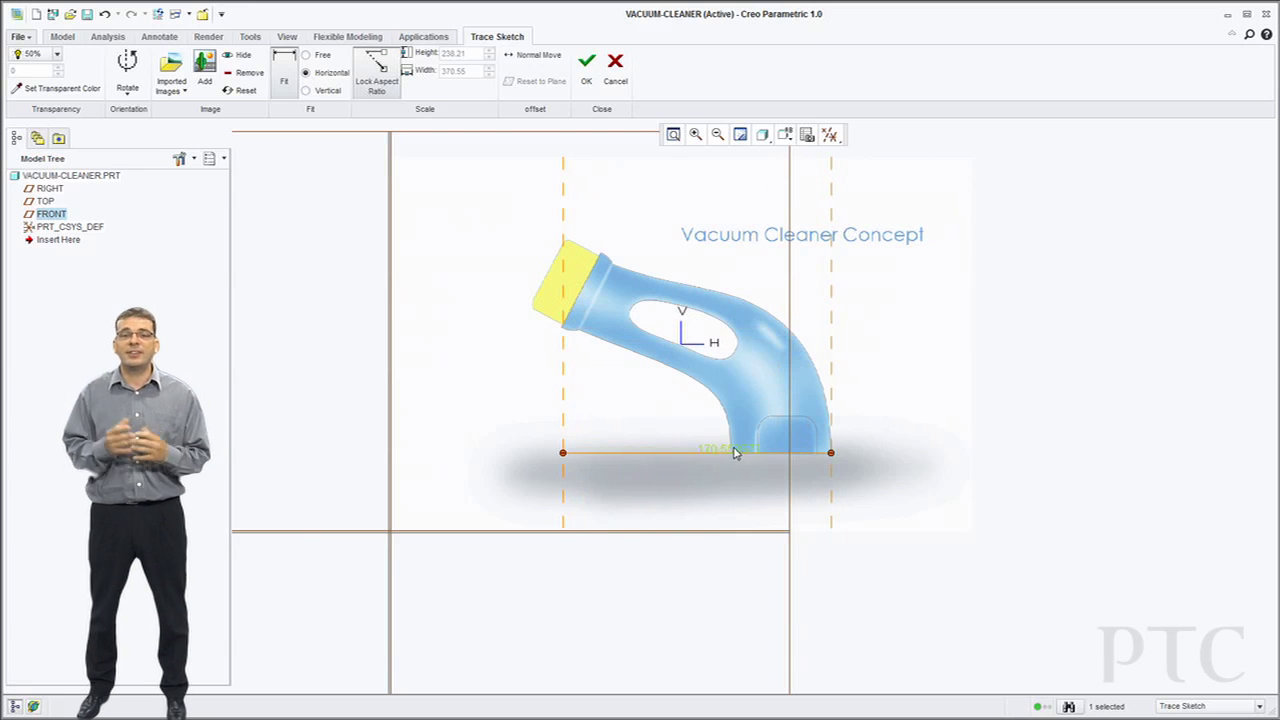
pyautogui.write('0')
pyautogui.press('Return')
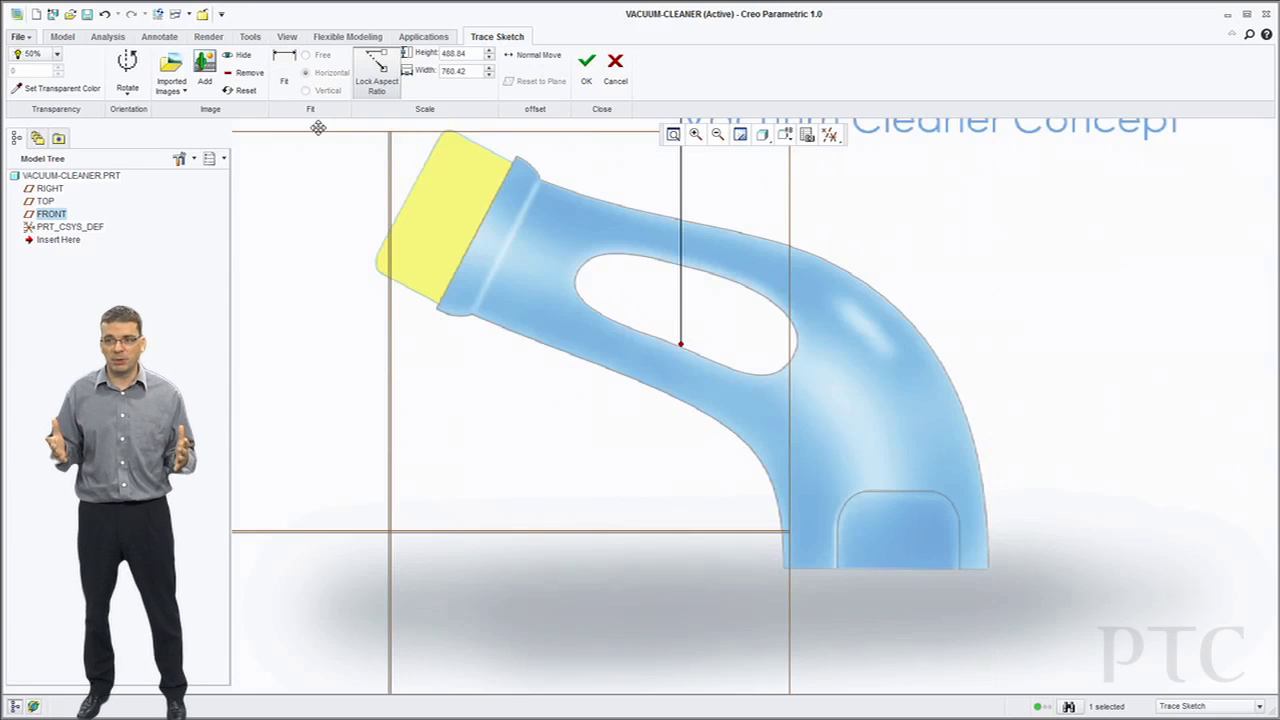
# Move the trace image so the cleaner's base sits on the horizontal datum plane, roughly centred on the vertical one
pyautogui.moveTo(812, 419); pyautogui.dragTo(331, 380)
pyautogui.keyDown('shift'); pyautogui.moveTo(530, 377); pyautogui.dragTo(831, 355, button='middle'); pyautogui.keyUp('shift')
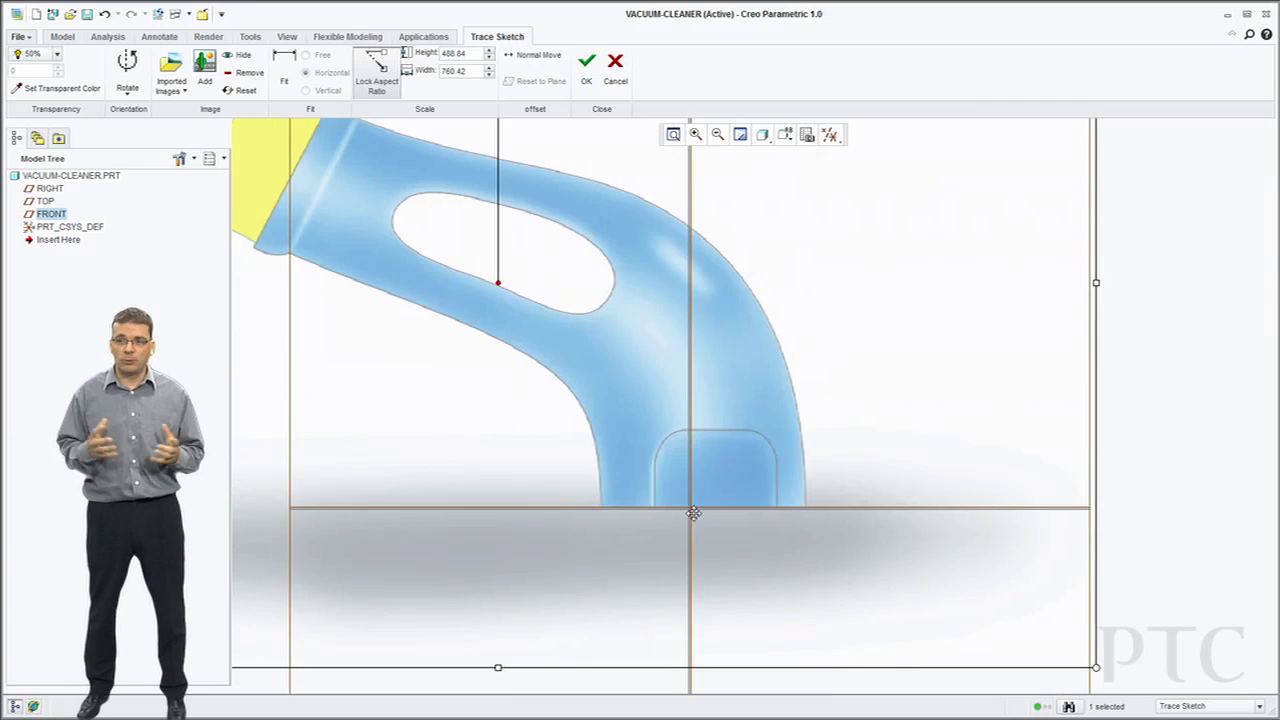
pyautogui.scroll(-3, 693, 513)
pyautogui.moveTo(745, 461); pyautogui.dragTo(723, 461)
pyautogui.scroll(-5, 728, 462)
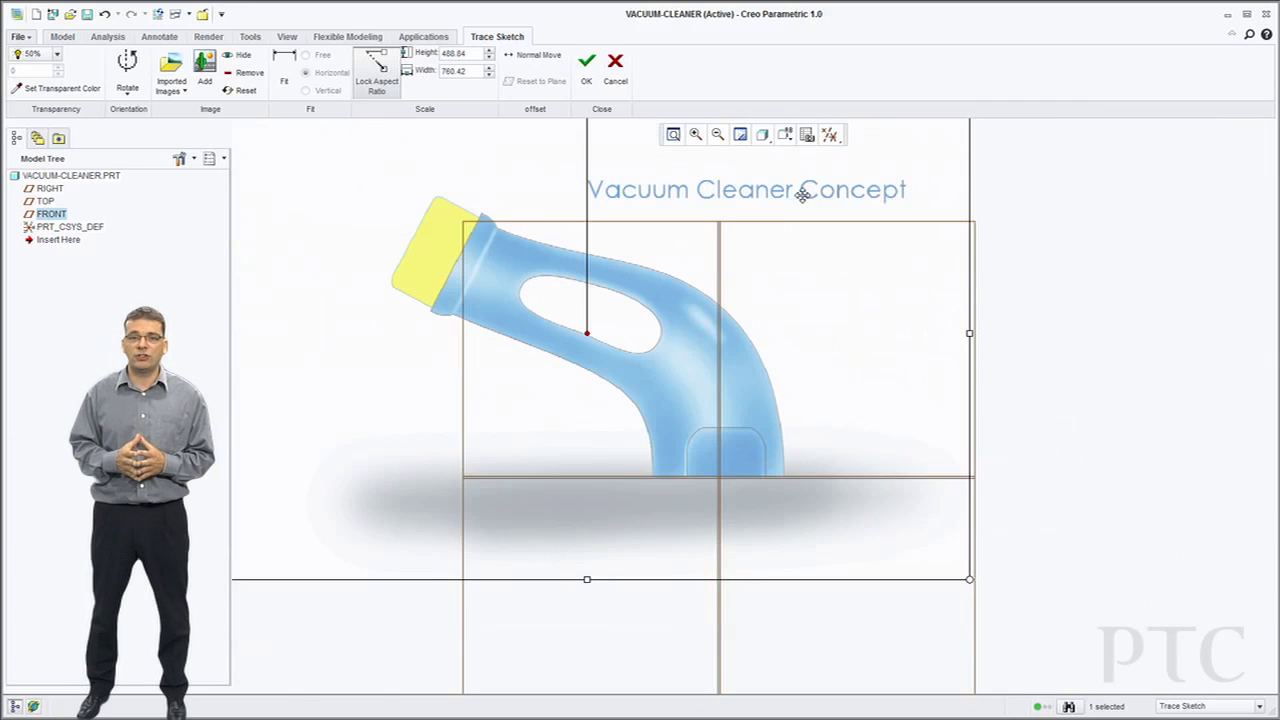
# Hide the datum planes, set the image transparency to 15%, and complete the trace sketch
pyautogui.click(830, 134)
pyautogui.click(850, 234)
pyautogui.click(57, 55)
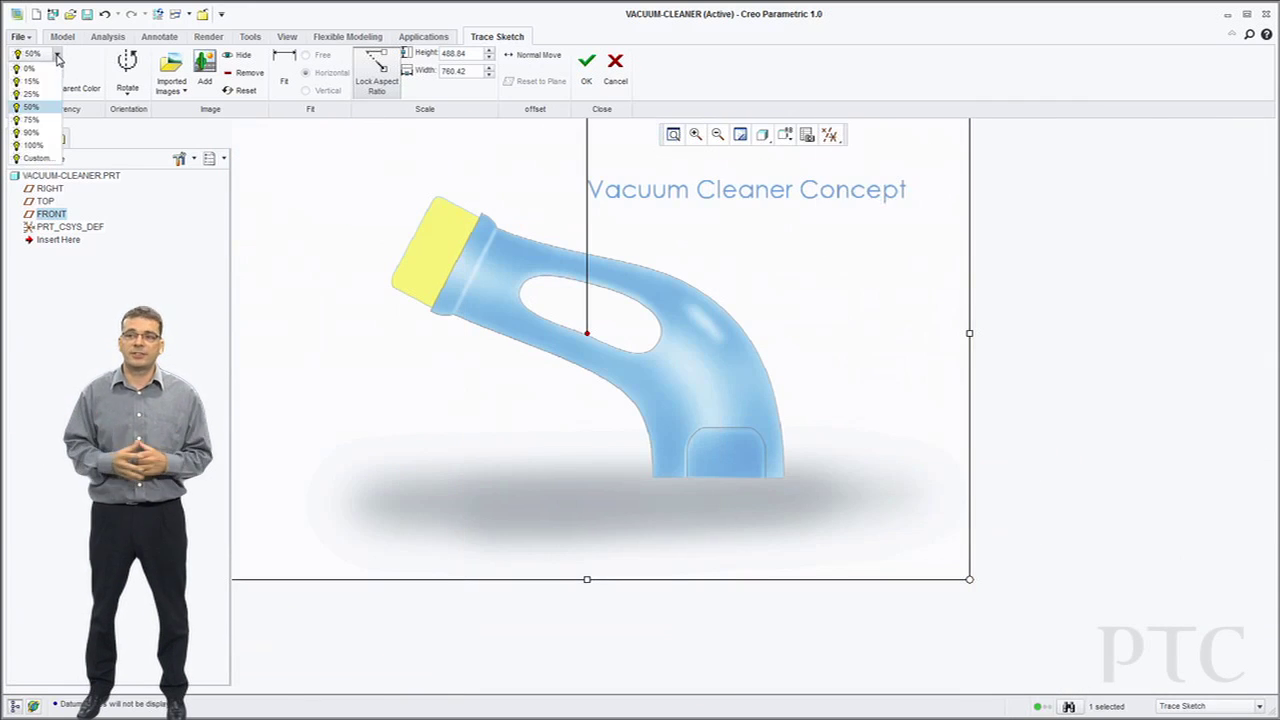
pyautogui.click(34, 84)
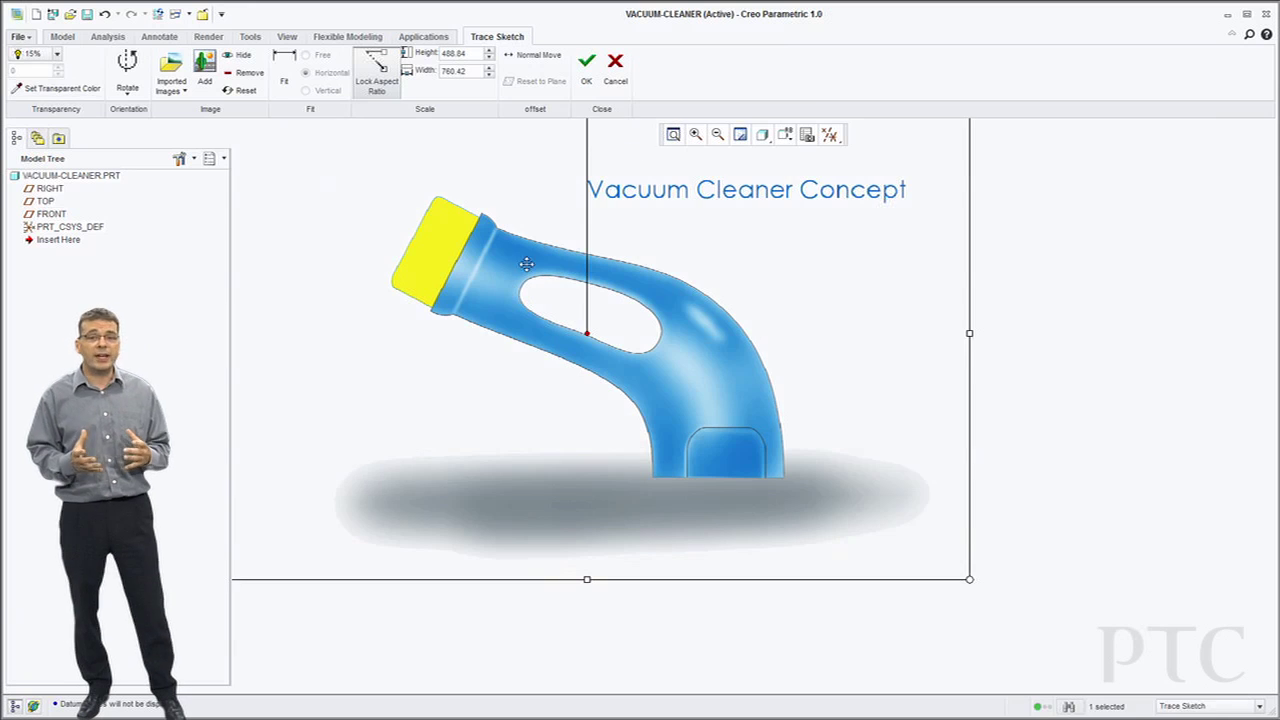
pyautogui.click(588, 69)
# Start a Freestyle feature and add a sphere primitive
pyautogui.moveTo(775, 388)
pyautogui.mouseDown(button='middle')
pyautogui.moveTo(694, 400)
pyautogui.moveTo(736, 390)
pyautogui.mouseUp(button='middle')
pyautogui.click(60, 40)
pyautogui.click(796, 96)
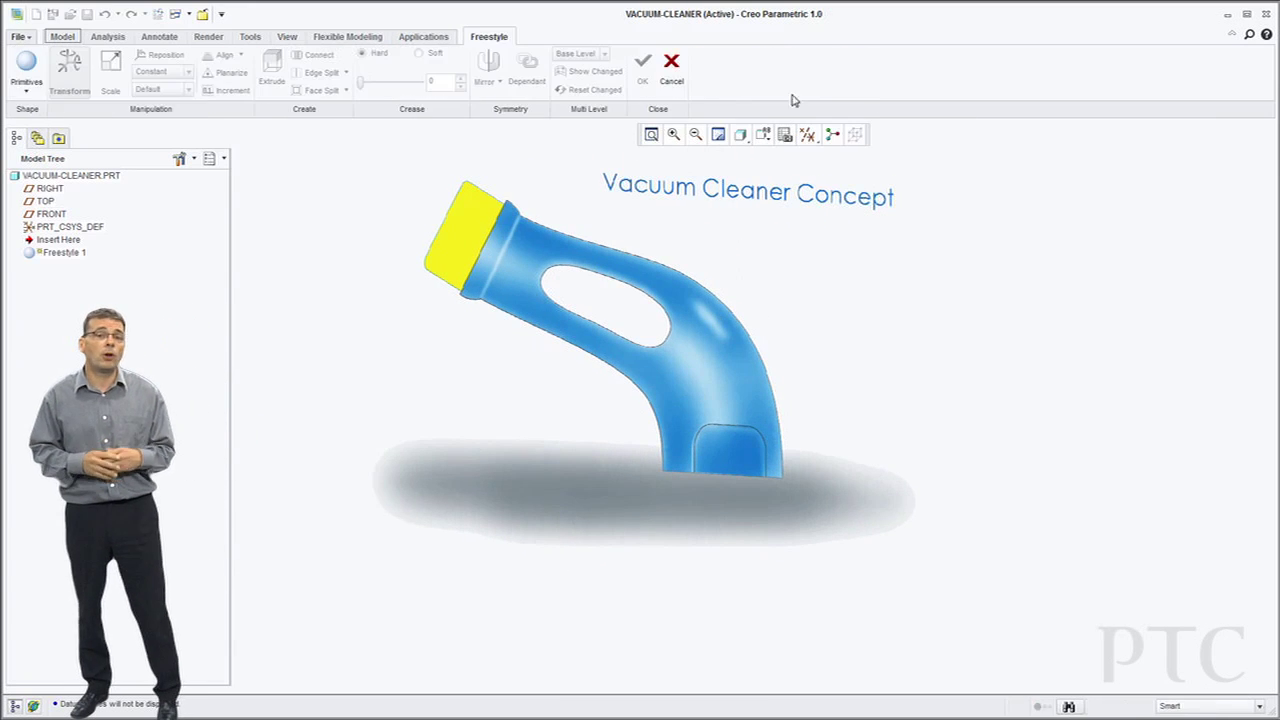
pyautogui.click(26, 64)
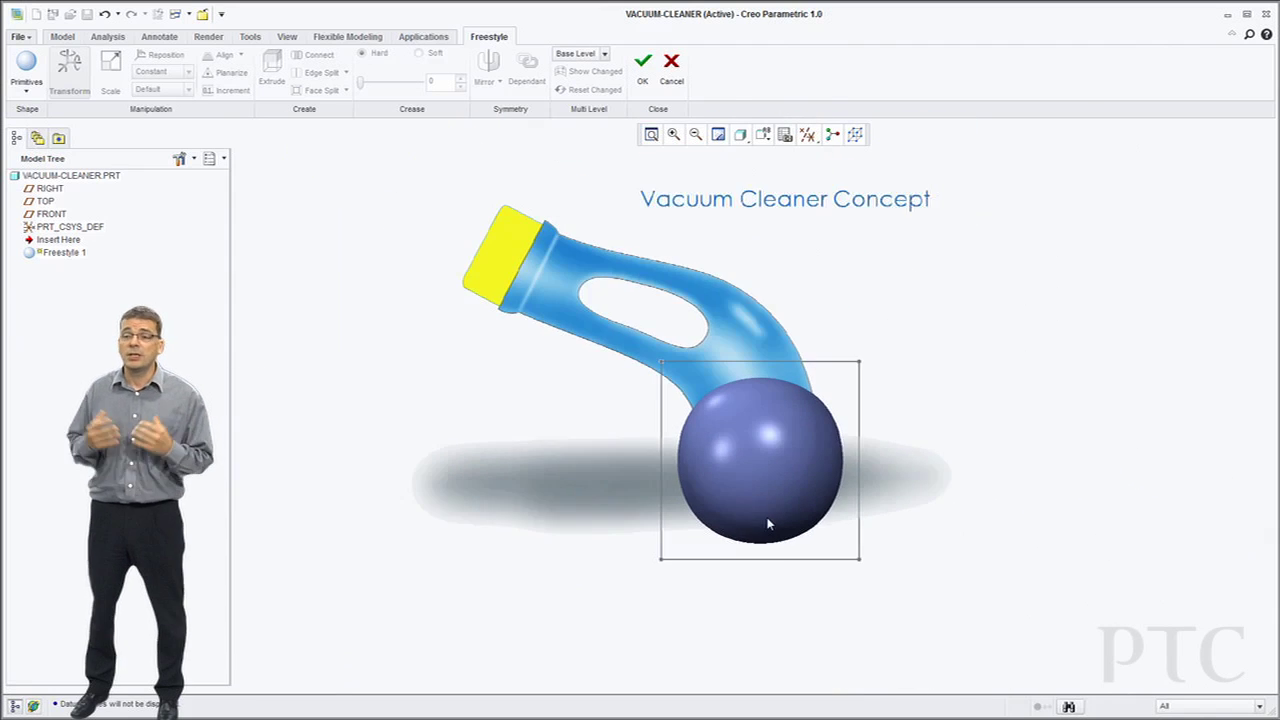
# Select the primitive's whole control mesh and scale it down in 3D to roughly the width of the cleaner's base
pyautogui.moveTo(588, 287); pyautogui.dragTo(919, 612)
pyautogui.rightClick(957, 542)
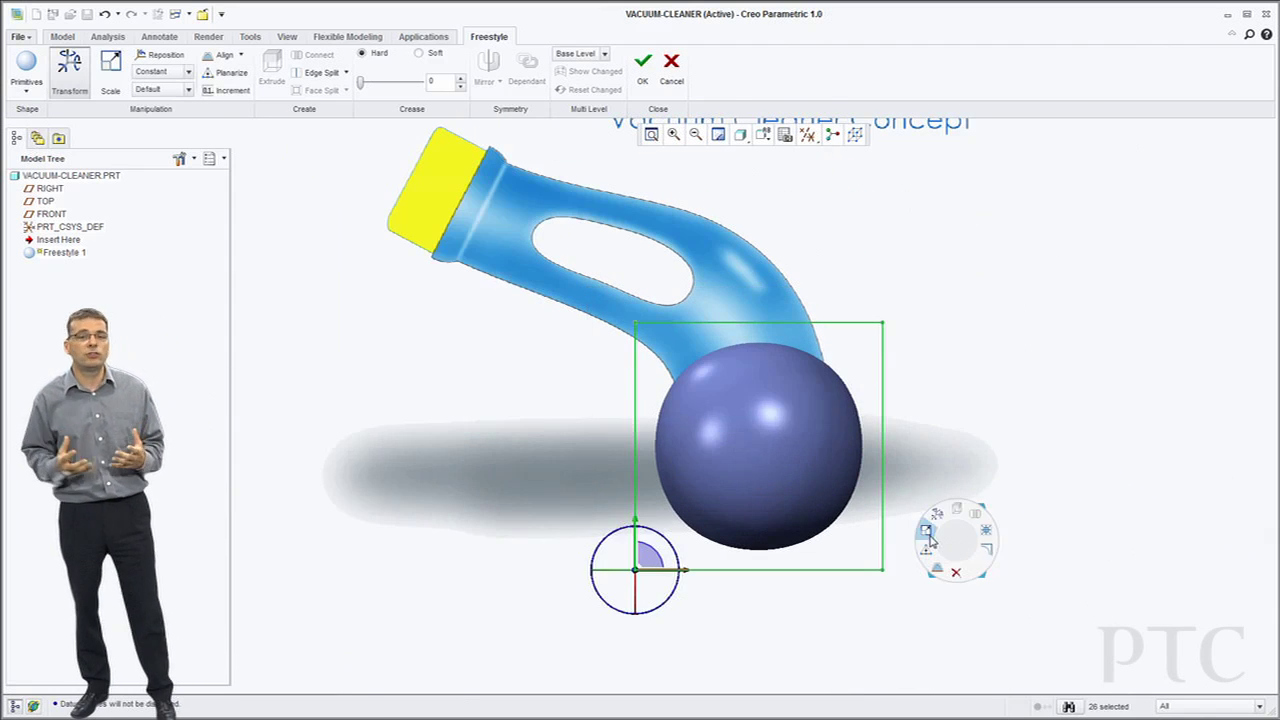
pyautogui.click(927, 534)
pyautogui.keyDown('ctrl'); pyautogui.moveTo(814, 450); pyautogui.dragTo(764, 452); pyautogui.keyUp('ctrl')
pyautogui.click(734, 564)
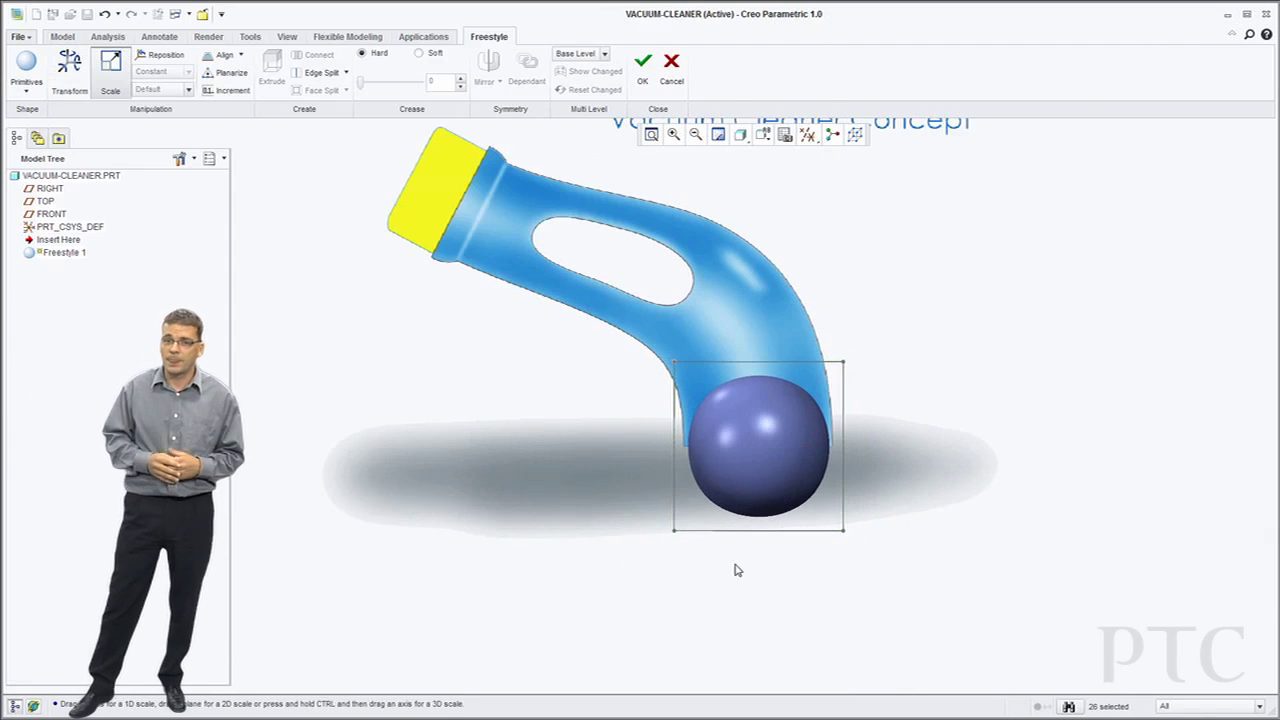
# Move the bottom face of the control mesh up to the base line of the traced image
pyautogui.moveTo(630, 571); pyautogui.dragTo(930, 468)
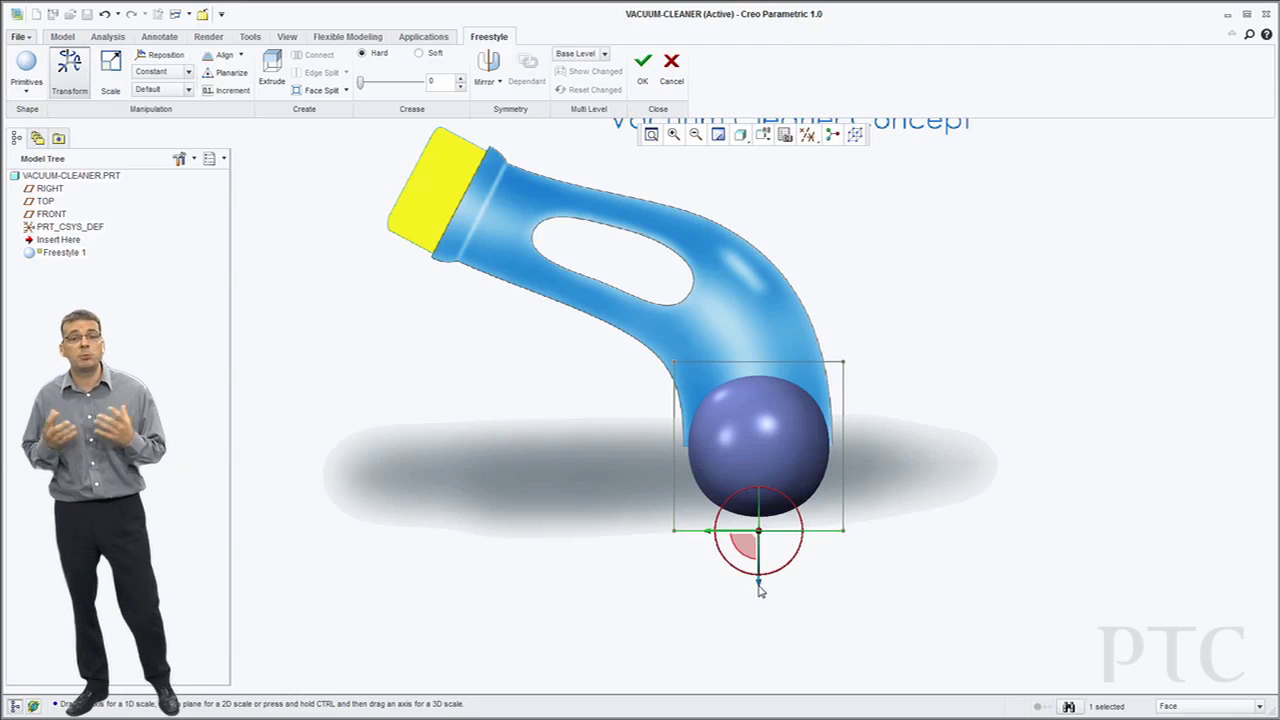
pyautogui.moveTo(761, 592); pyautogui.dragTo(767, 508)
pyautogui.scroll(2, 690, 420)
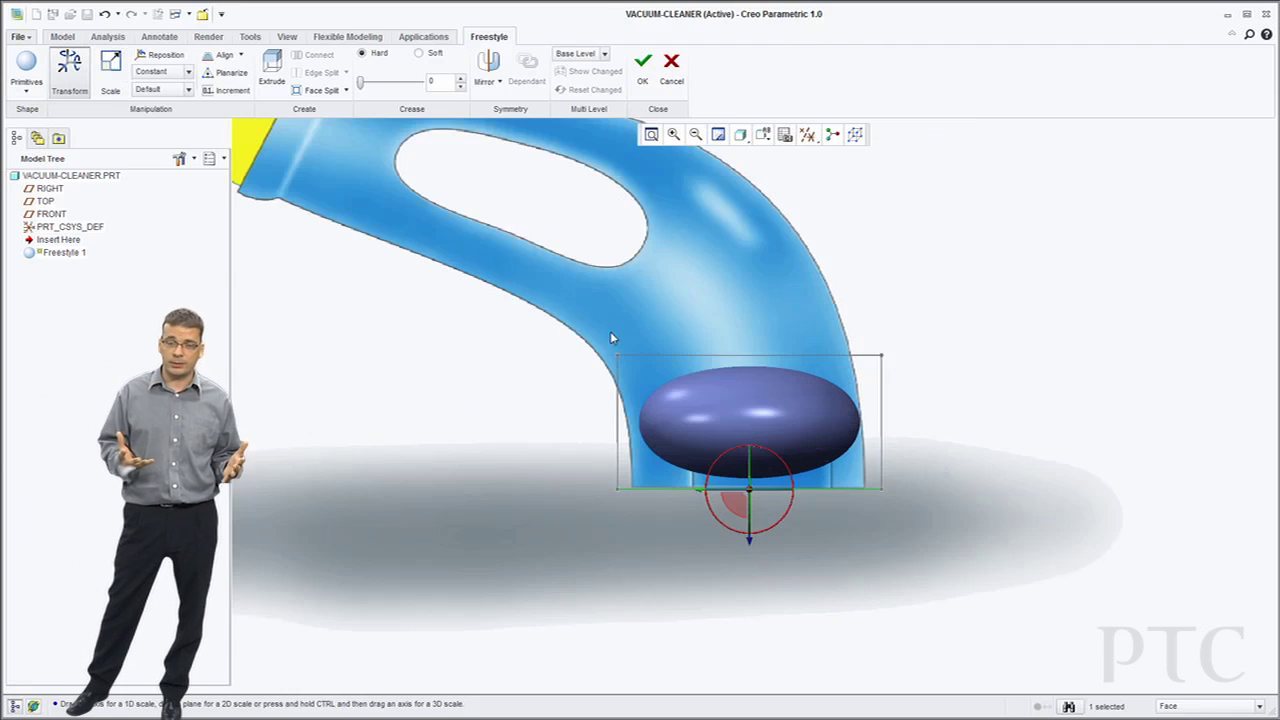
# Extrude the top face in three successive sections, moving and rotating the ends to follow the traced handle up to the collar
pyautogui.moveTo(933, 363); pyautogui.dragTo(934, 364)
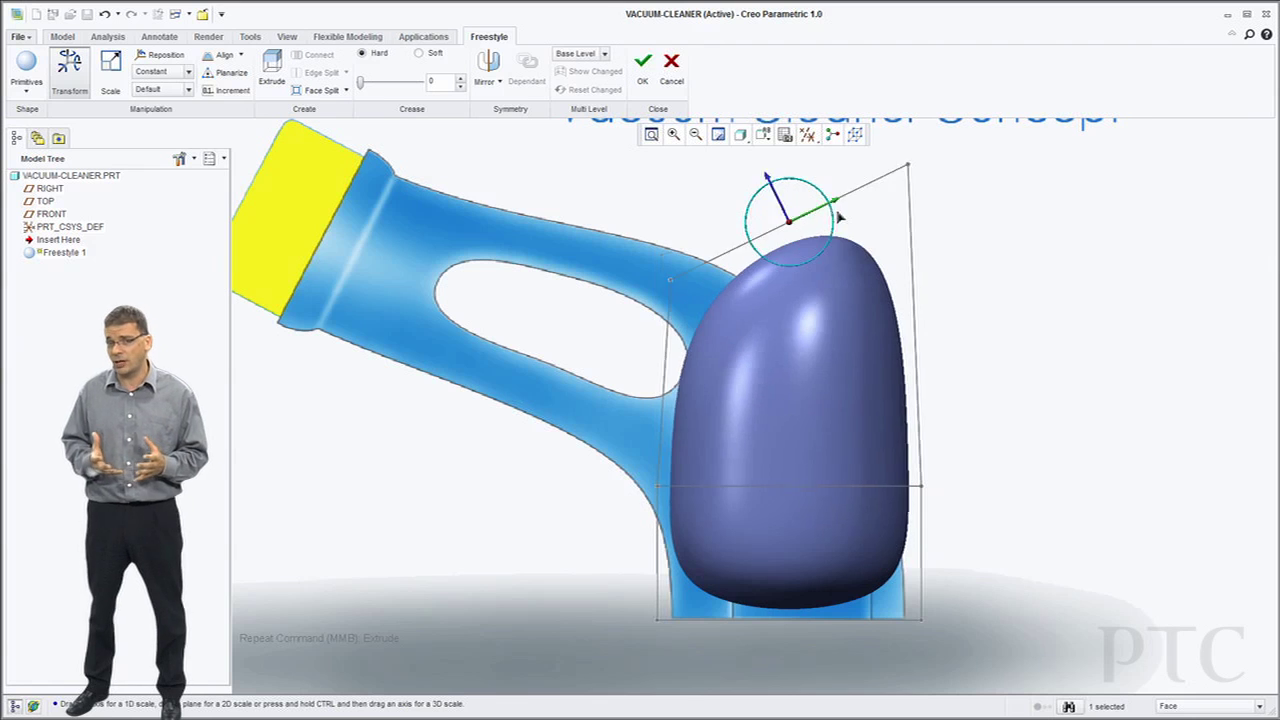
pyautogui.moveTo(840, 217); pyautogui.dragTo(690, 352)
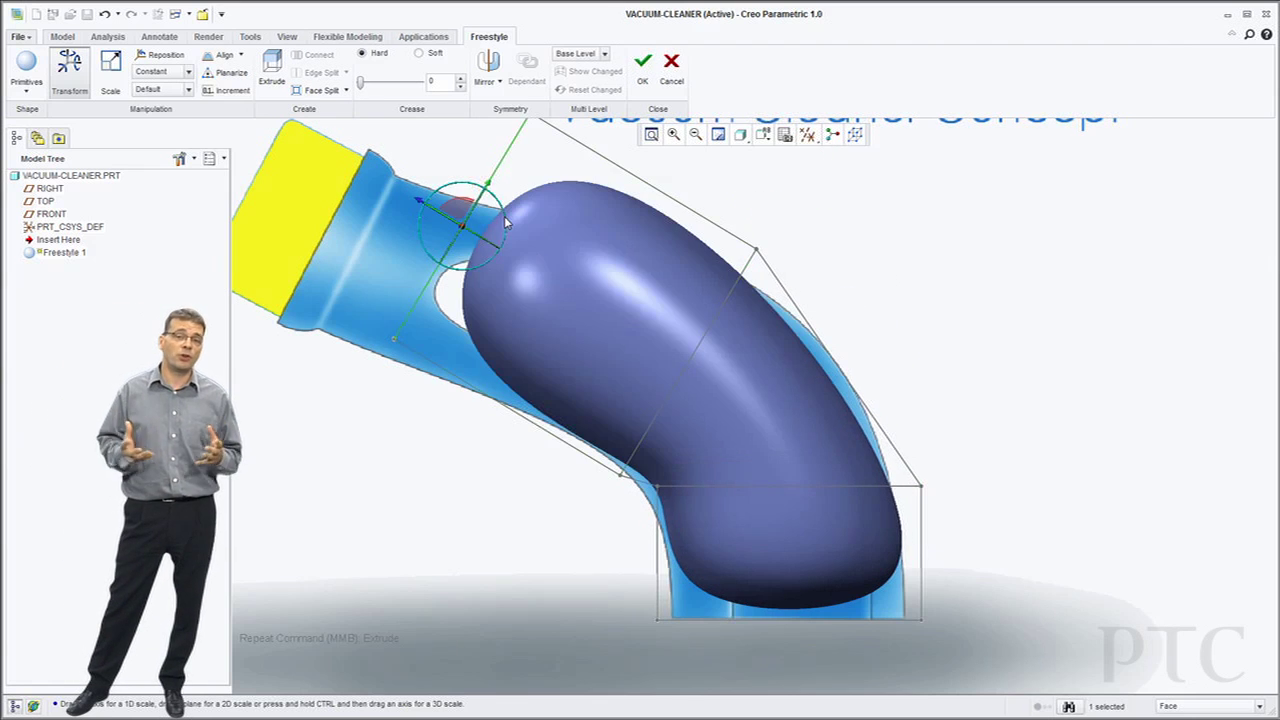
pyautogui.moveTo(504, 216); pyautogui.dragTo(438, 265)
pyautogui.keyDown('shift'); pyautogui.moveTo(564, 278); pyautogui.dragTo(714, 320, button='middle'); pyautogui.keyUp('shift')
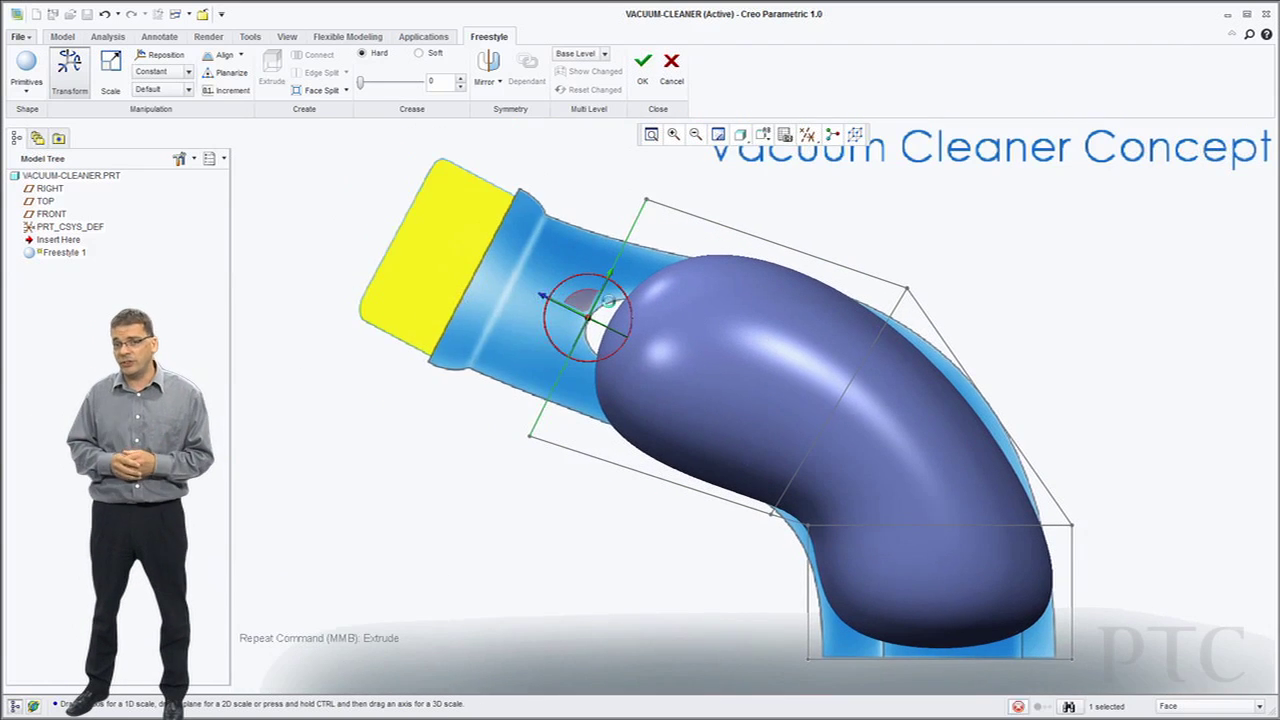
pyautogui.click(272, 64)
pyautogui.moveTo(303, 185); pyautogui.dragTo(463, 270)
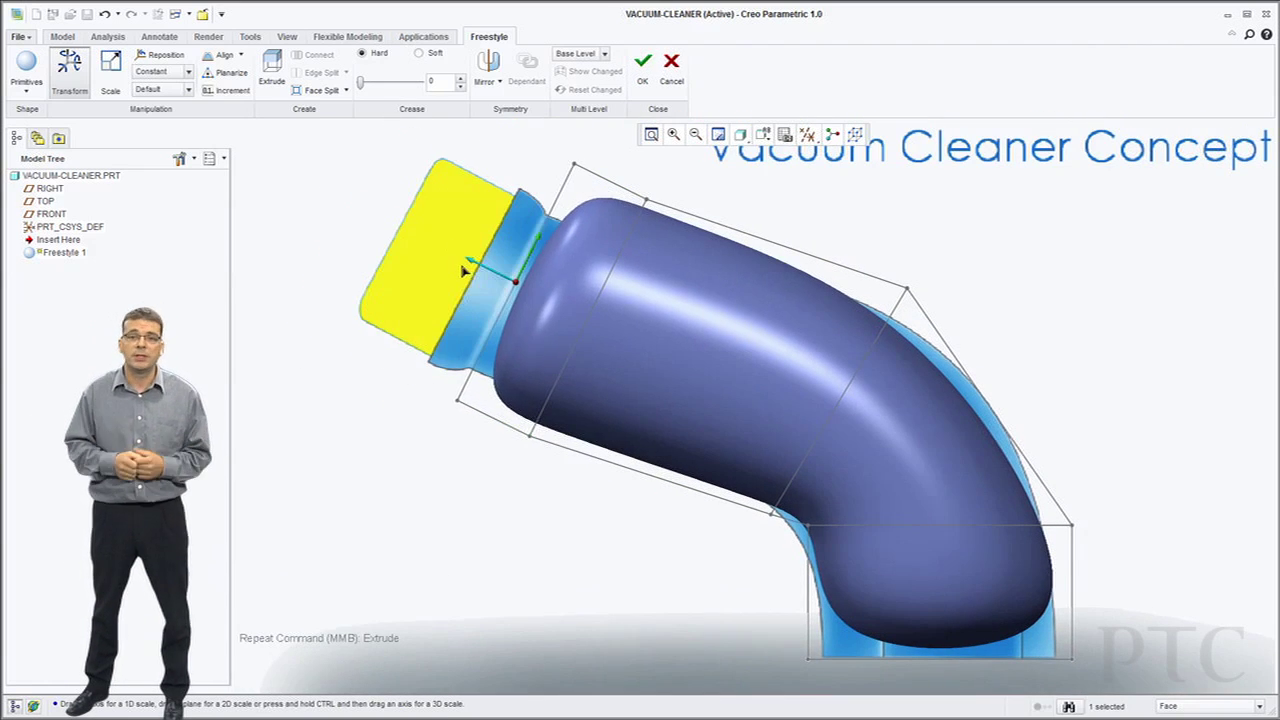
# Move the upper and lower mesh faces at the nozzle end inward to match the traced outline
pyautogui.scroll(2, 424, 341)
pyautogui.click(575, 217)
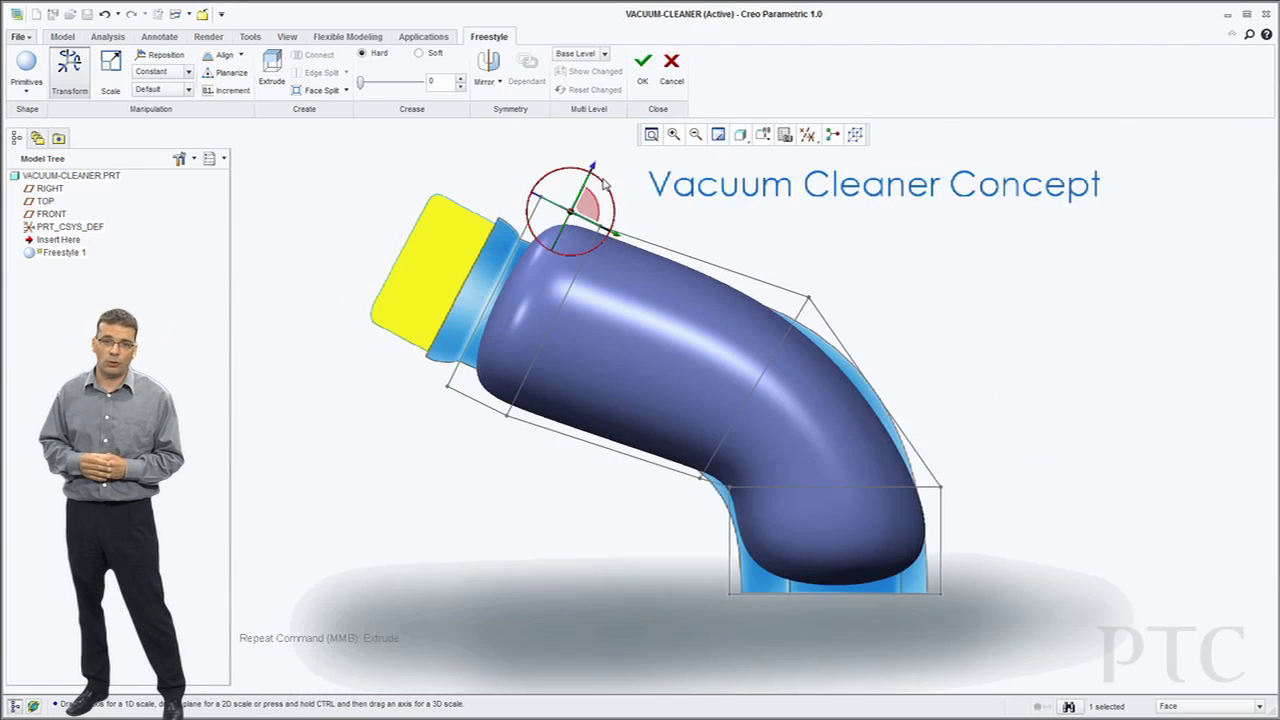
pyautogui.moveTo(595, 168); pyautogui.dragTo(573, 208)
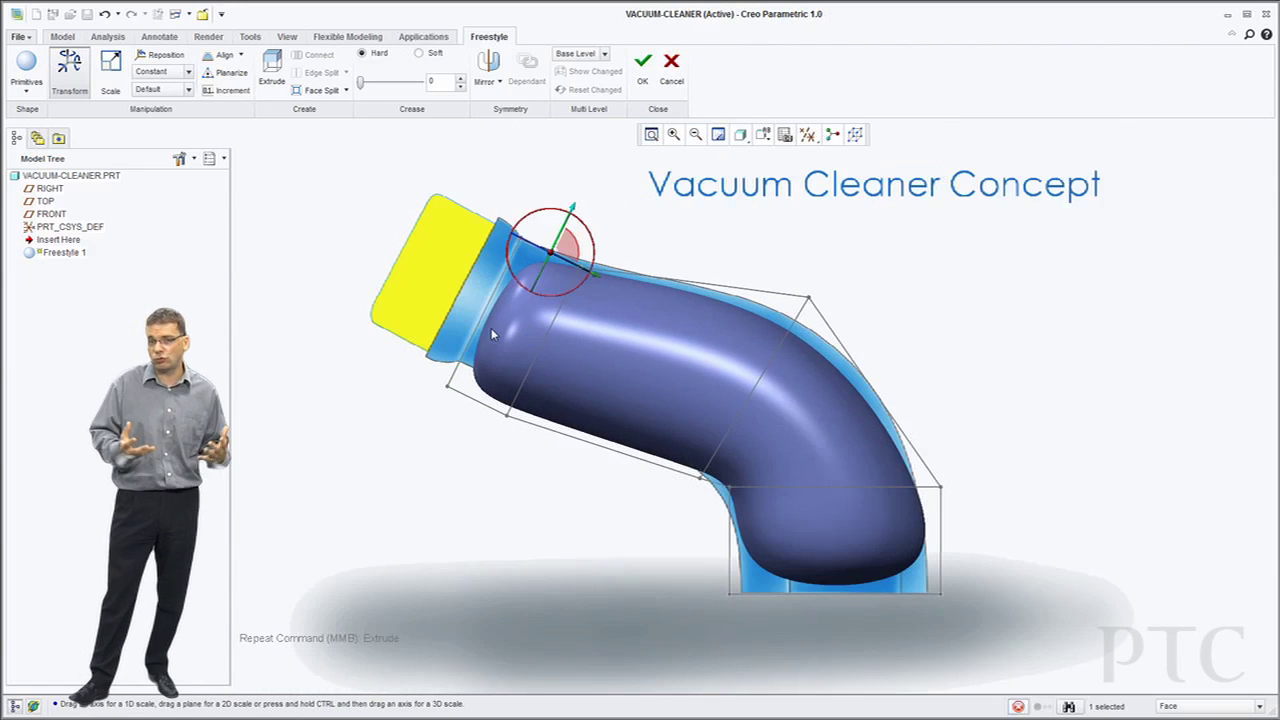
pyautogui.moveTo(540, 451); pyautogui.dragTo(541, 452)
pyautogui.moveTo(455, 447); pyautogui.dragTo(468, 423)
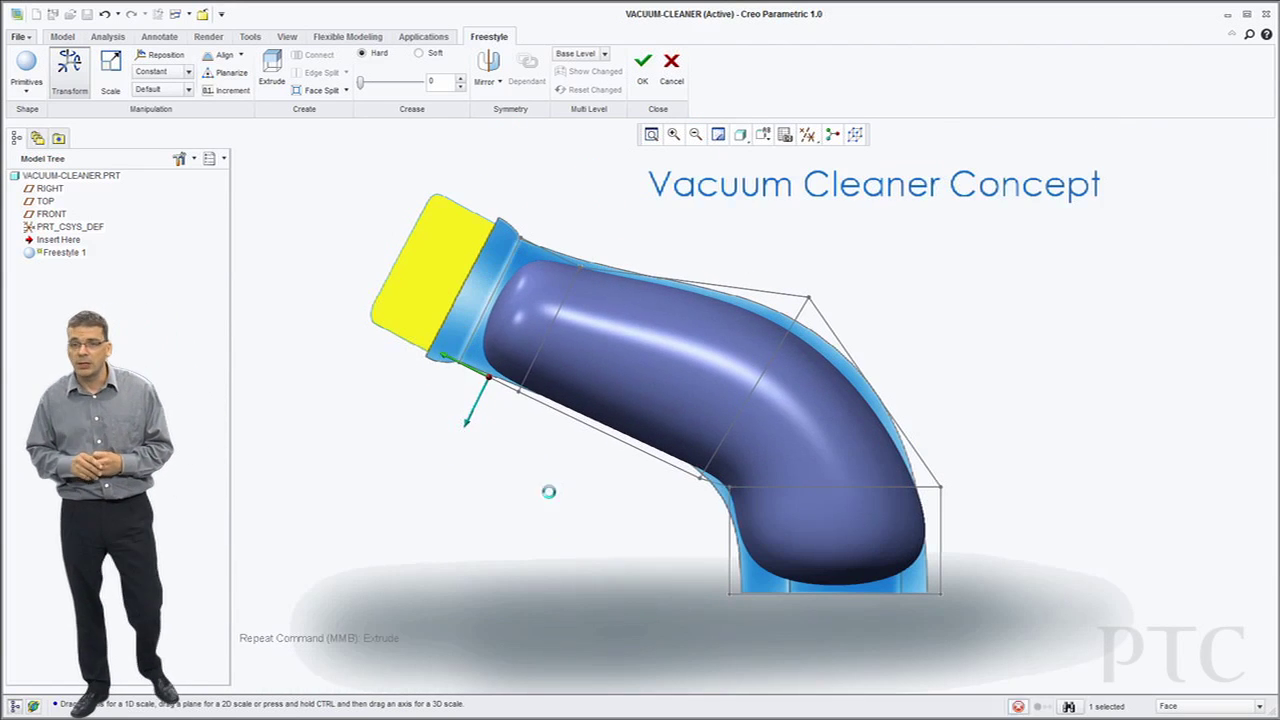
pyautogui.click(616, 478)
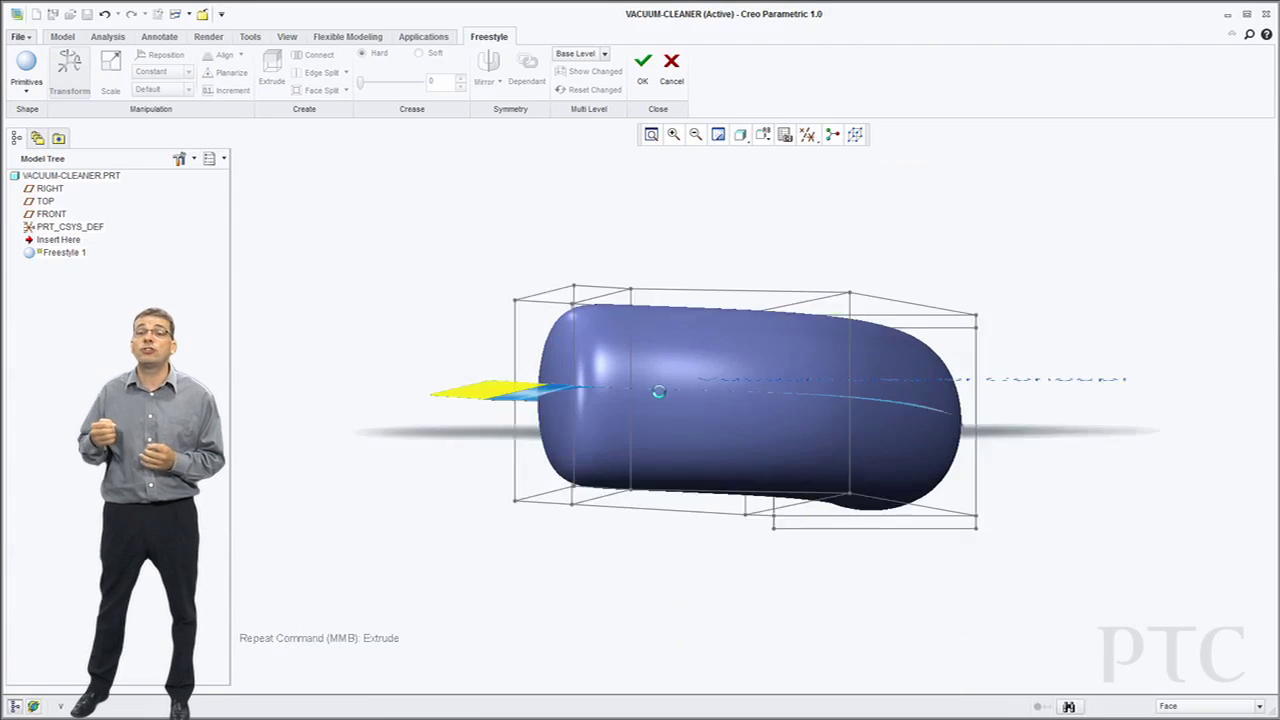
# Select the side faces of the control mesh and mirror the shape about the FRONT plane
pyautogui.moveTo(443, 249); pyautogui.dragTo(1066, 329)
pyautogui.click(488, 64)
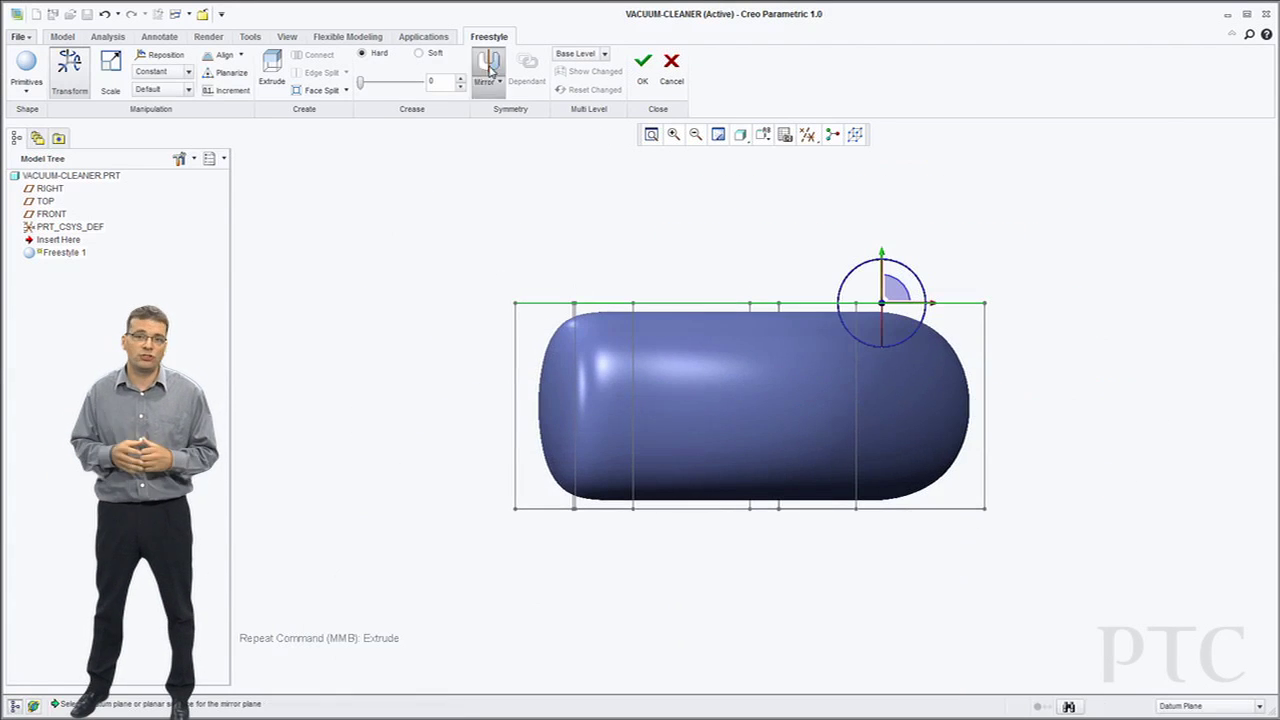
pyautogui.click(52, 214)
# Narrow the body by moving its four side faces toward the mirror plane
pyautogui.click(843, 557)
pyautogui.moveTo(843, 557)
pyautogui.mouseDown()
pyautogui.moveTo(886, 537)
pyautogui.moveTo(880, 528)
pyautogui.mouseUp()
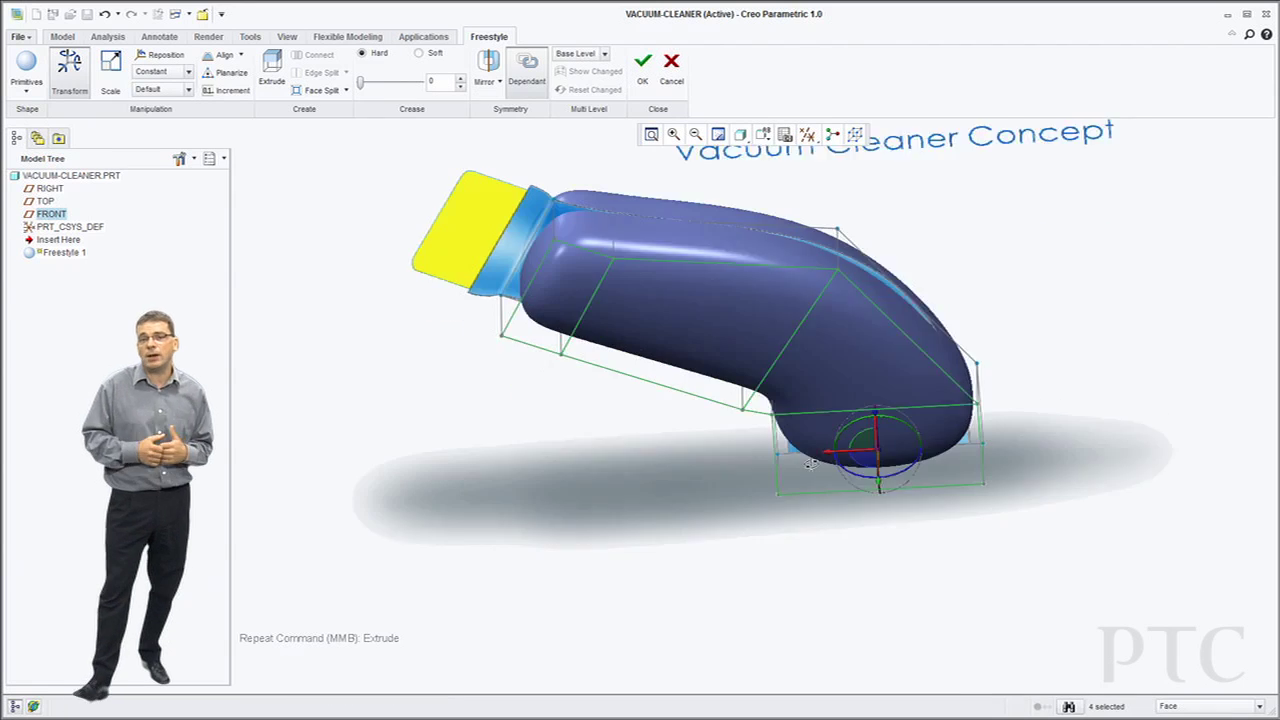
pyautogui.moveTo(811, 463); pyautogui.dragTo(872, 357, button='middle')
pyautogui.click(891, 332)
# Split the side edge at the nozzle end to add two lengthwise loops, and pull the central side strip outward
pyautogui.click(548, 344)
pyautogui.click(346, 72)
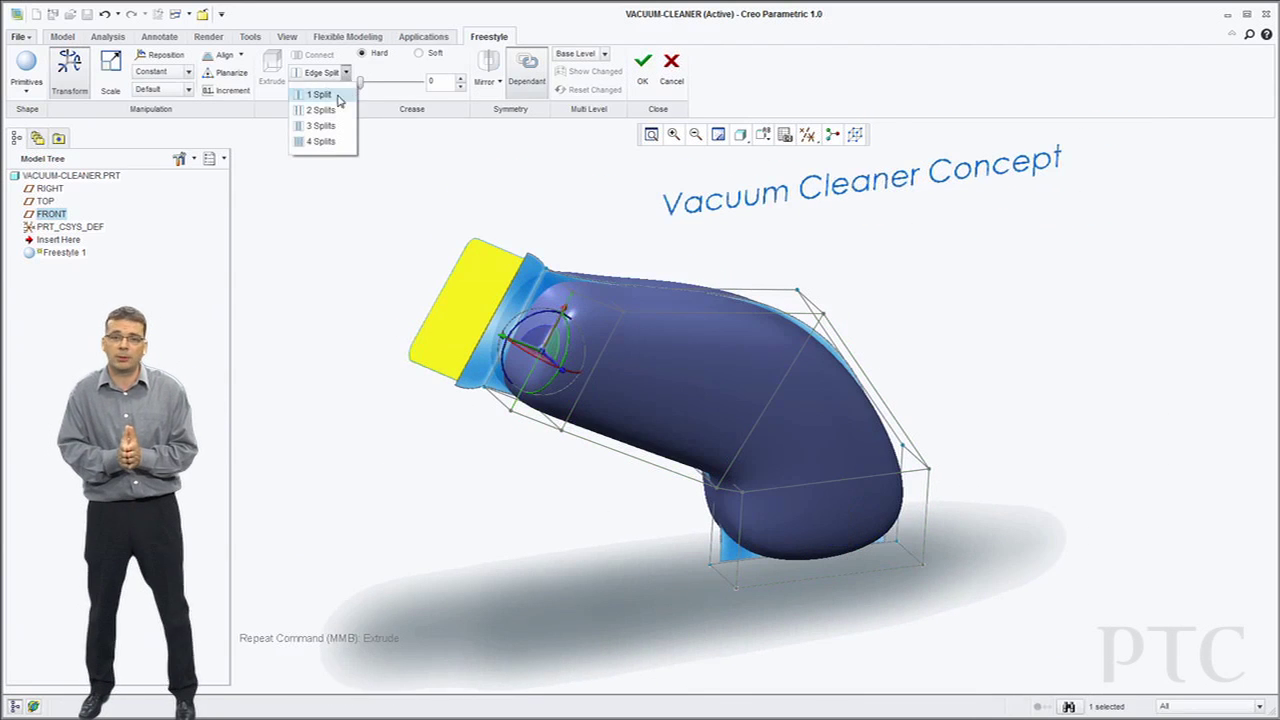
pyautogui.click(320, 95)
pyautogui.click(845, 578)
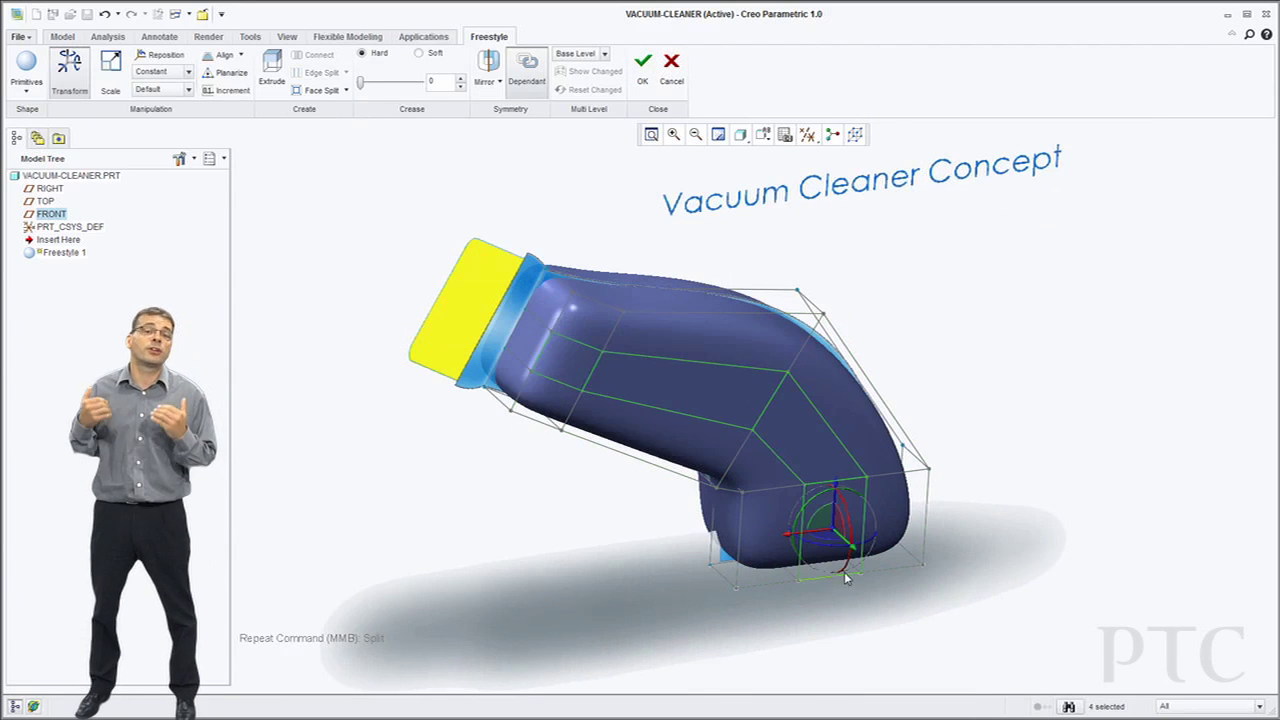
pyautogui.moveTo(854, 553); pyautogui.dragTo(866, 568)
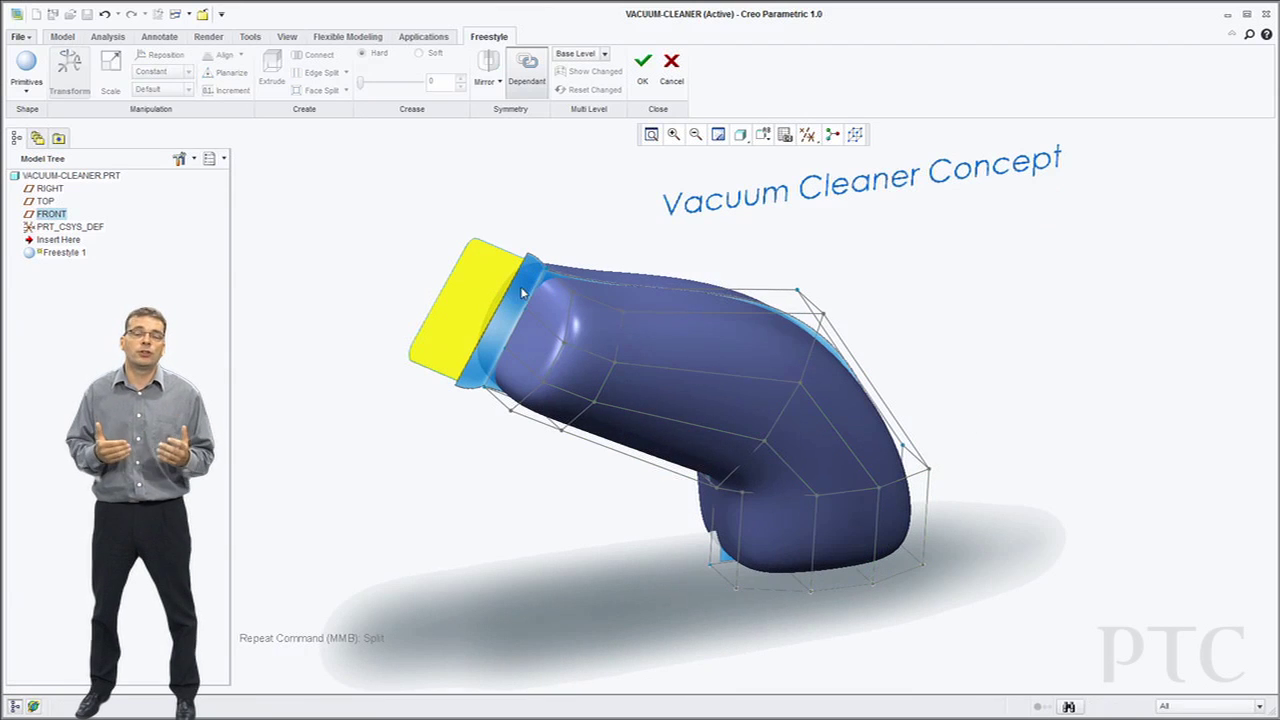
# Delete the end faces at the nozzle and the base to open both ends of the body
pyautogui.click(515, 370)
pyautogui.keyDown('ctrl'); pyautogui.click(772, 583); pyautogui.keyUp('ctrl')
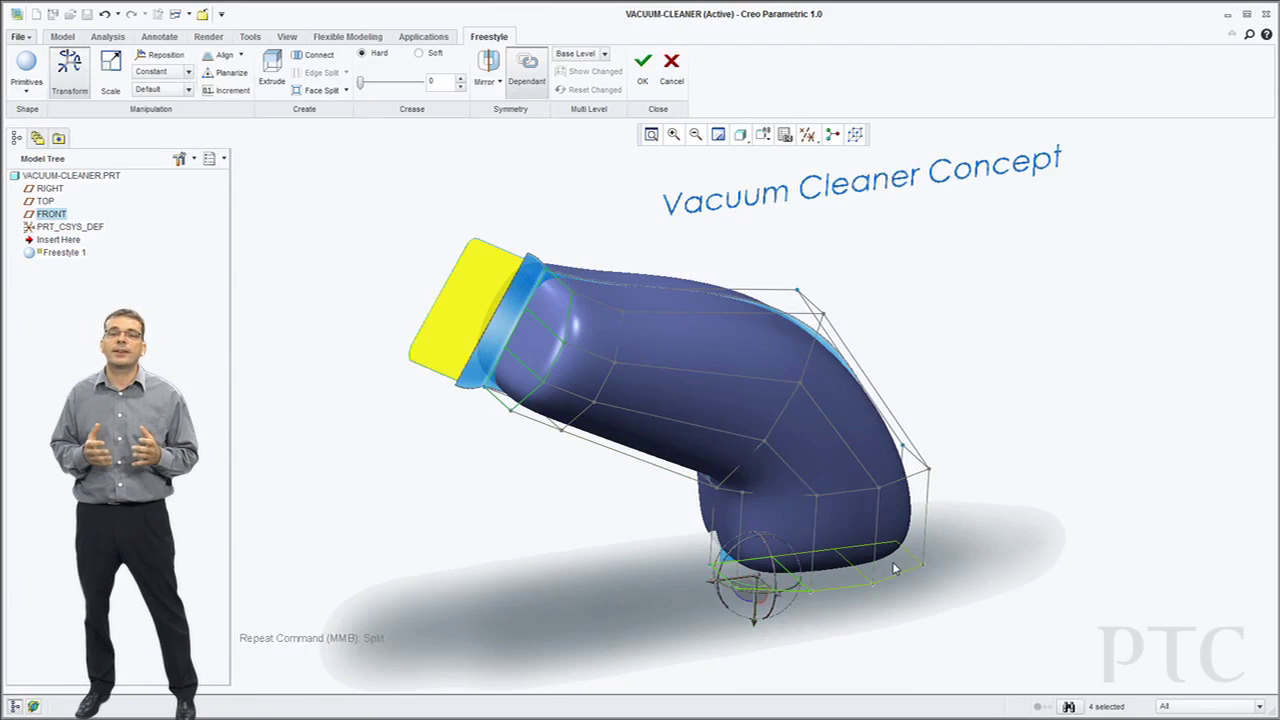
pyautogui.keyDown('ctrl'); pyautogui.click(893, 564); pyautogui.keyUp('ctrl')
pyautogui.rightClick(988, 490)
pyautogui.click(988, 517)
pyautogui.hotkey('ctrl', 'd')
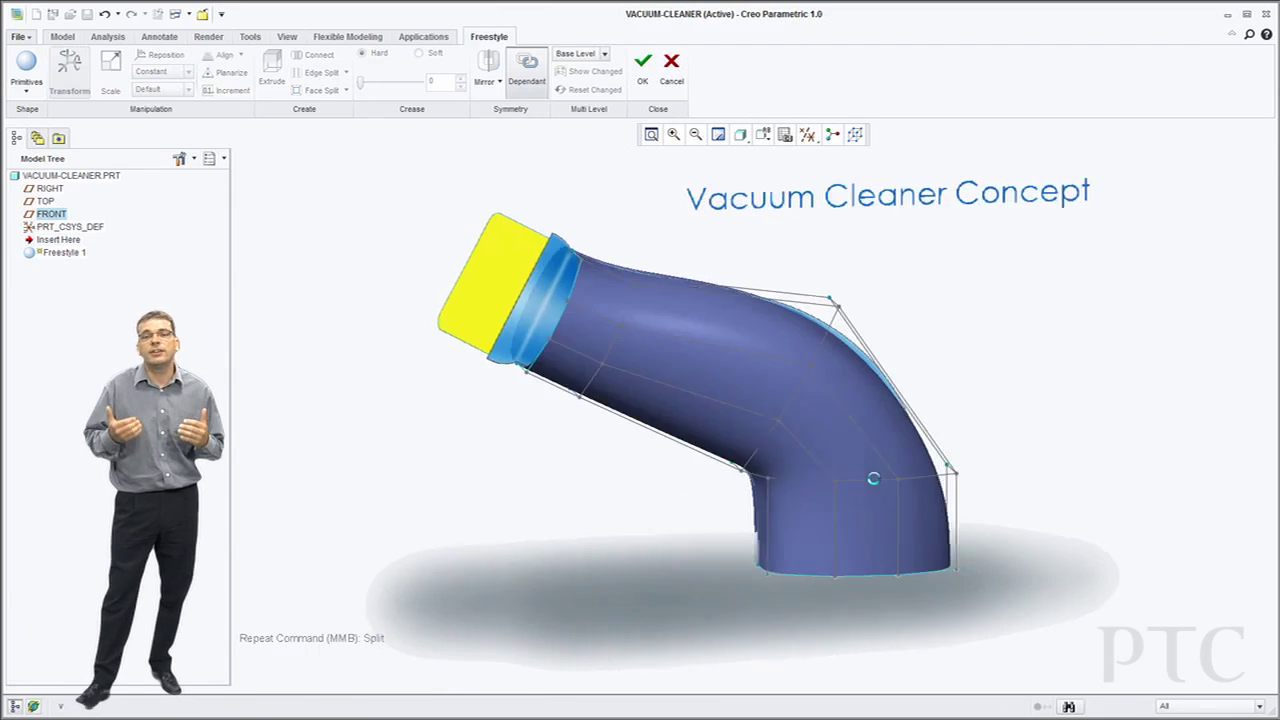
# Align the dragger along the edge at the upper bend and move the selected mesh elements slightly inward
pyautogui.scroll(-2, 834, 278)
pyautogui.click(528, 239)
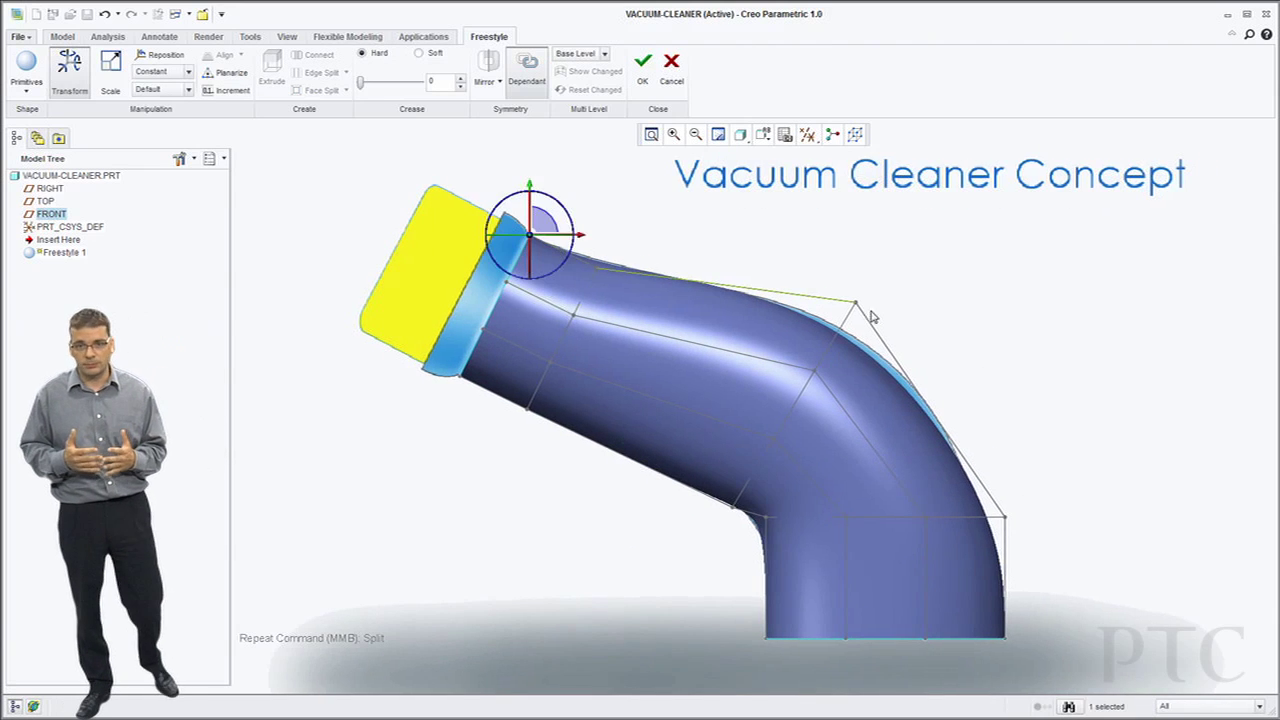
pyautogui.click(857, 301)
pyautogui.rightClick(871, 297)
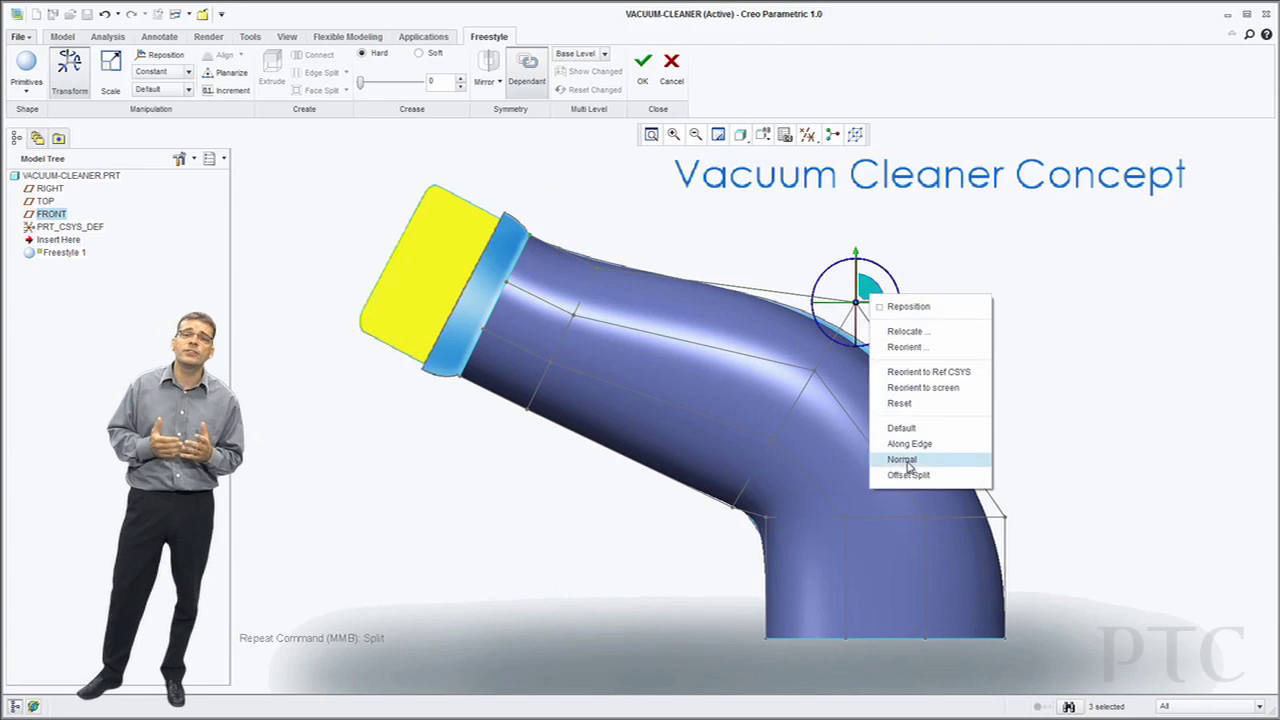
pyautogui.click(905, 464)
pyautogui.moveTo(865, 263); pyautogui.dragTo(860, 272)
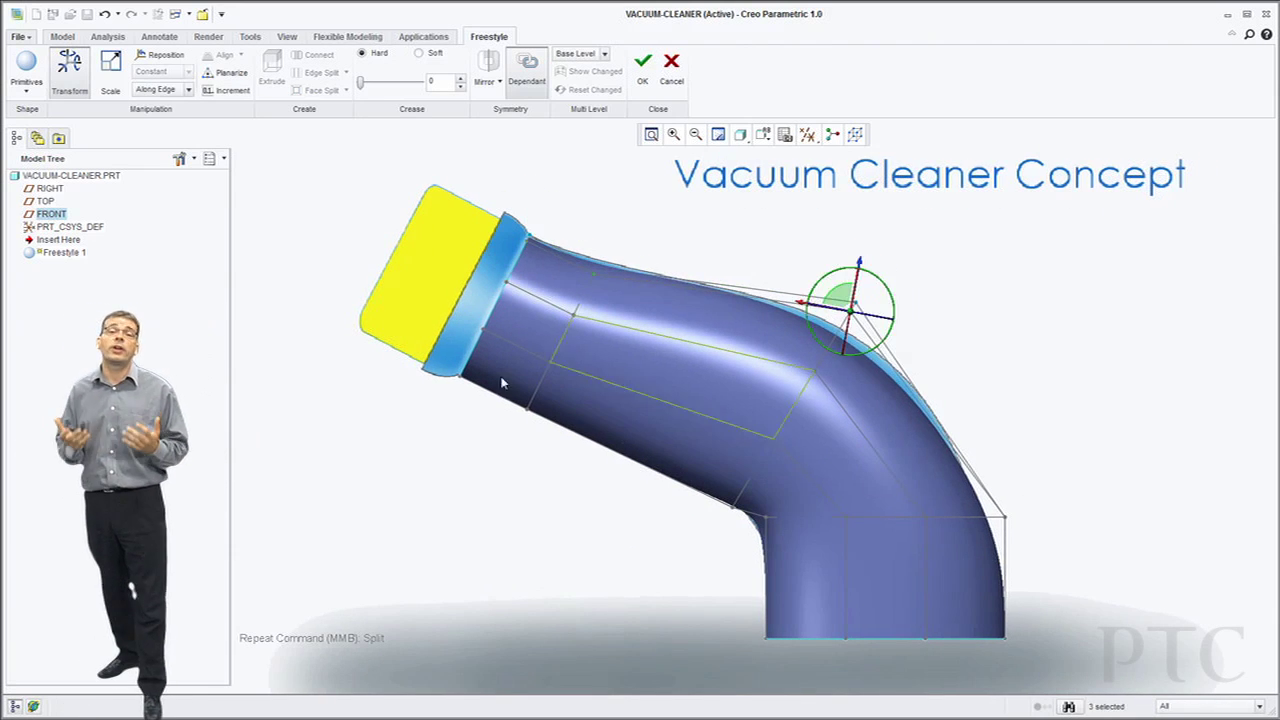
# Select the underside mesh elements between the nozzle and the inner bend and move them slightly toward the body
pyautogui.click(460, 377)
pyautogui.keyDown('shift'); pyautogui.click(733, 508); pyautogui.keyUp('shift')
pyautogui.moveTo(754, 464); pyautogui.dragTo(761, 453)
# Move the corner vertices of the vertical base section slightly inward on both its rear and front sides
pyautogui.click(1005, 518)
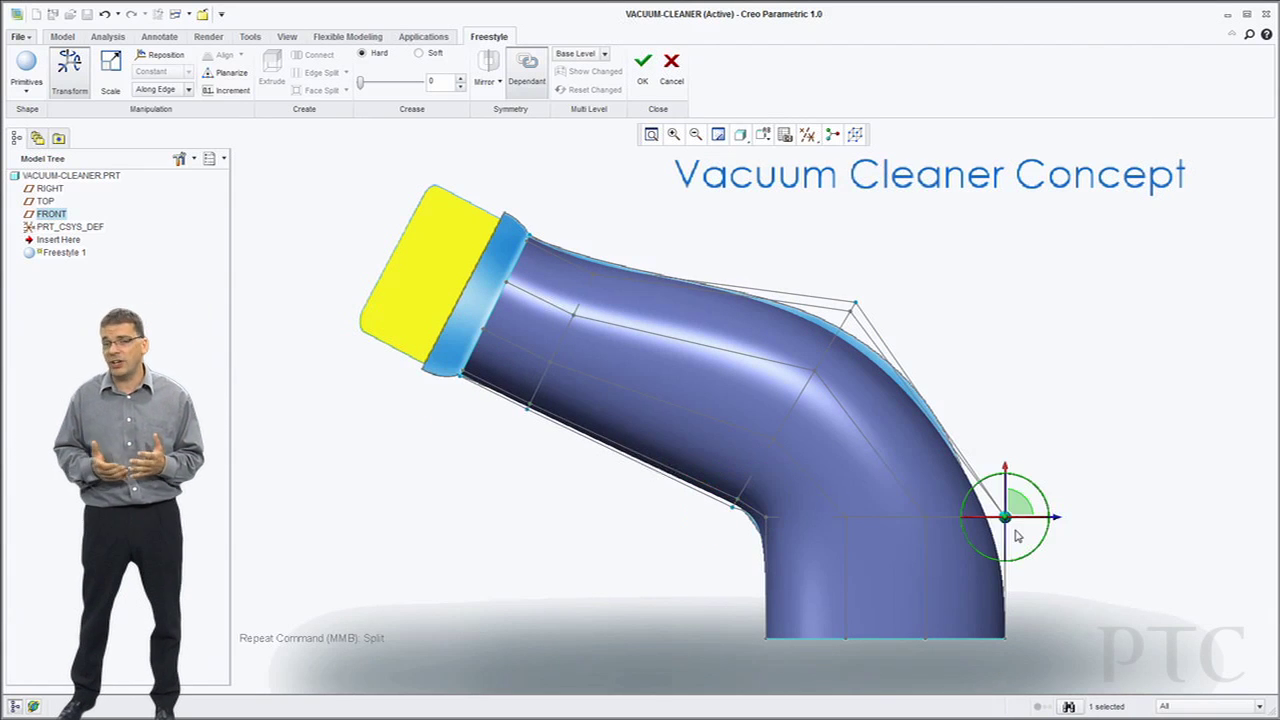
pyautogui.click(1005, 638)
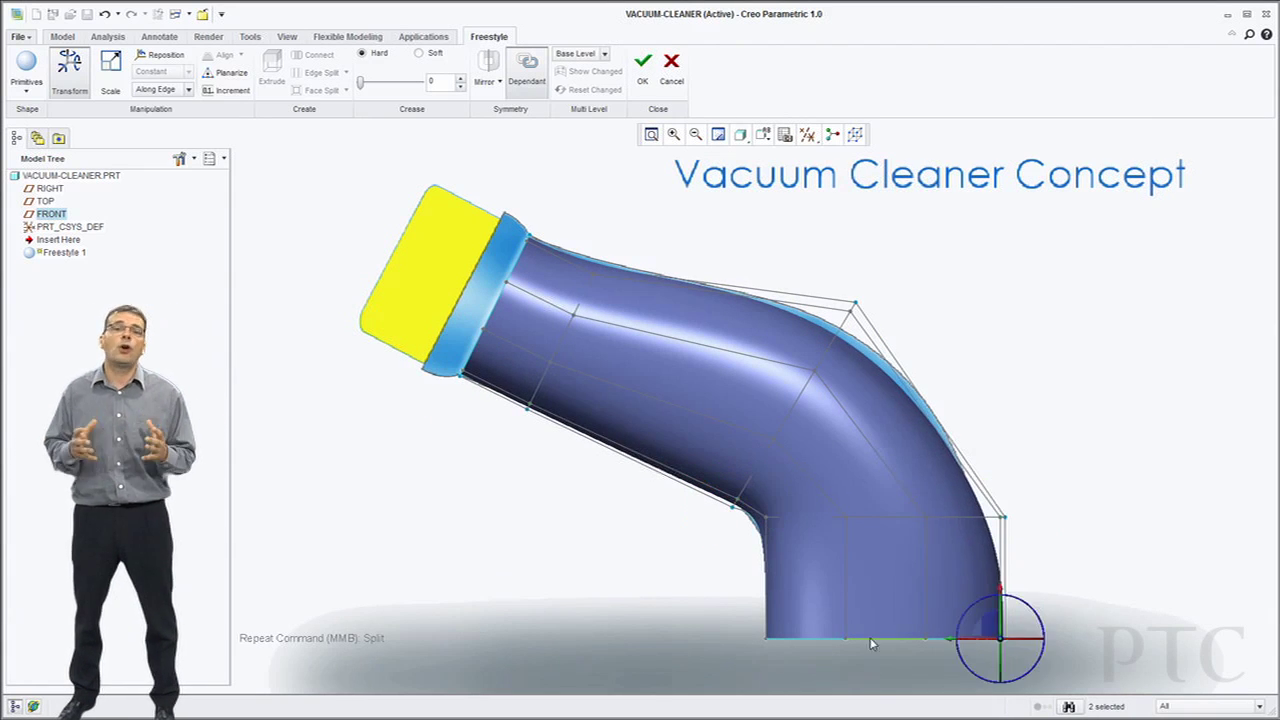
pyautogui.keyDown('ctrl'); pyautogui.click(765, 638); pyautogui.keyUp('ctrl')
pyautogui.click(766, 519)
pyautogui.moveTo(717, 518); pyautogui.dragTo(726, 518)
pyautogui.click(702, 571)
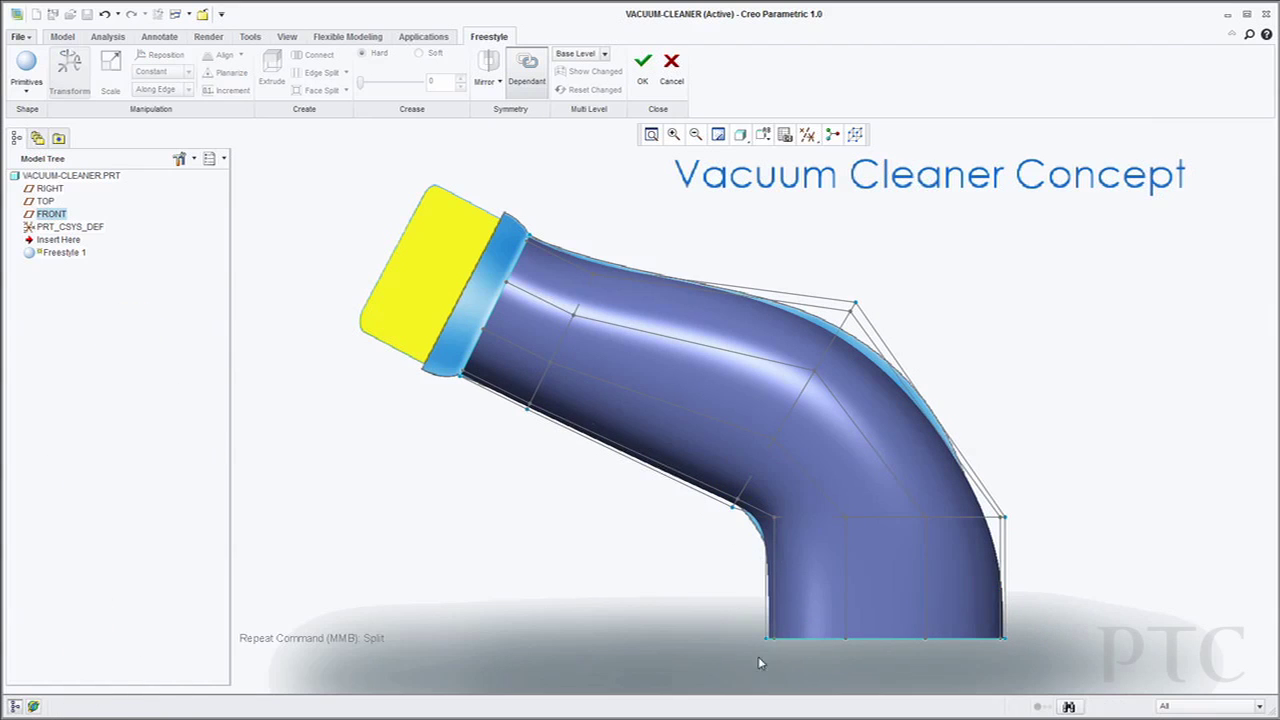
# Select the mesh elements along the front of the base section, reorient the dragger to Ref CSYS, and move them horizontally inward
pyautogui.moveTo(750, 661); pyautogui.dragTo(806, 507)
pyautogui.rightClick(790, 625)
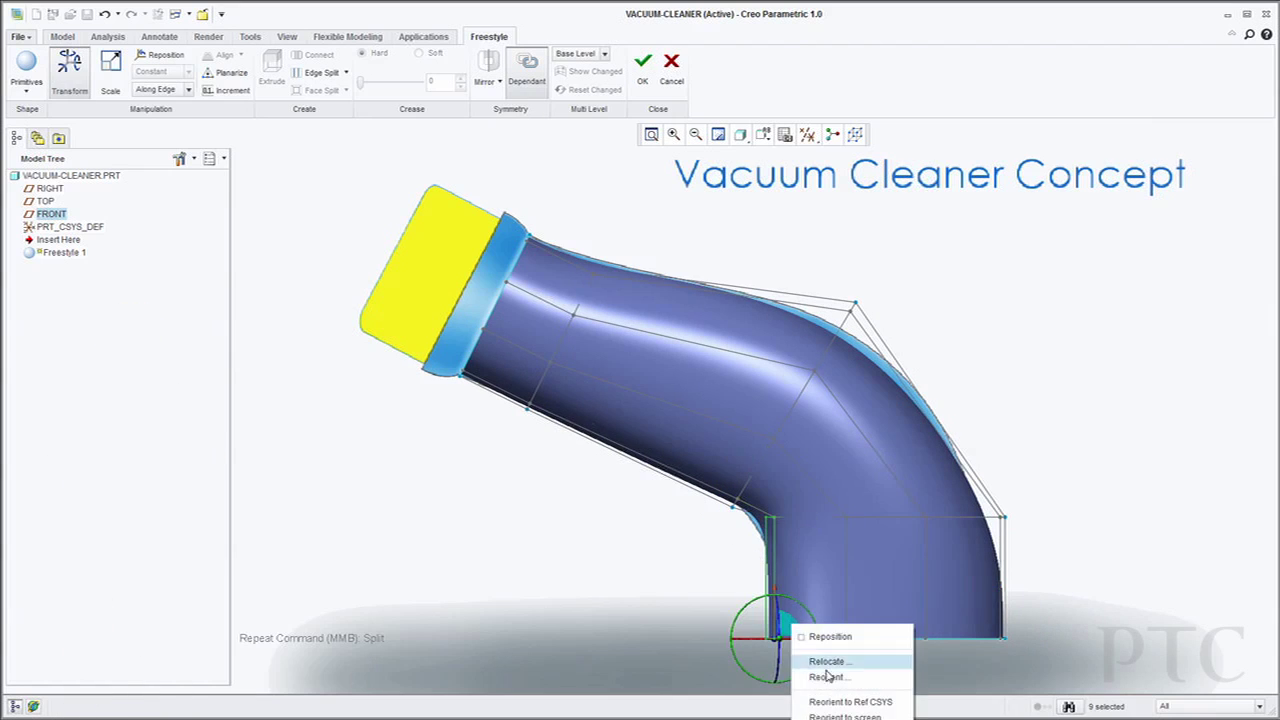
pyautogui.click(848, 701)
pyautogui.moveTo(829, 645); pyautogui.dragTo(837, 645)
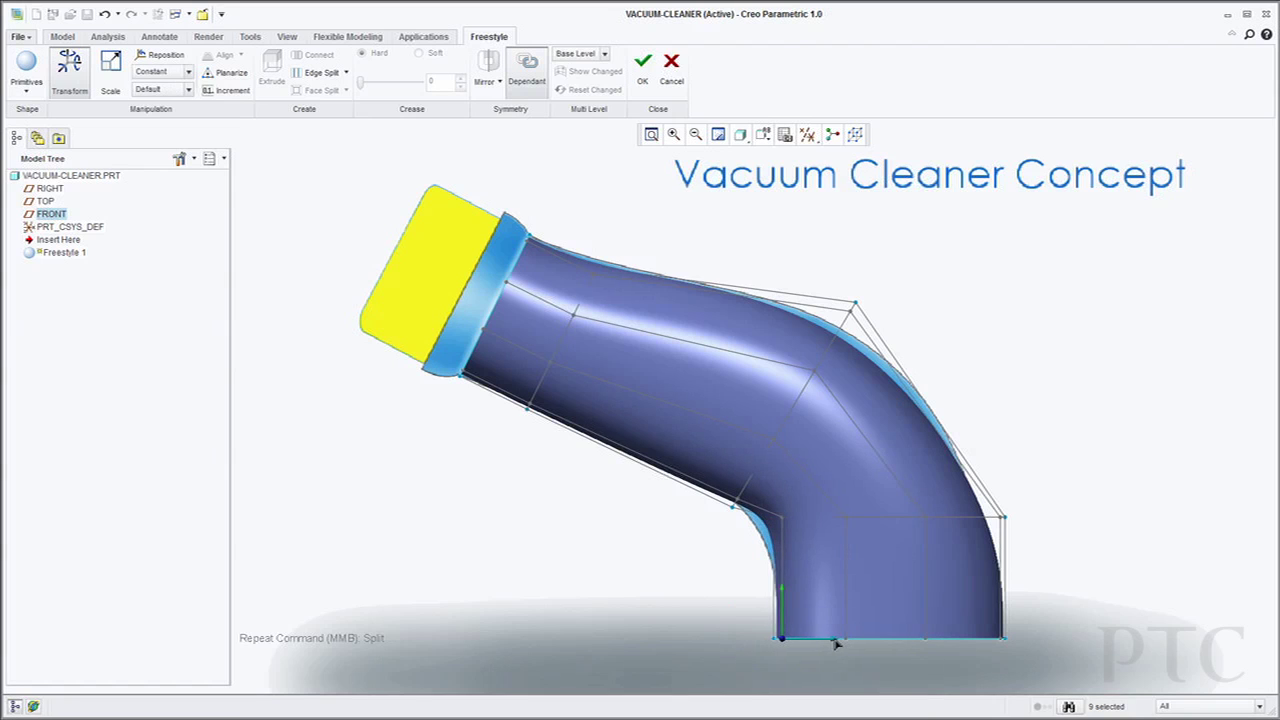
# Move the mesh elements along the rear of the base section horizontally inward
pyautogui.click(999, 594)
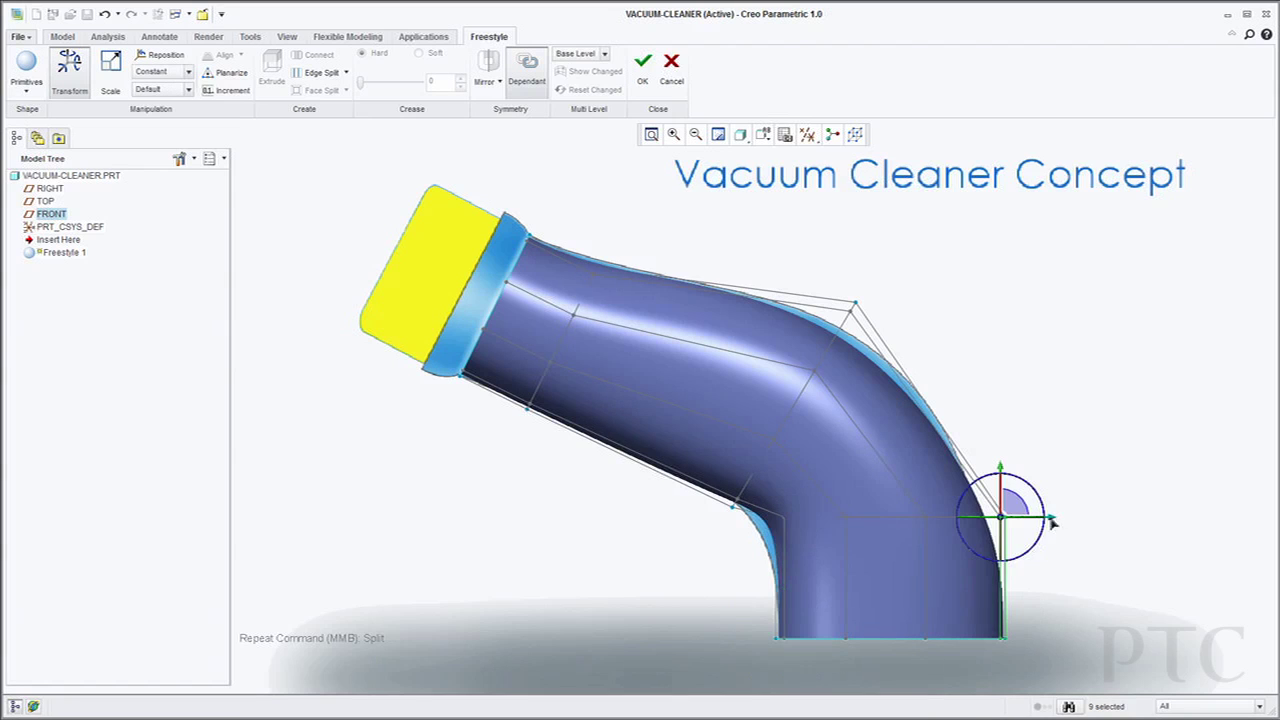
pyautogui.moveTo(1050, 519); pyautogui.dragTo(1039, 523)
pyautogui.scroll(-2, 745, 541)
pyautogui.click(752, 541)
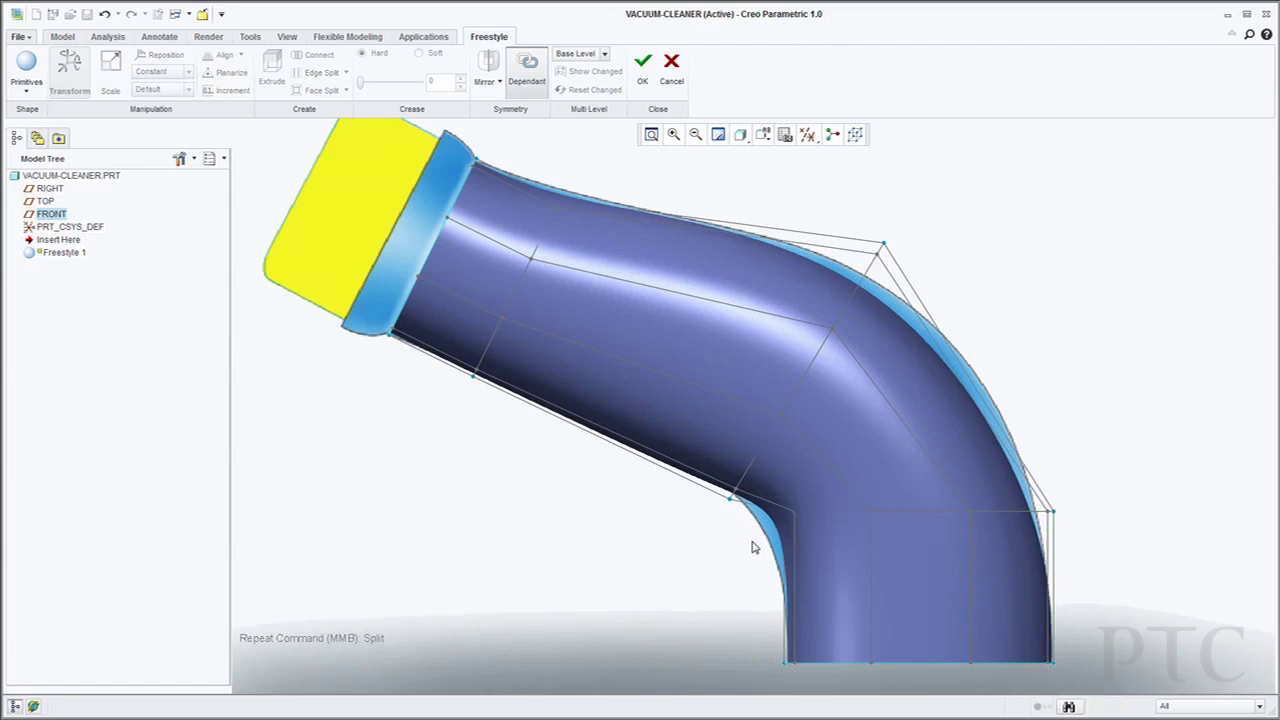
# Move the lower and upper vertices of the inner bend to bring the surface onto the concept outline
pyautogui.click(795, 511)
pyautogui.moveTo(803, 507); pyautogui.dragTo(791, 518)
pyautogui.click(712, 518)
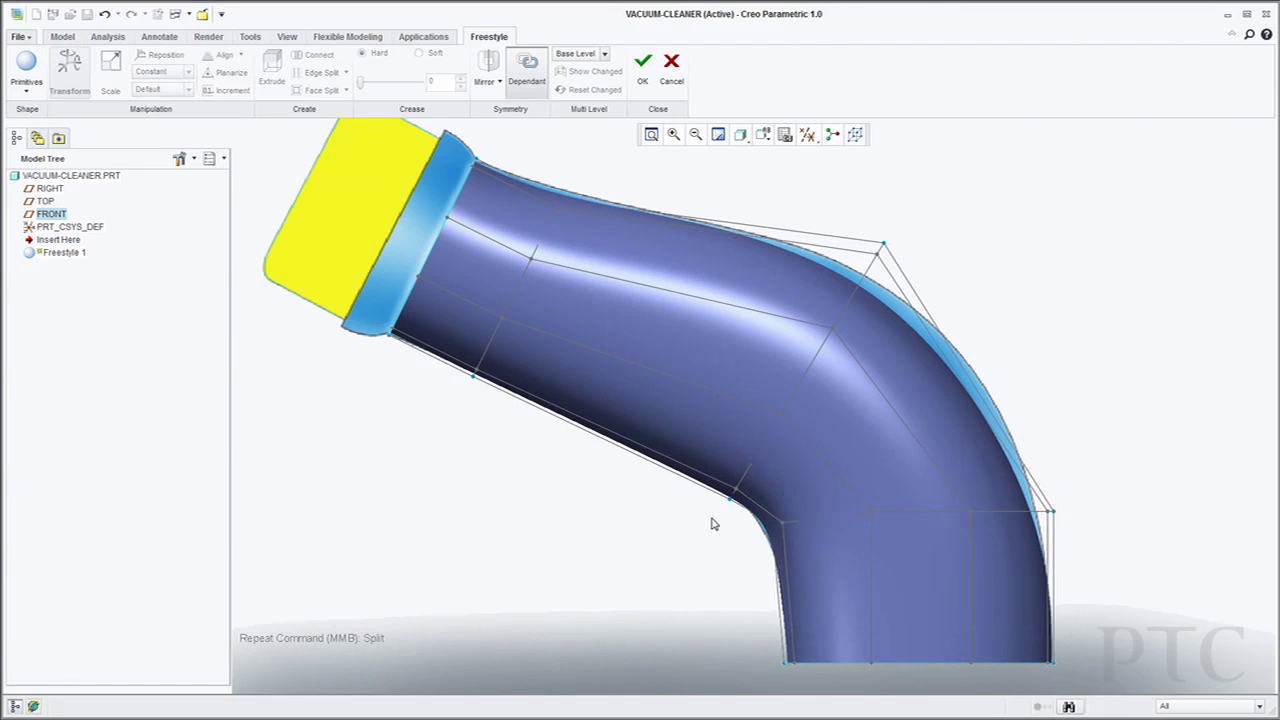
pyautogui.moveTo(712, 518); pyautogui.dragTo(745, 463)
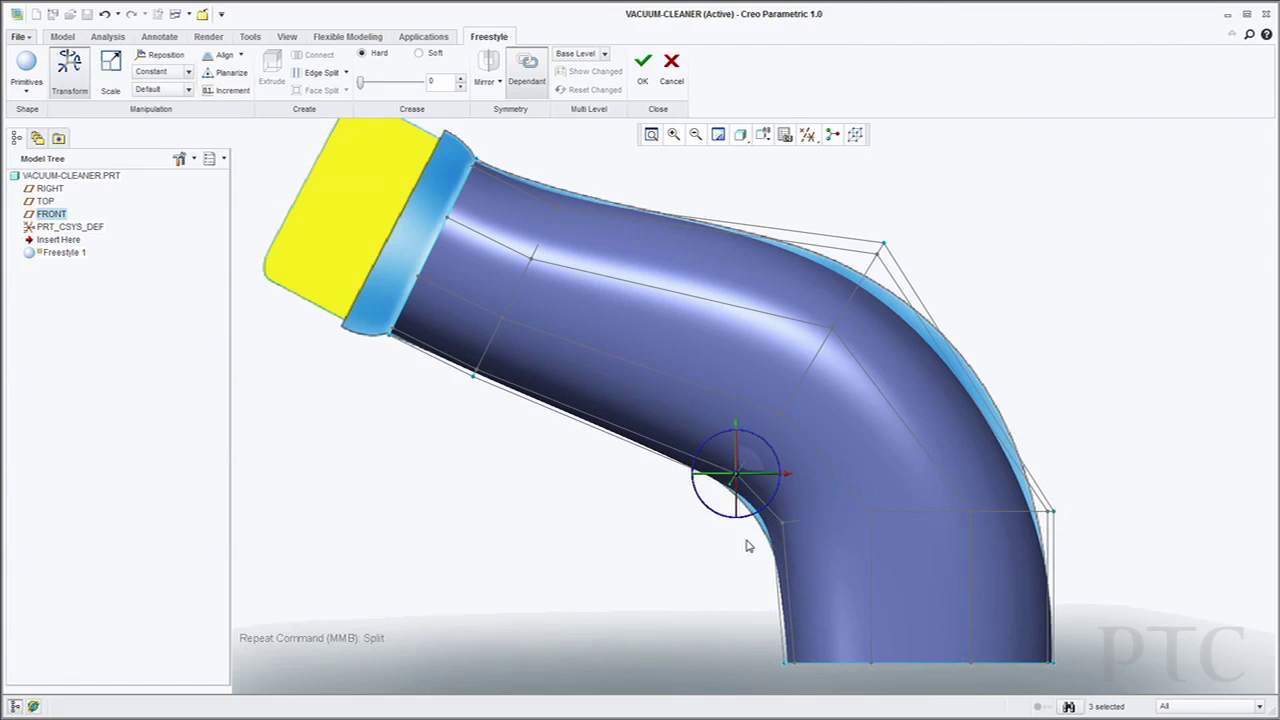
# Nudge the underside and top vertices of the loop nearest the nozzle to match the concept outline
pyautogui.click(449, 417)
pyautogui.click(476, 367)
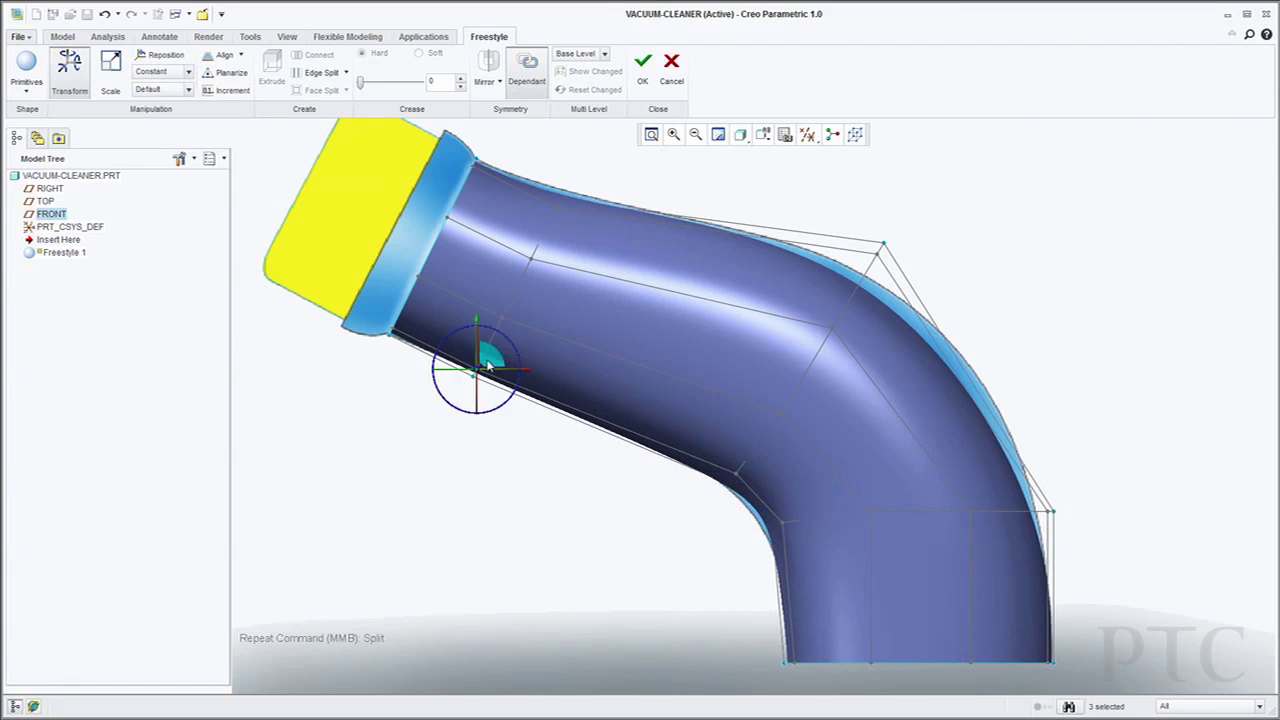
pyautogui.click(590, 450)
pyautogui.moveTo(572, 226); pyautogui.dragTo(571, 222)
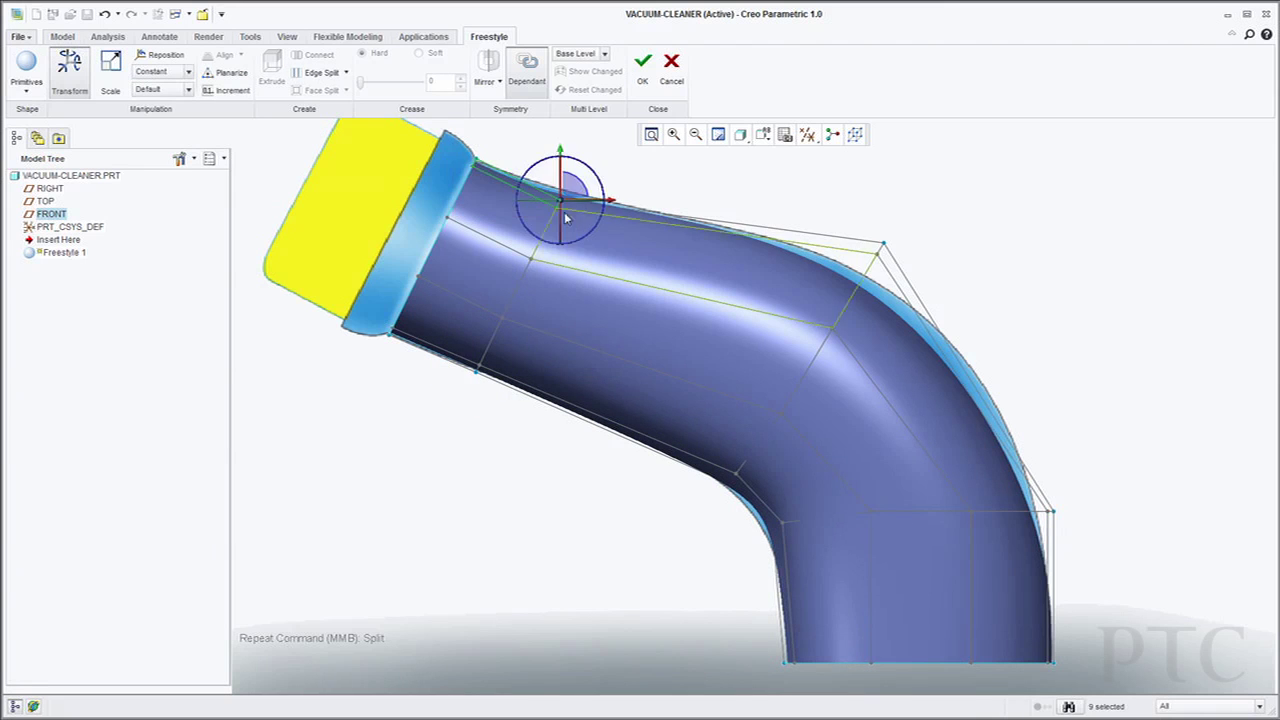
pyautogui.click(869, 232)
# Pull the upper bend vertices outward and lower the inner bend's bottom vertices to fit the concept outline
pyautogui.click(883, 243)
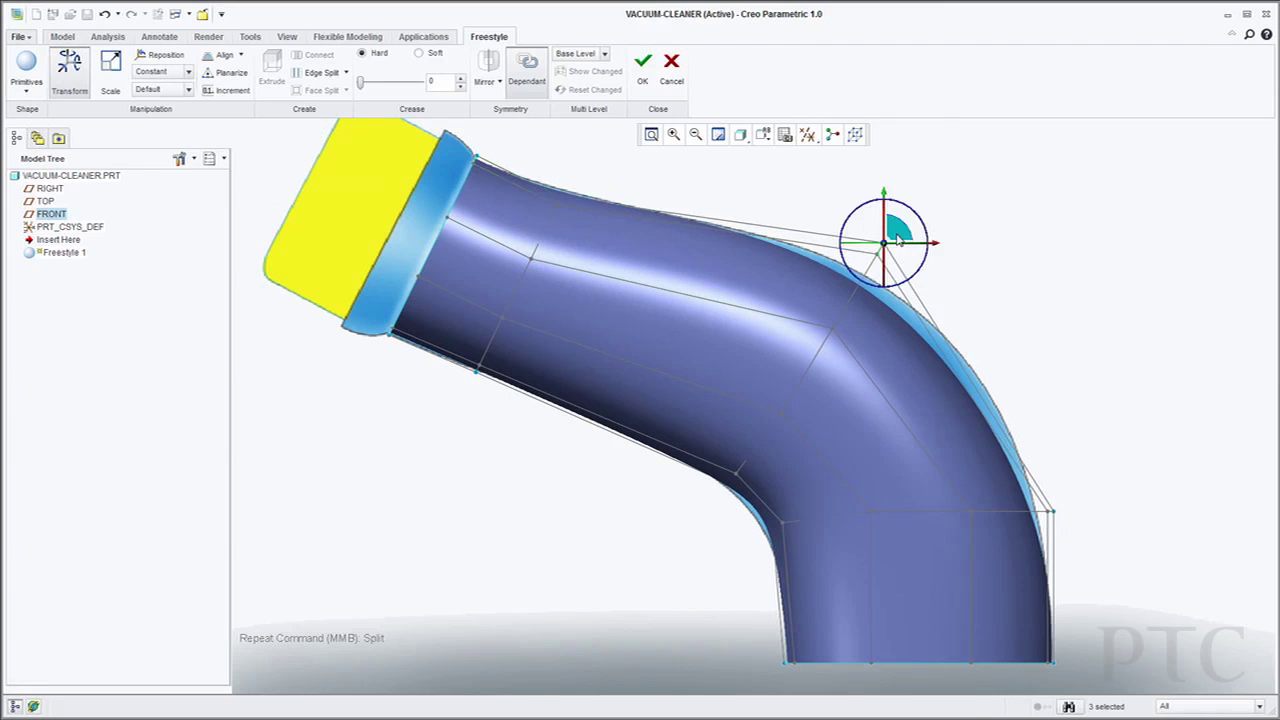
pyautogui.moveTo(897, 230); pyautogui.dragTo(925, 225)
pyautogui.click(1083, 334)
pyautogui.keyDown('shift'); pyautogui.moveTo(756, 568); pyautogui.dragTo(773, 535, button='middle'); pyautogui.keyUp('shift')
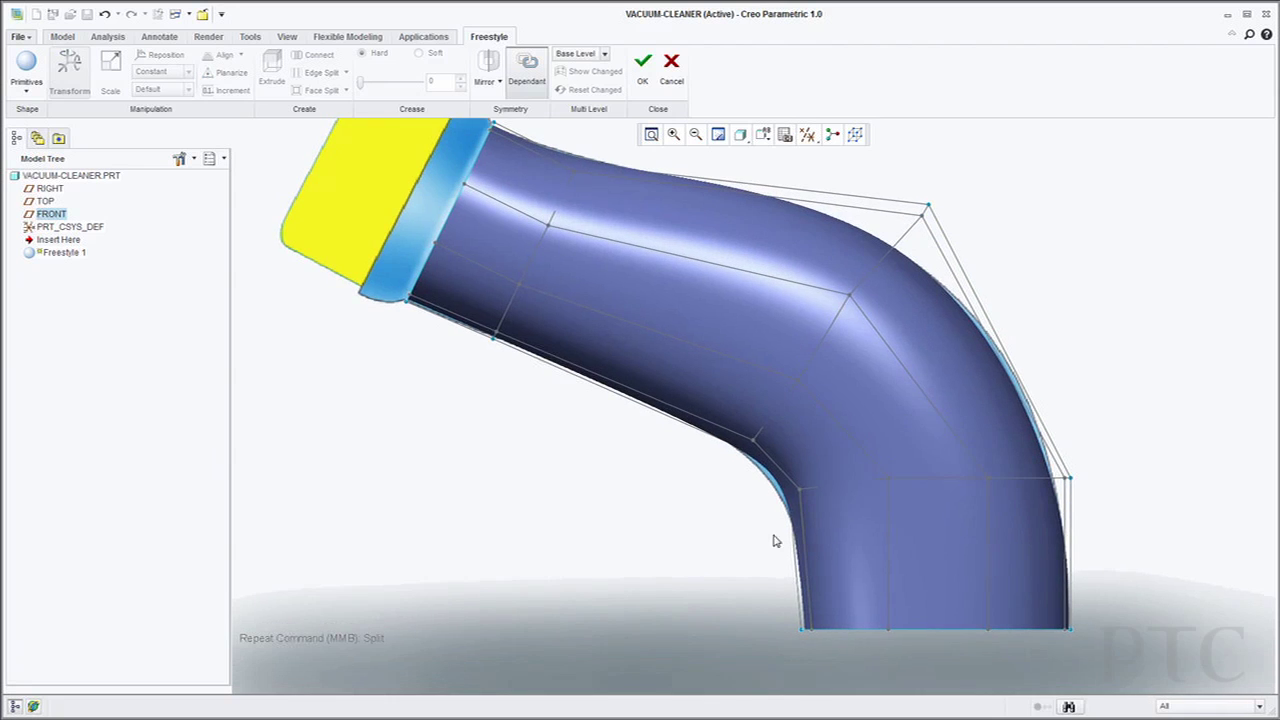
pyautogui.moveTo(836, 478); pyautogui.dragTo(834, 476)
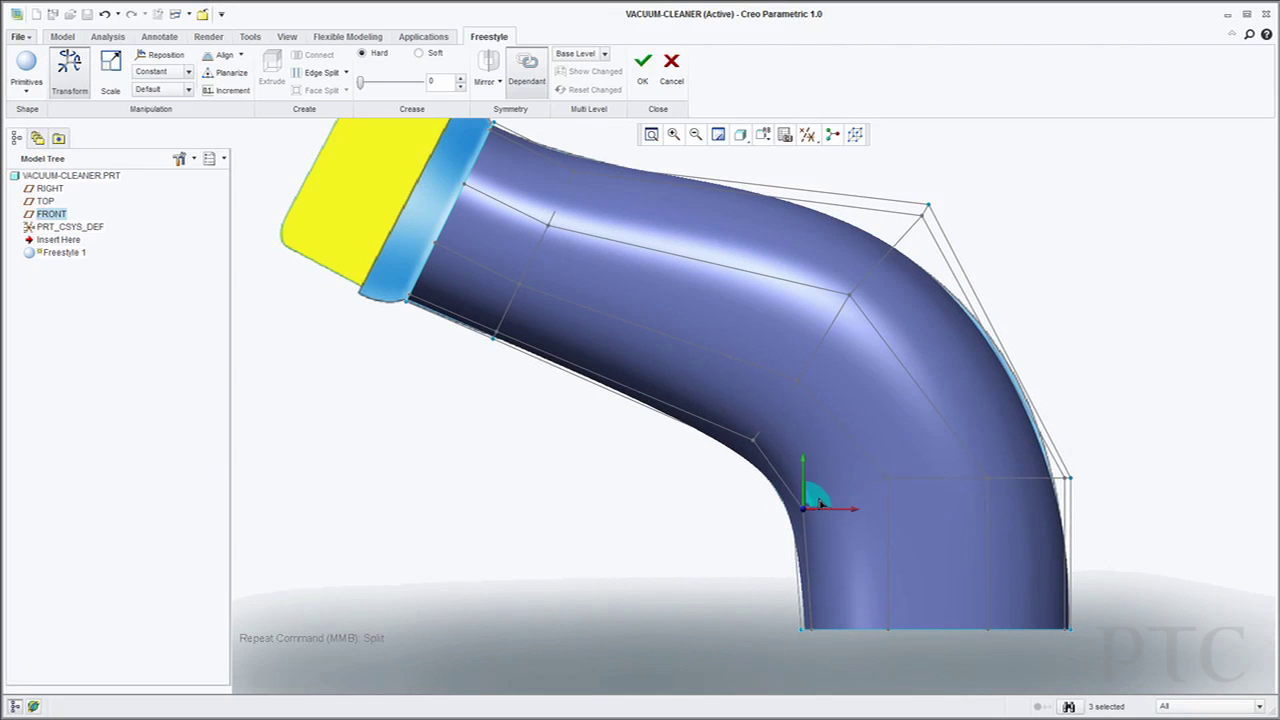
pyautogui.click(700, 315)
# Connect the central side face to its mirrored counterpart to create a handle opening through the body
pyautogui.scroll(3, 665, 463)
pyautogui.press('v')
pyautogui.press('t')
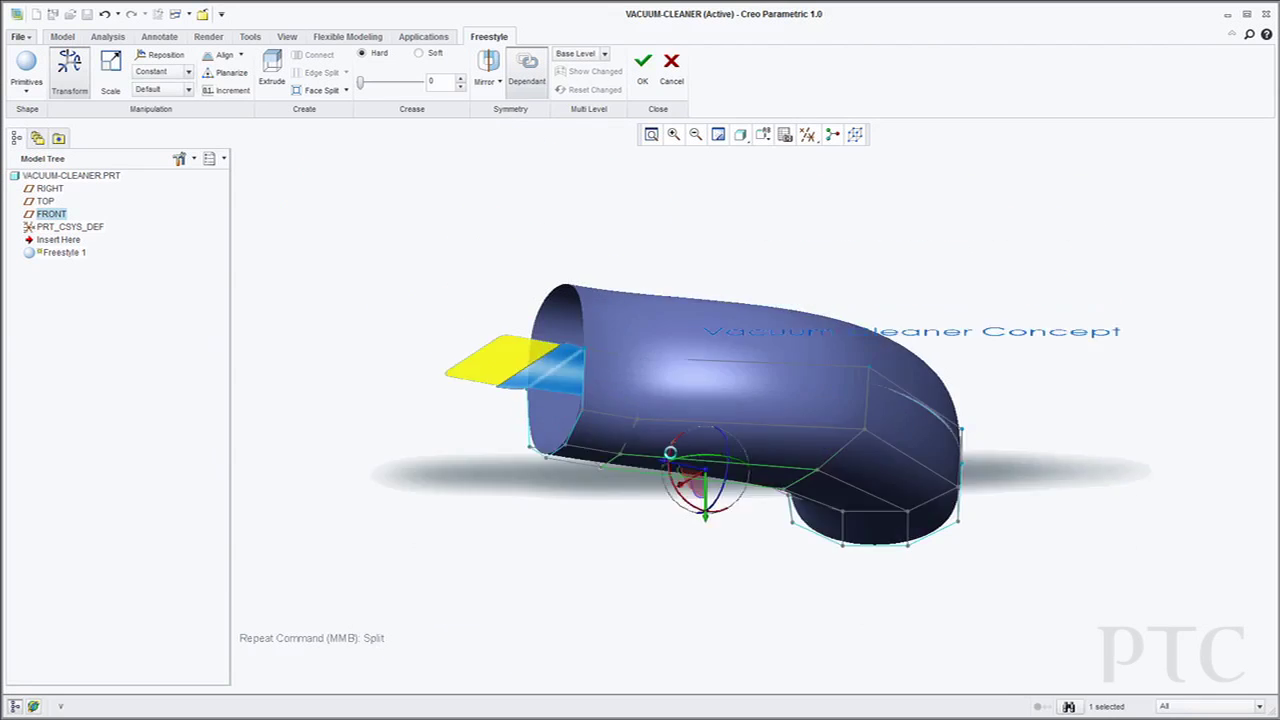
pyautogui.moveTo(1090, 524); pyautogui.dragTo(828, 540)
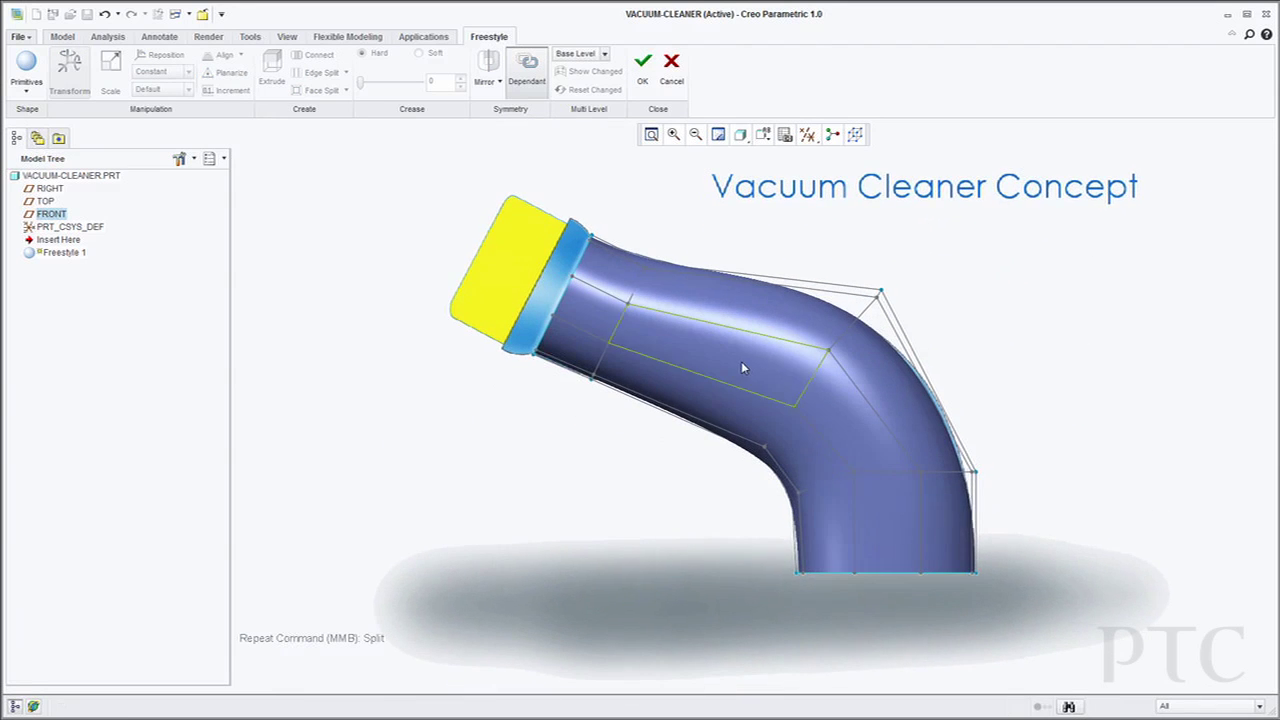
pyautogui.click(741, 361)
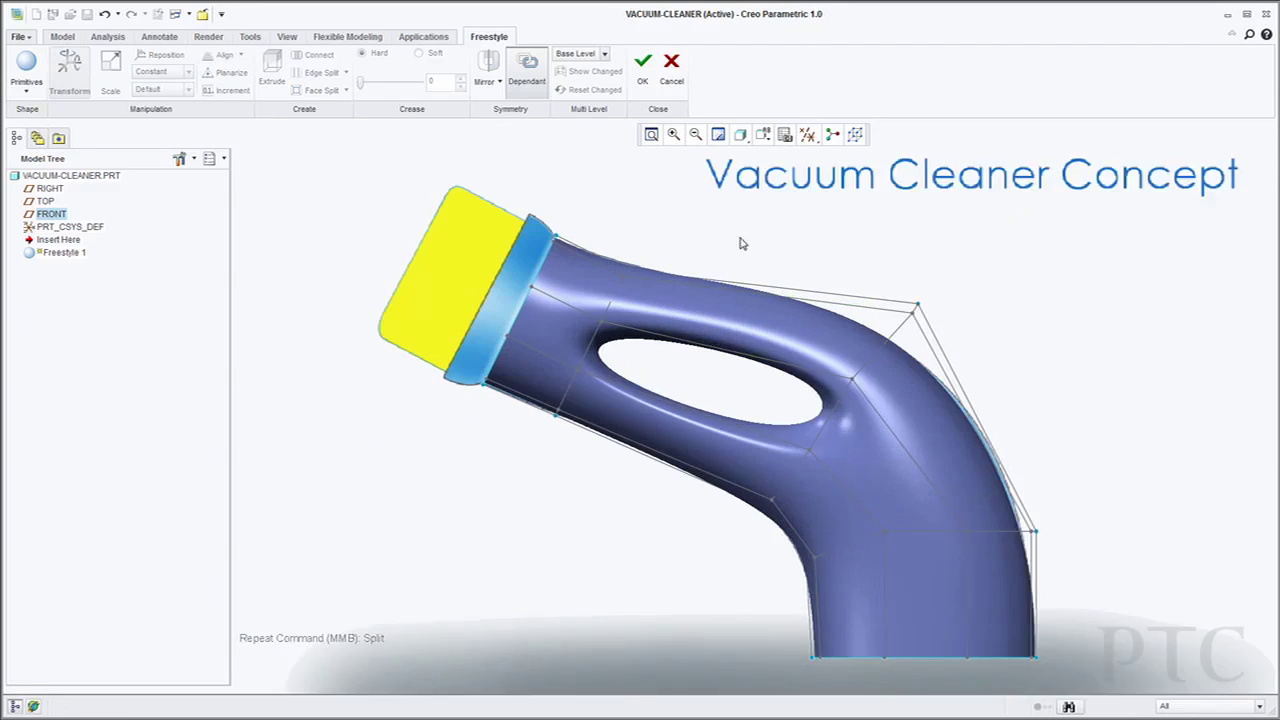
# Widen the handle opening by moving its upper edge up and its lower edge down
pyautogui.scroll(3, 757, 420)
pyautogui.click(735, 375)
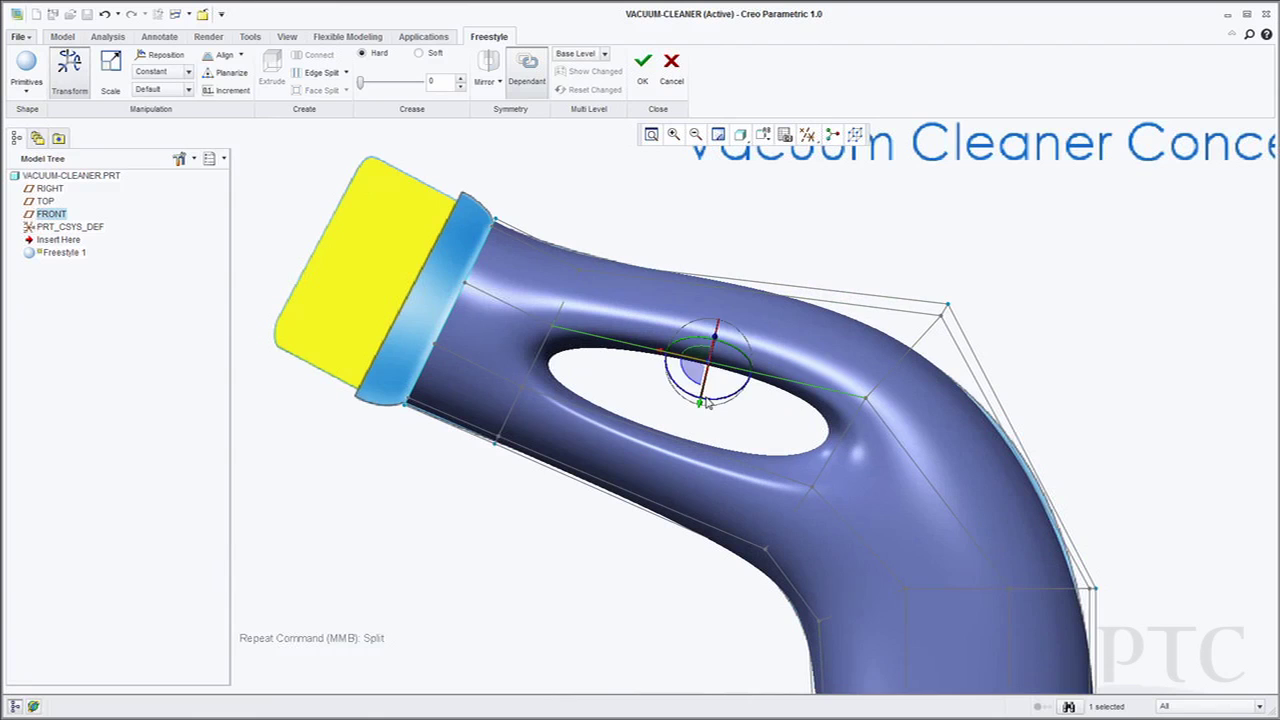
pyautogui.moveTo(709, 362); pyautogui.dragTo(716, 345)
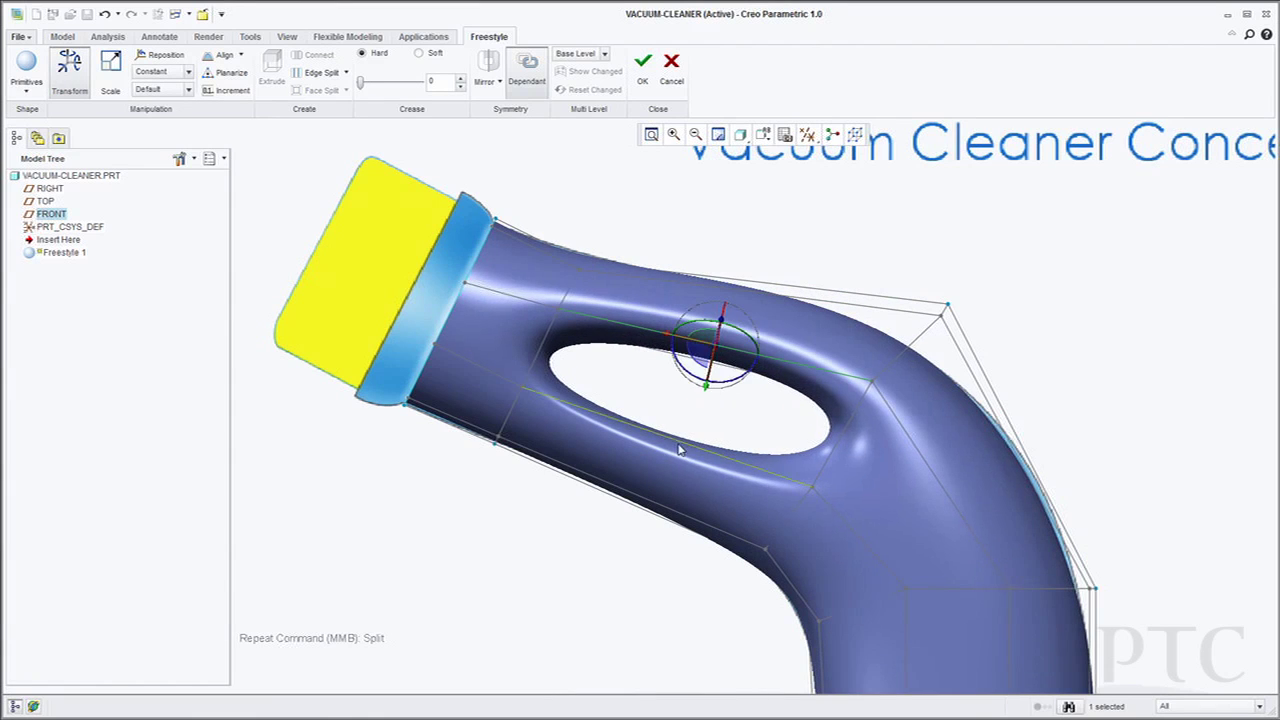
pyautogui.click(681, 447)
pyautogui.moveTo(684, 391); pyautogui.dragTo(680, 402)
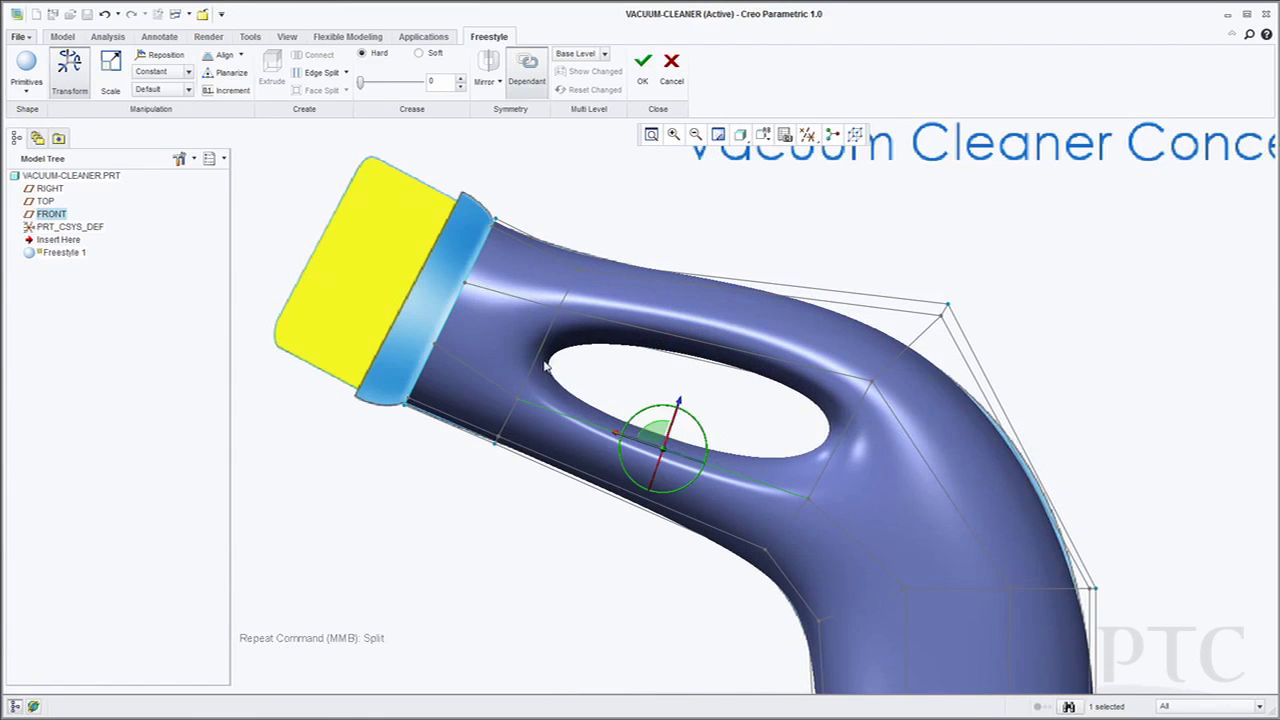
# Lengthen the handle opening by moving its front edge toward the nozzle and its rear edge toward the bend
pyautogui.click(543, 347)
pyautogui.moveTo(578, 374); pyautogui.dragTo(567, 369)
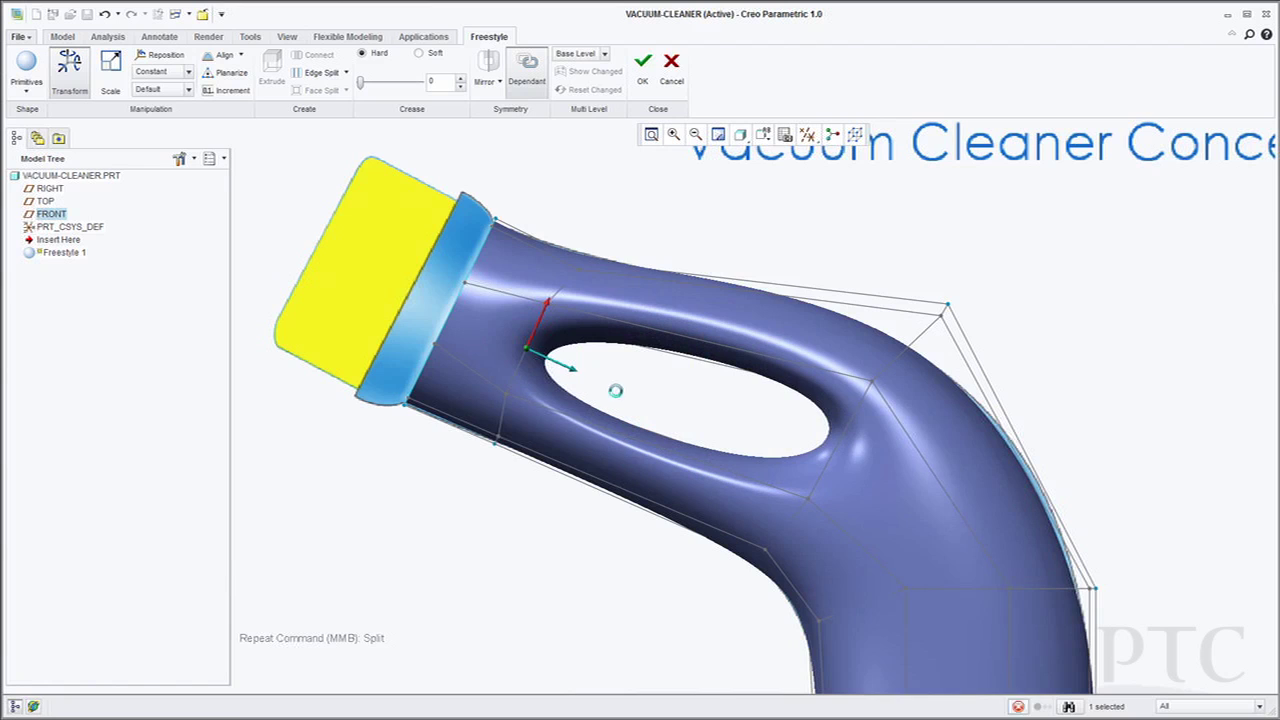
pyautogui.click(838, 447)
pyautogui.moveTo(798, 417); pyautogui.dragTo(811, 424)
# Split the upper edge of the handle opening to add a crosswise loop at its middle
pyautogui.click(725, 346)
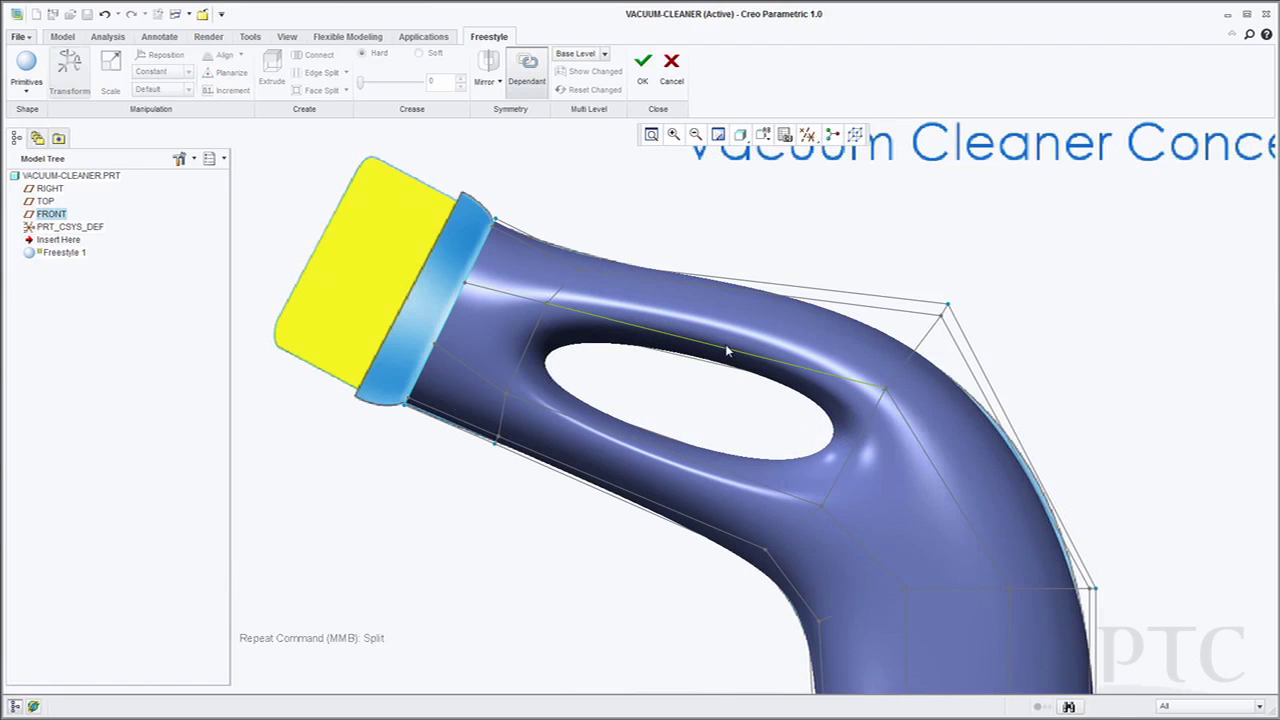
pyautogui.rightClick(844, 229)
pyautogui.click(873, 228)
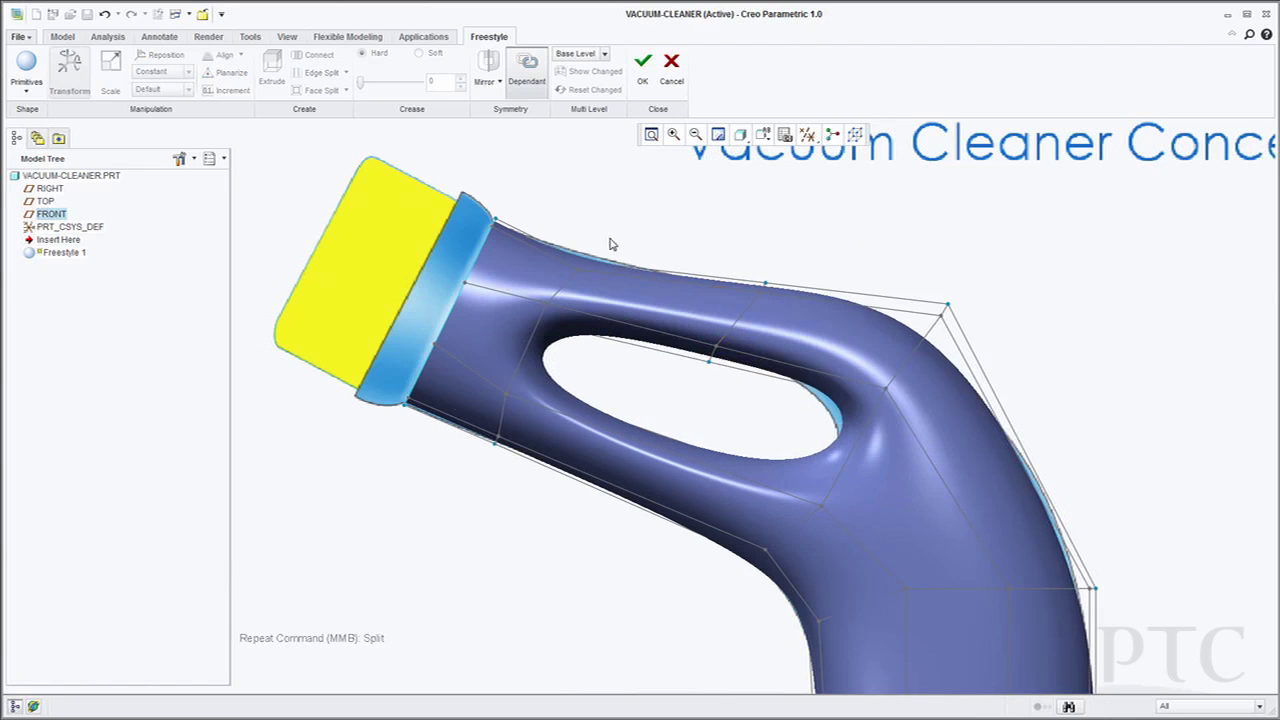
# Select the new loop's top vertices above the handle and move them down and slightly toward the nozzle
pyautogui.moveTo(607, 287); pyautogui.dragTo(606, 283)
pyautogui.moveTo(586, 211); pyautogui.dragTo(587, 206)
pyautogui.moveTo(743, 257); pyautogui.dragTo(811, 332)
pyautogui.moveTo(782, 278); pyautogui.dragTo(772, 288)
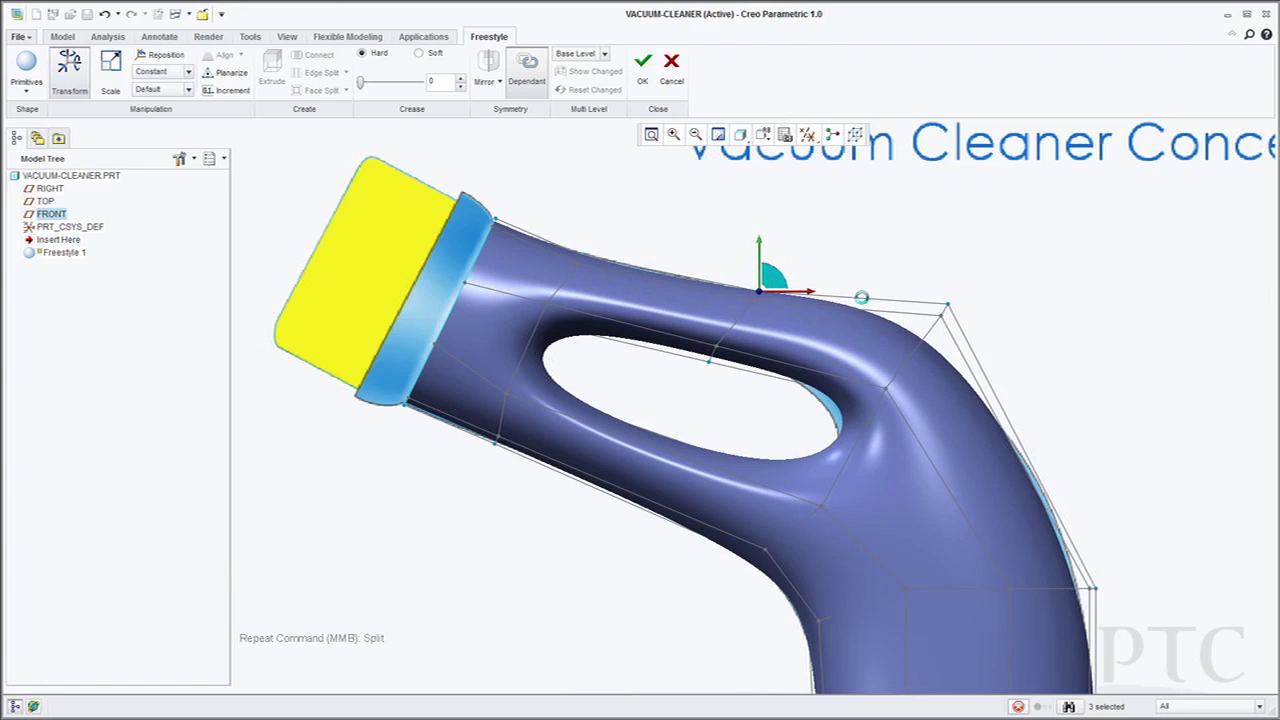
# Lower the upper bend vertices and raise the rear base vertices so the back follows the concept outline
pyautogui.click(947, 303)
pyautogui.moveTo(966, 298); pyautogui.dragTo(979, 337)
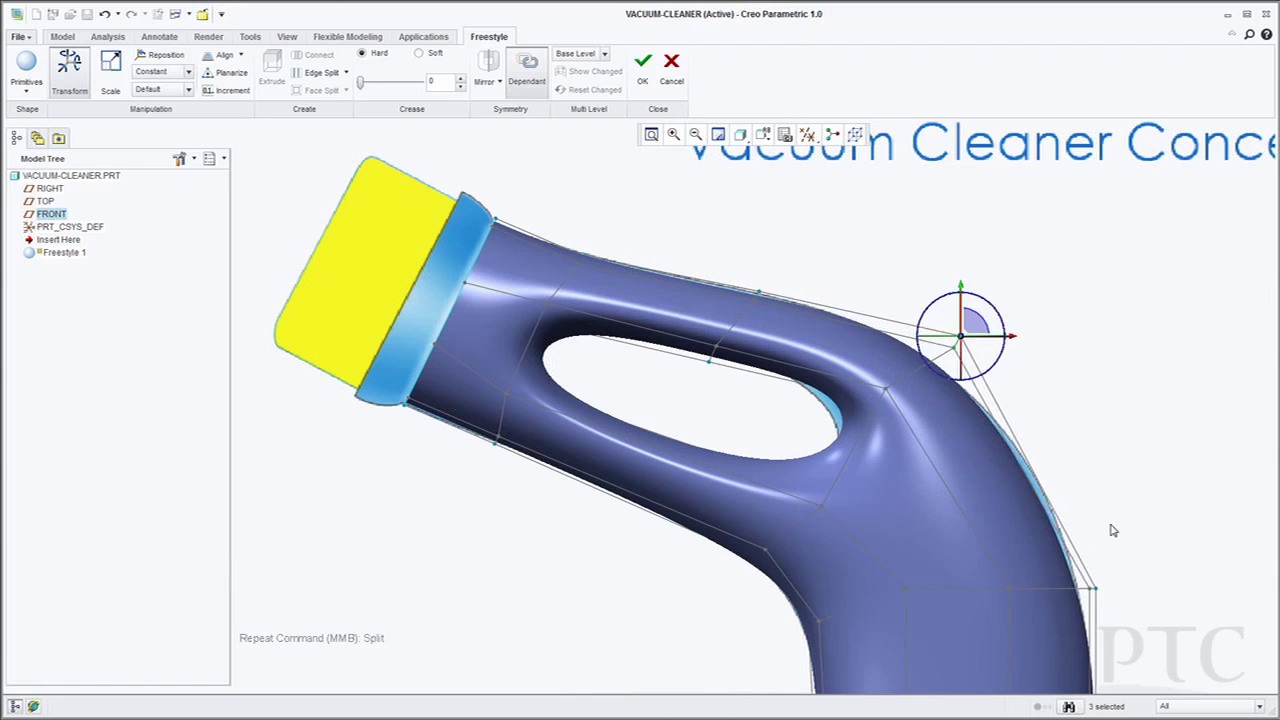
pyautogui.moveTo(1080, 622); pyautogui.dragTo(1079, 623)
pyautogui.moveTo(1096, 538); pyautogui.dragTo(1096, 513)
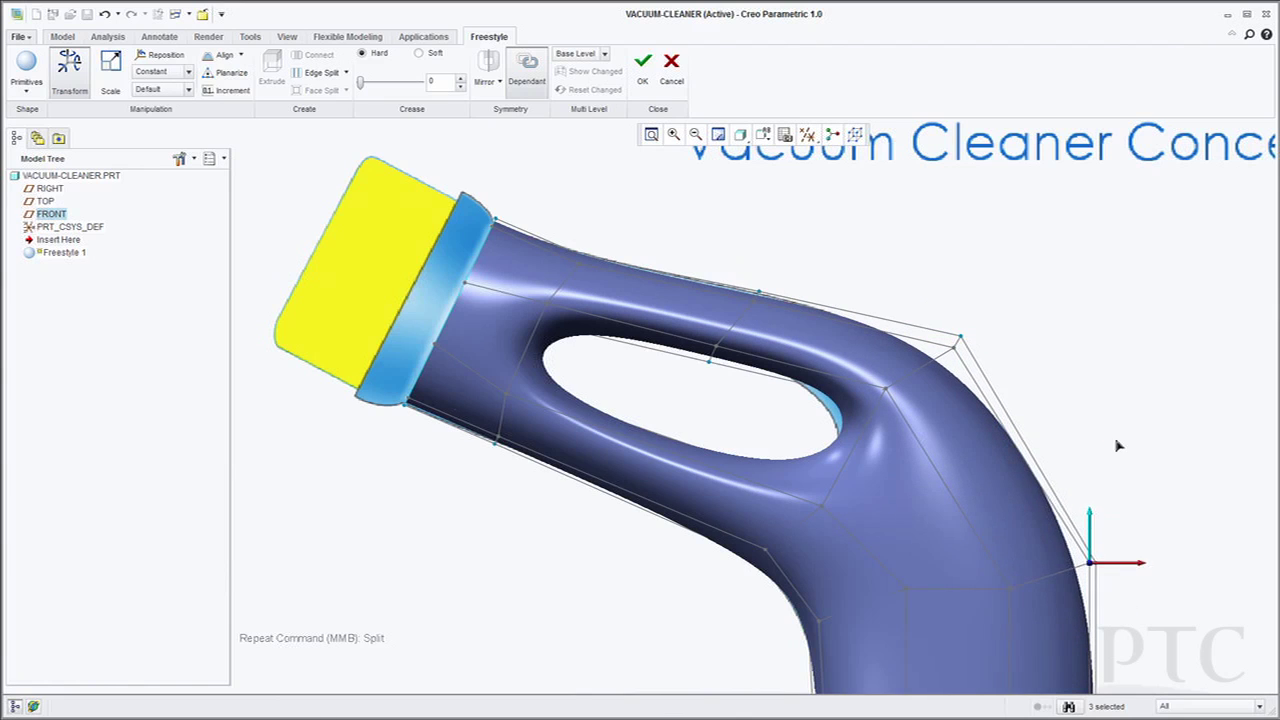
pyautogui.click(1117, 446)
# Raise the middle vertices of the handle opening's upper edge and adjust the opening's rear edge
pyautogui.click(701, 357)
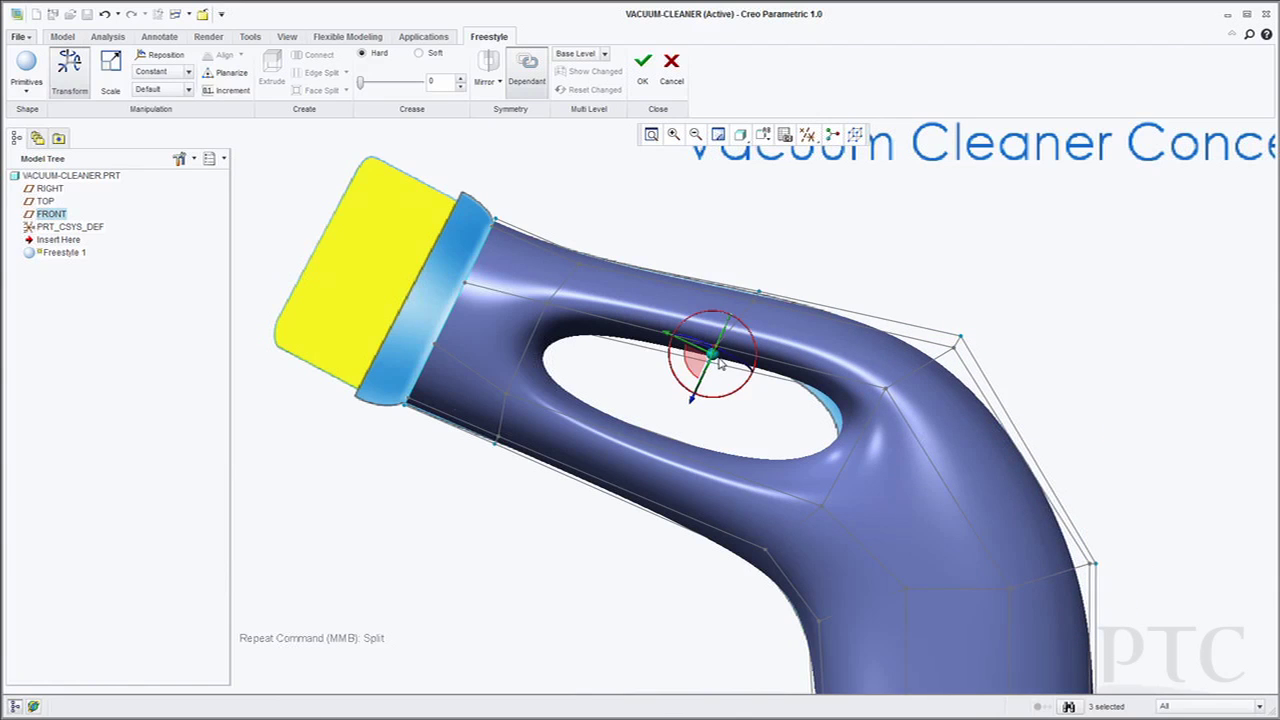
pyautogui.moveTo(717, 358); pyautogui.dragTo(724, 343)
pyautogui.click(839, 402)
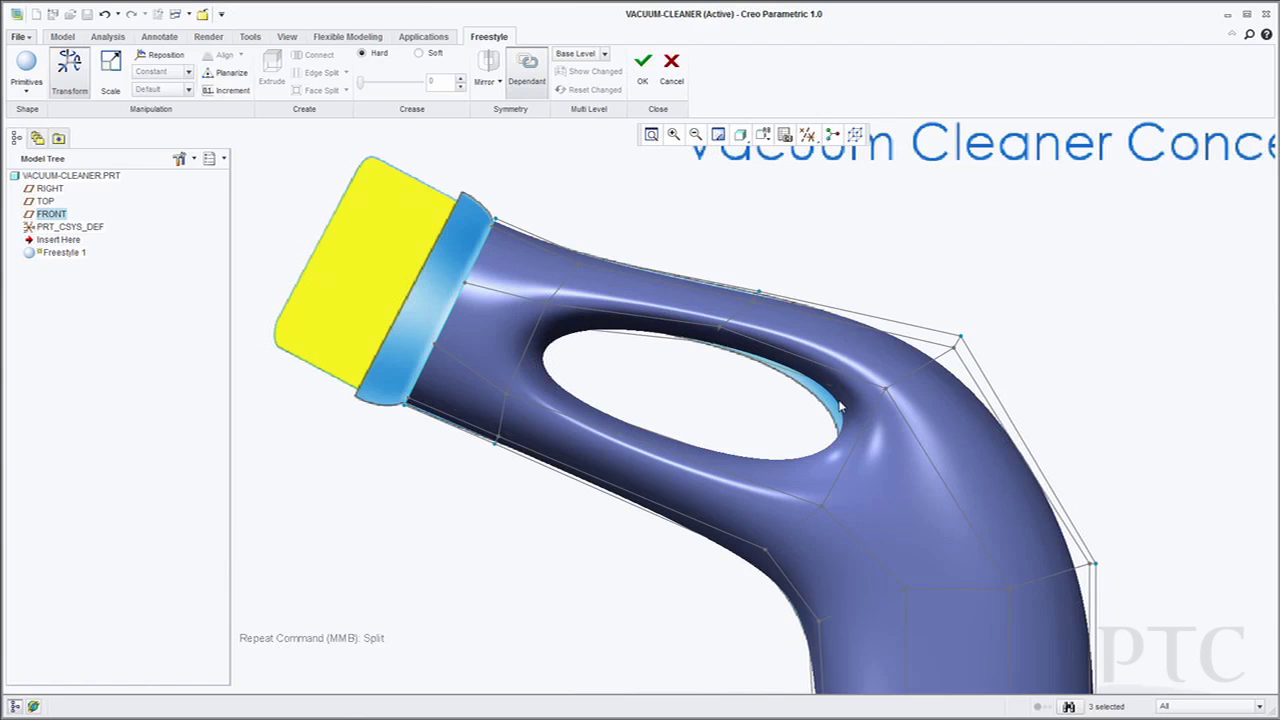
pyautogui.click(864, 398)
pyautogui.moveTo(885, 393); pyautogui.dragTo(828, 514)
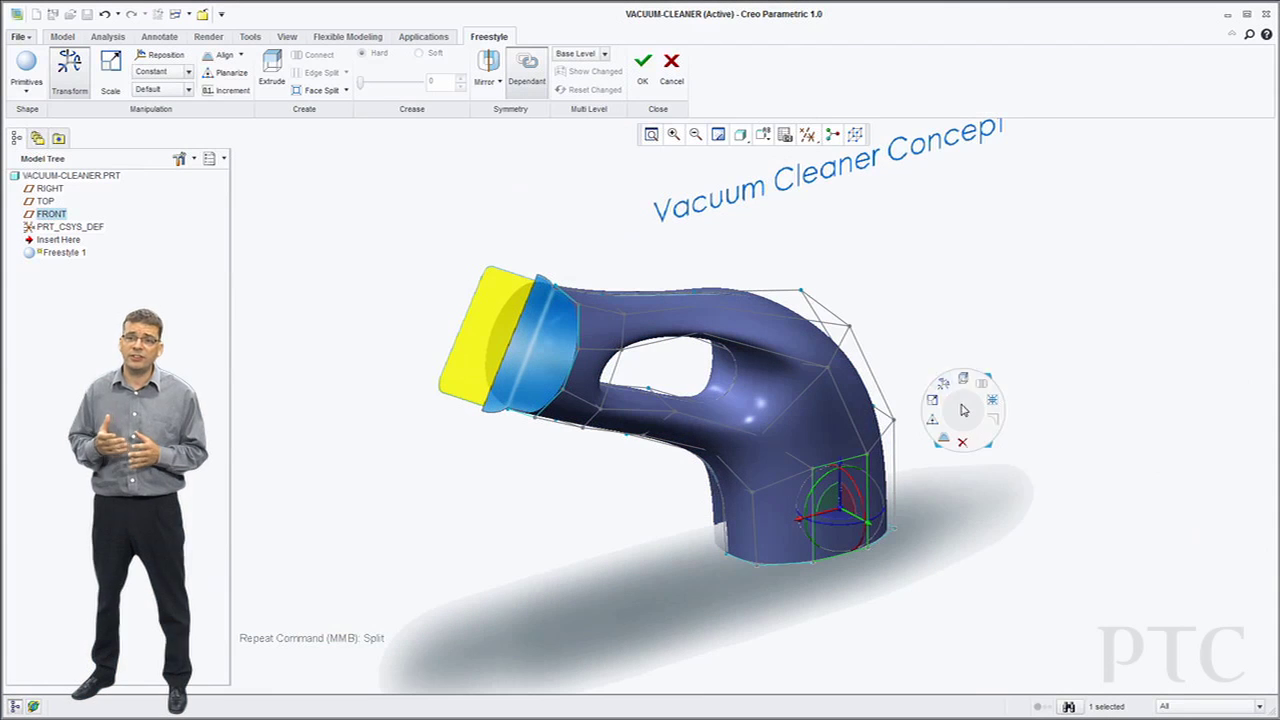
# Extrude the lower side face of the base outward to form a long mirrored leg
pyautogui.click(963, 379)
pyautogui.moveTo(910, 545); pyautogui.dragTo(1045, 643)
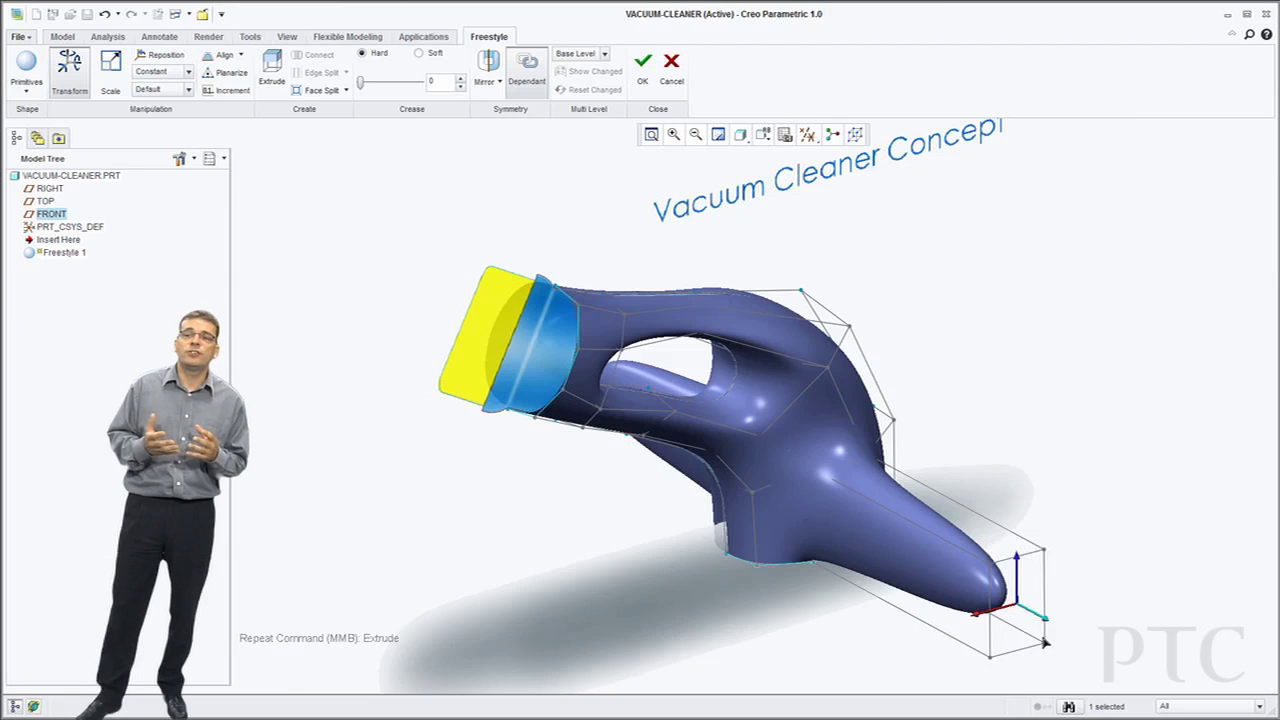
pyautogui.moveTo(891, 386); pyautogui.dragTo(537, 406, button='middle')
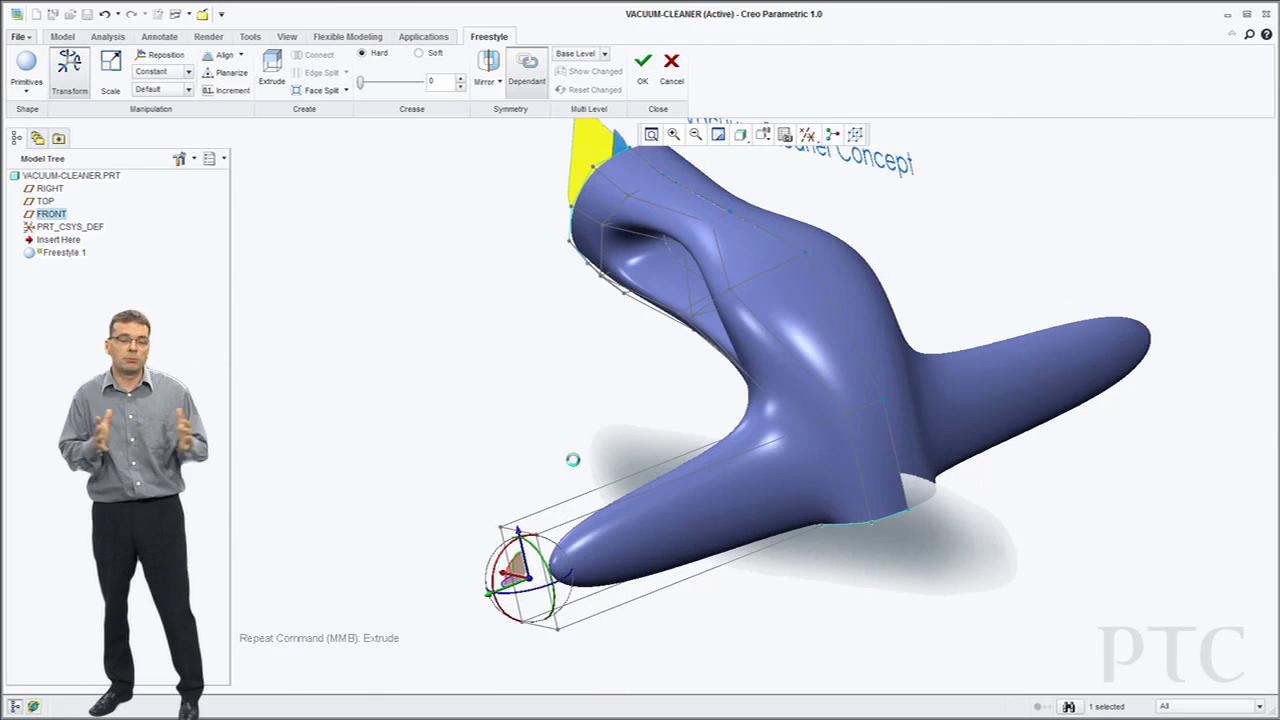
# Delete the bottom face of the extruded leg and give its end edges a hard crease of 100
pyautogui.click(643, 594)
pyautogui.rightClick(552, 402)
pyautogui.click(553, 434)
pyautogui.click(632, 410)
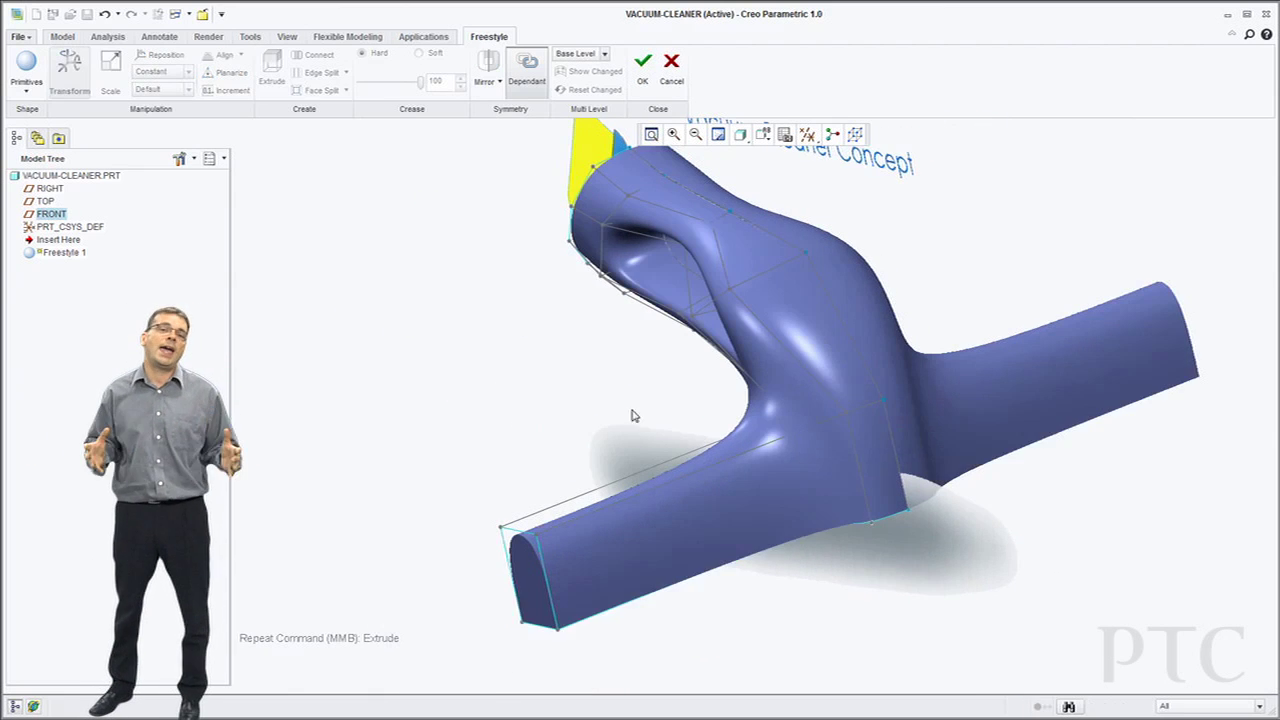
# Lower the top of the leg's outer end to make the tip shorter in height
pyautogui.moveTo(632, 415); pyautogui.dragTo(660, 548, button='middle')
pyautogui.click(665, 548)
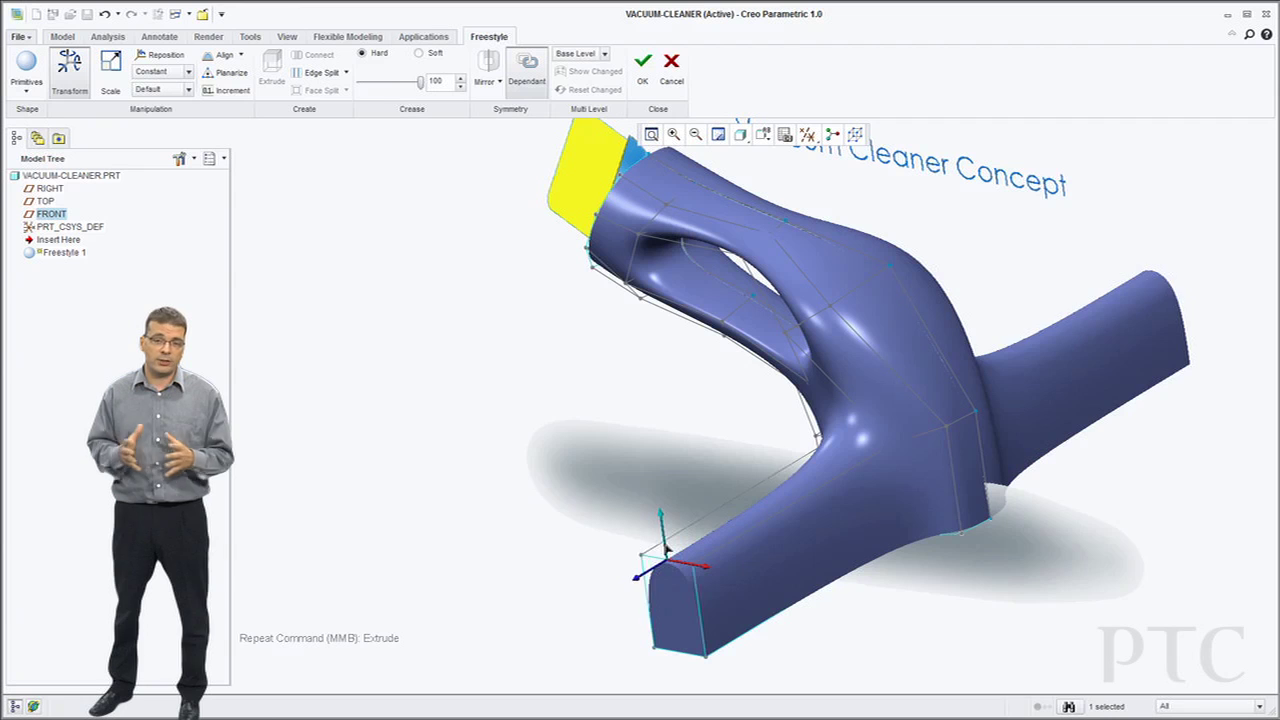
pyautogui.moveTo(667, 549); pyautogui.dragTo(654, 597)
pyautogui.click(541, 513)
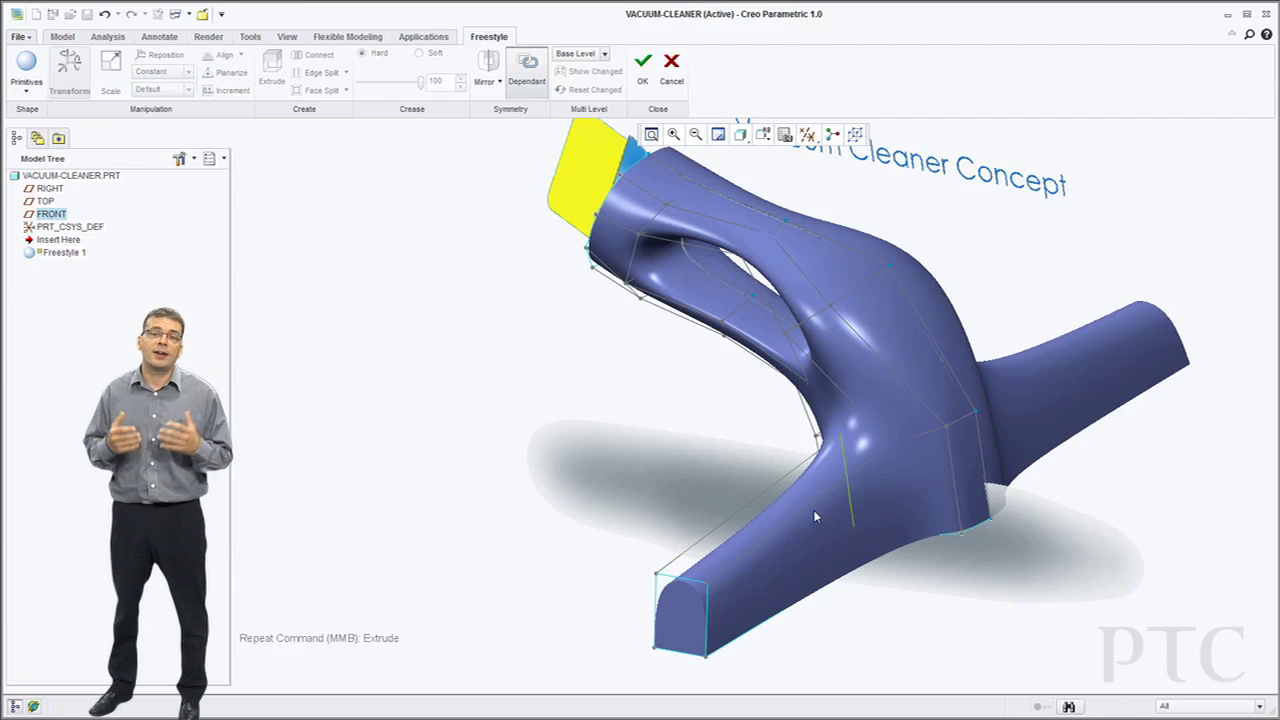
# Move the front edge of the leg-to-body junction toward the handle side and lower its upper end
pyautogui.moveTo(815, 516); pyautogui.dragTo(860, 490, button='middle')
pyautogui.click(736, 453)
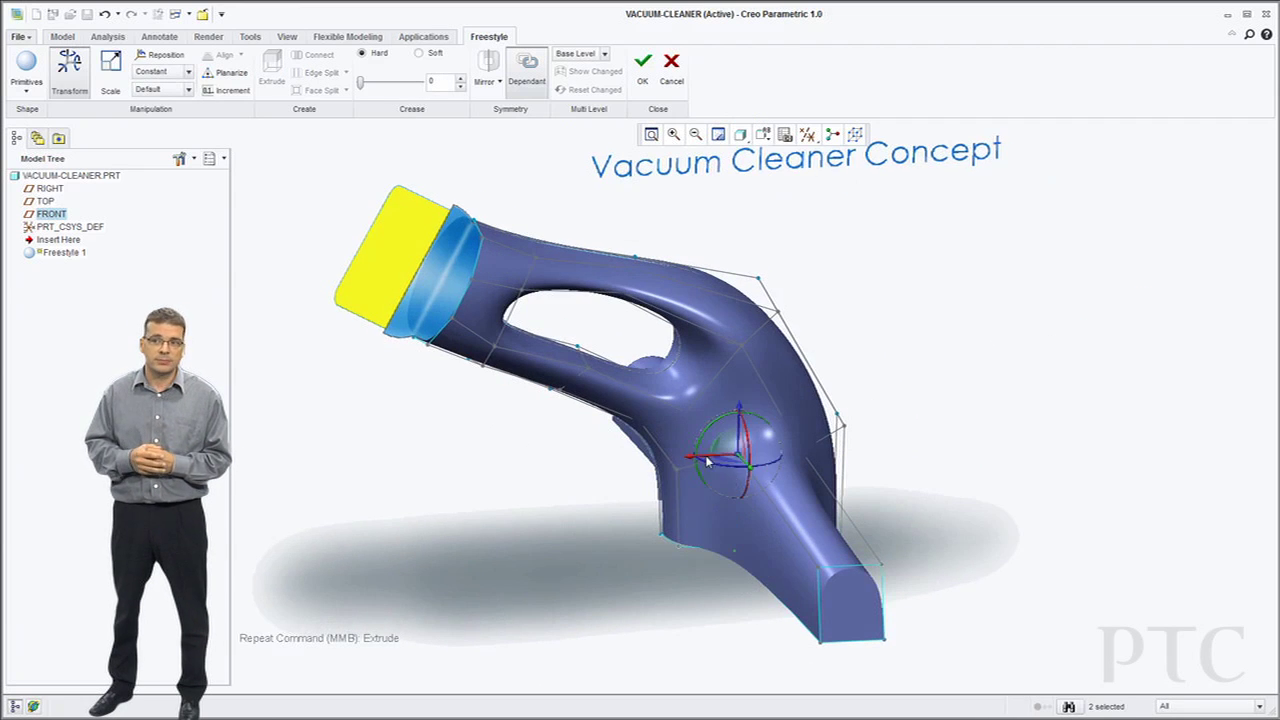
pyautogui.moveTo(688, 457); pyautogui.dragTo(665, 458)
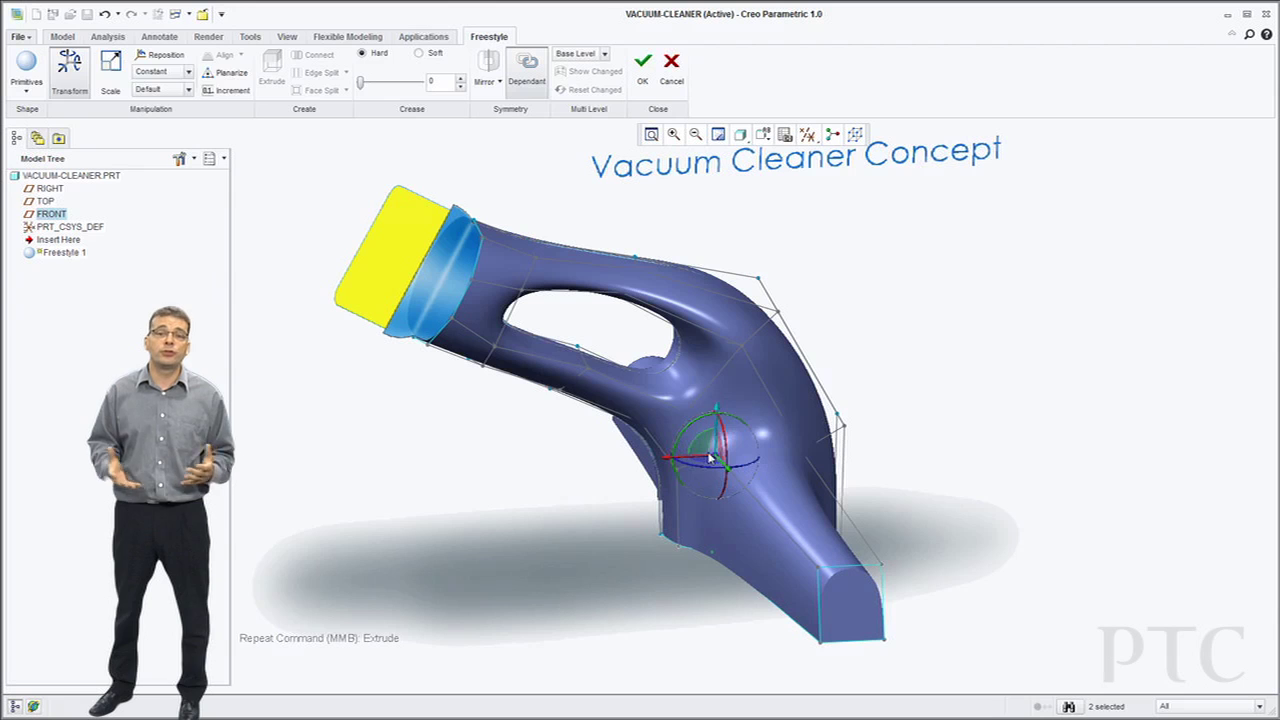
pyautogui.click(718, 427)
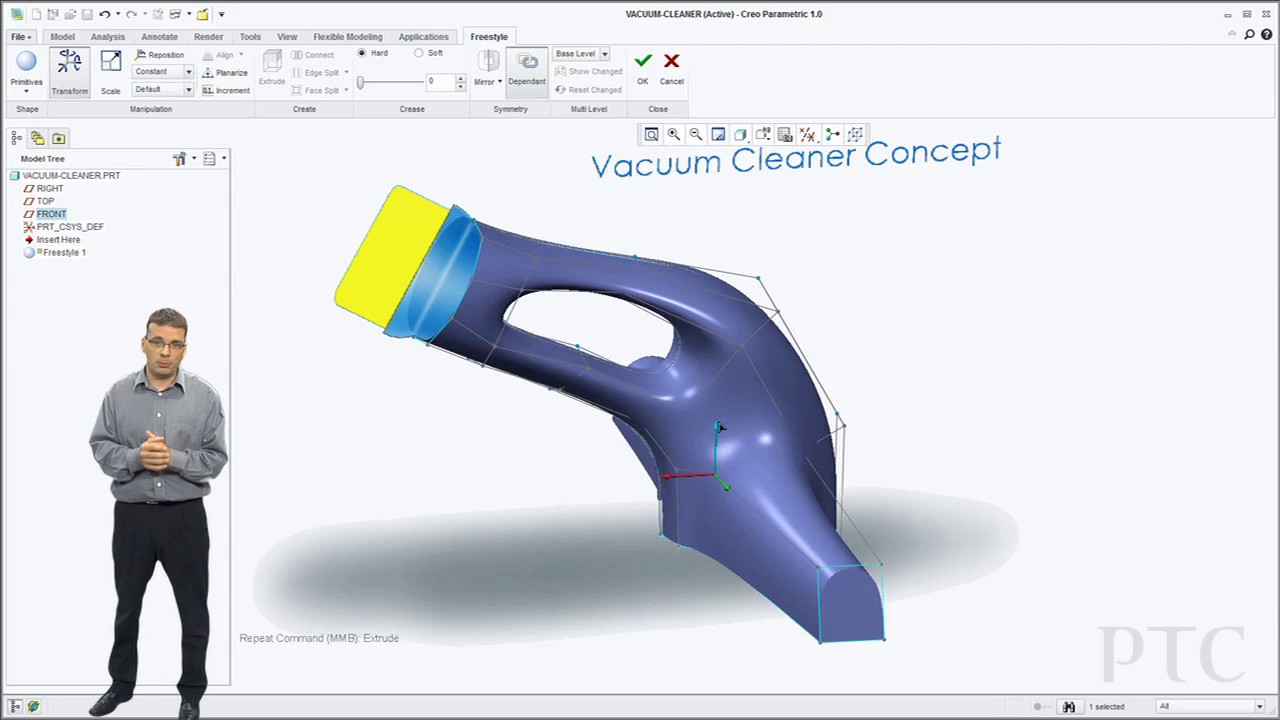
pyautogui.moveTo(783, 464); pyautogui.dragTo(695, 492, button='middle')
# Shift the rear edge of the leg-to-body junction backward toward the rear of the base
pyautogui.click(856, 547)
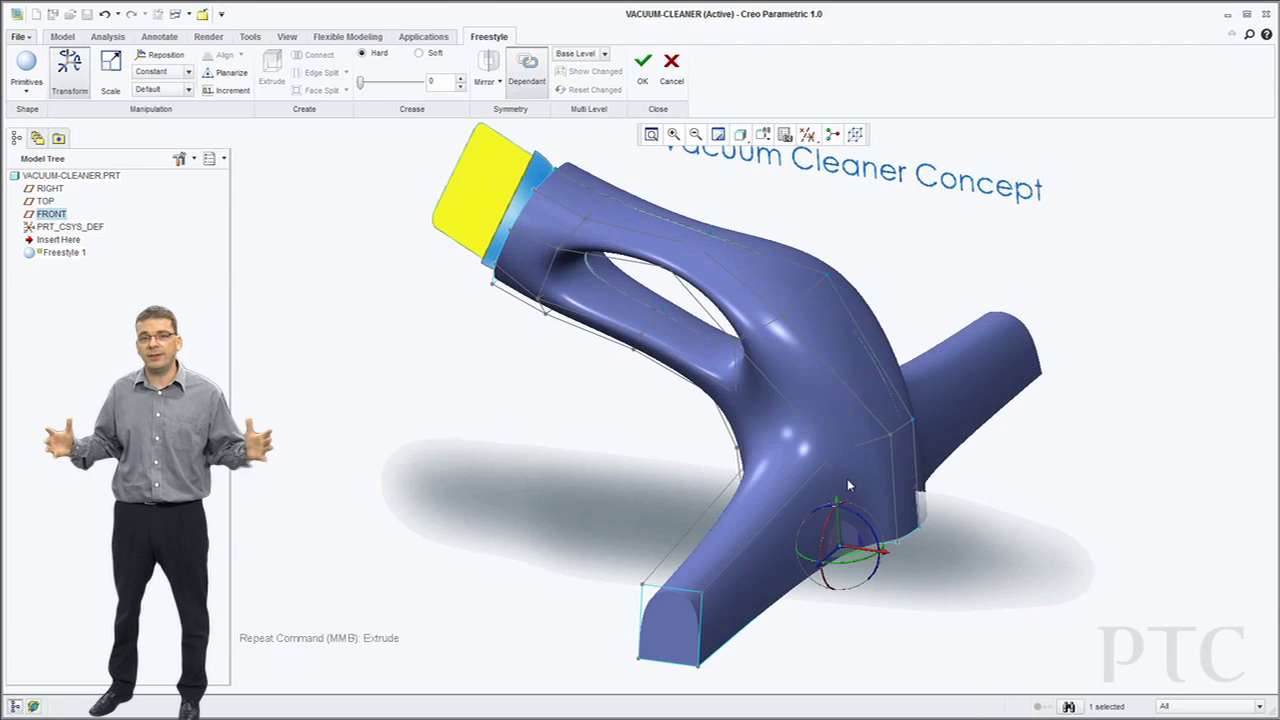
pyautogui.click(836, 459)
pyautogui.scroll(-4, 889, 446)
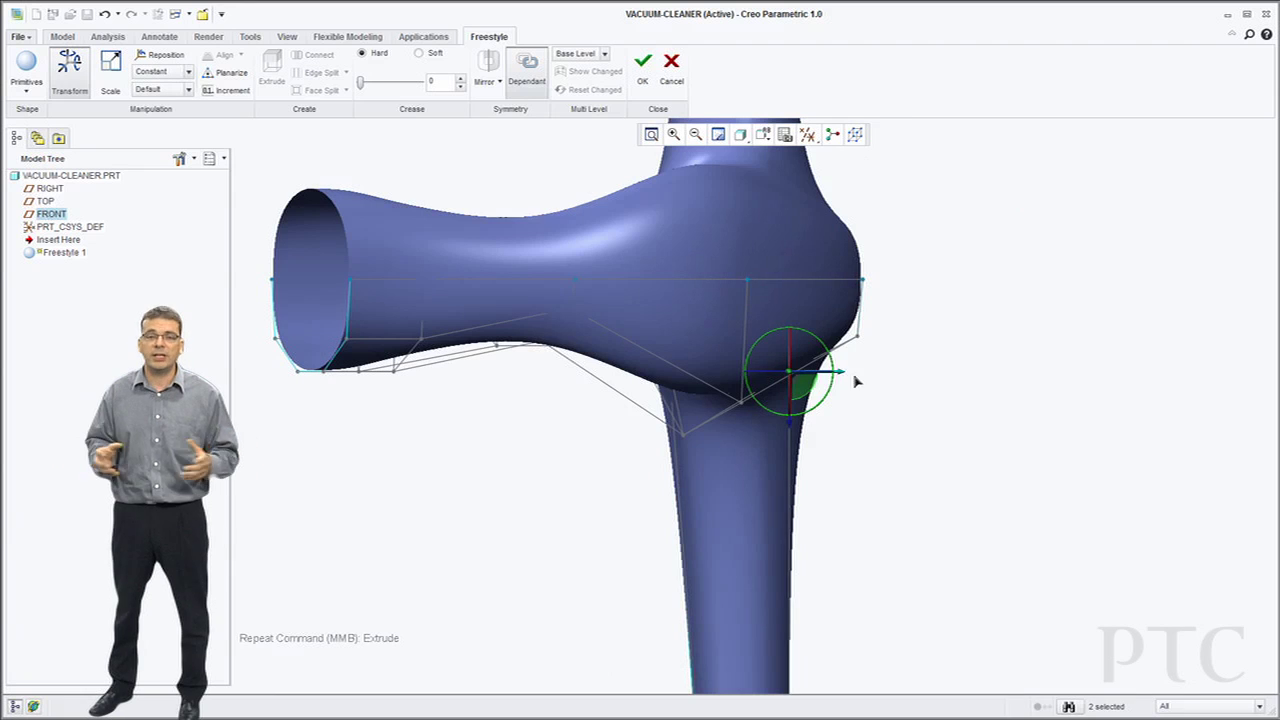
pyautogui.moveTo(857, 381); pyautogui.dragTo(905, 398)
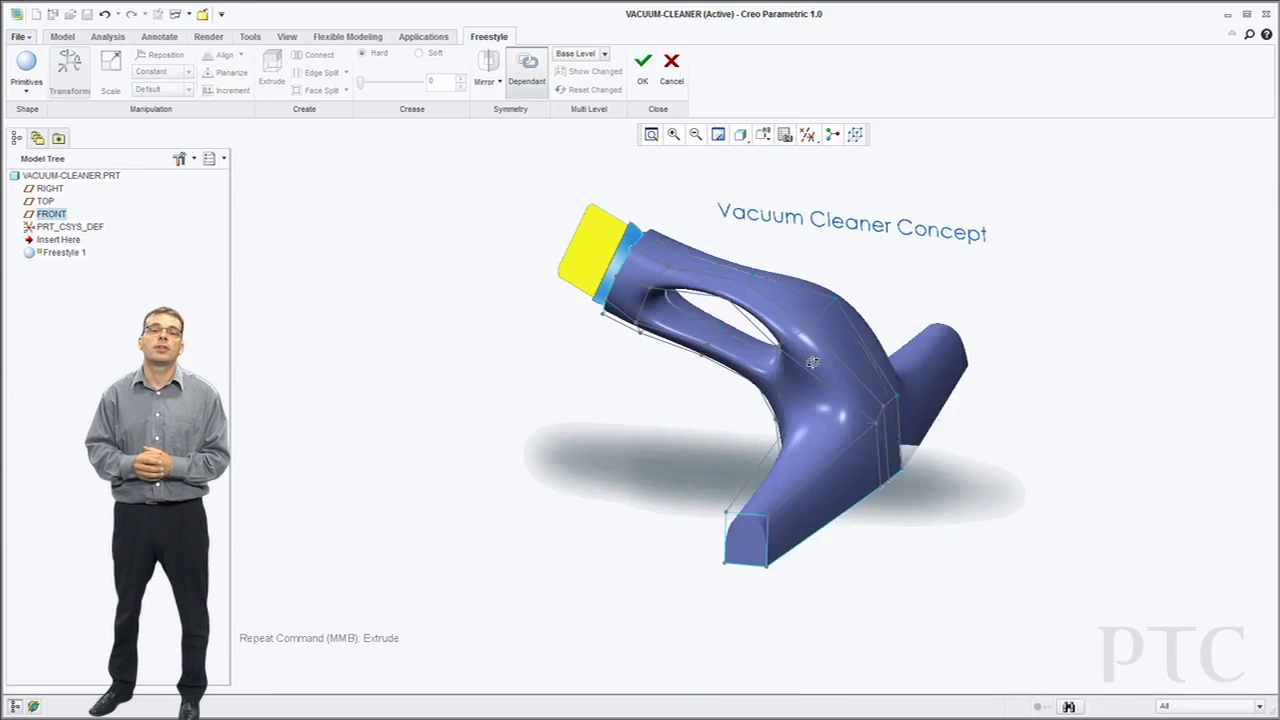
# Extrude the edges around the handle's open end outward twice to form two short rings
pyautogui.moveTo(845, 345); pyautogui.dragTo(861, 343, button='middle')
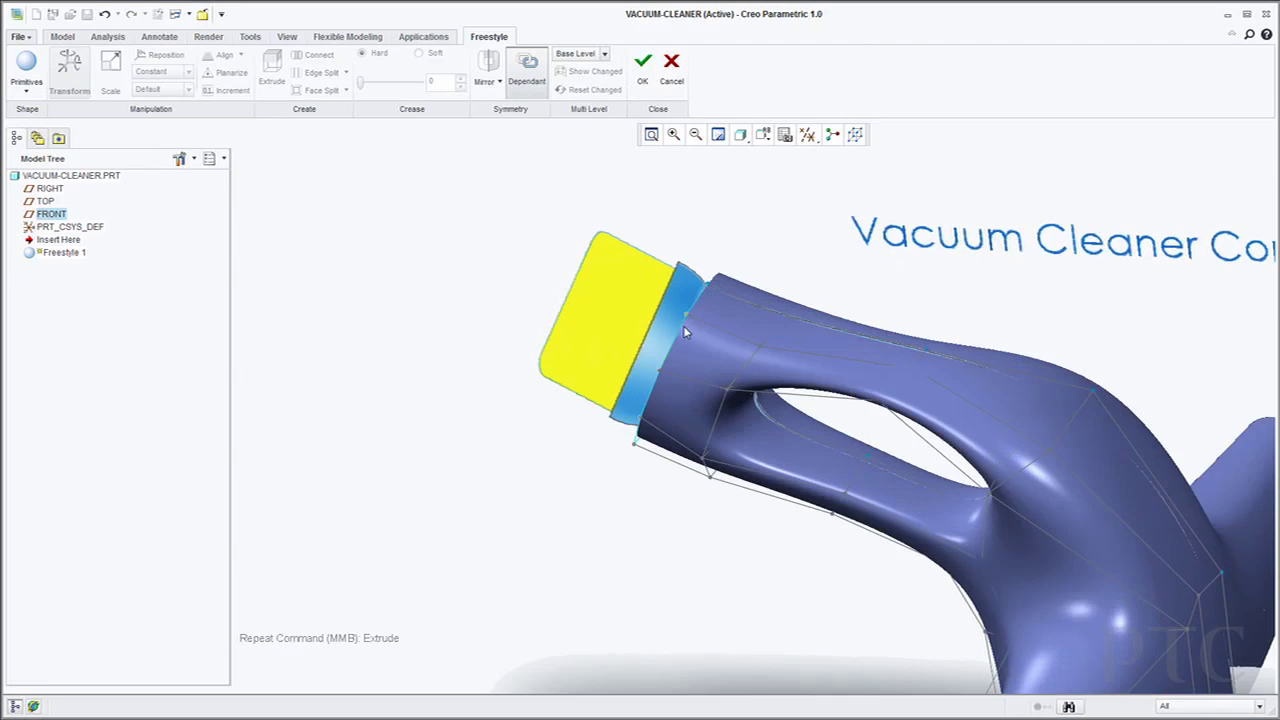
pyautogui.click(685, 343)
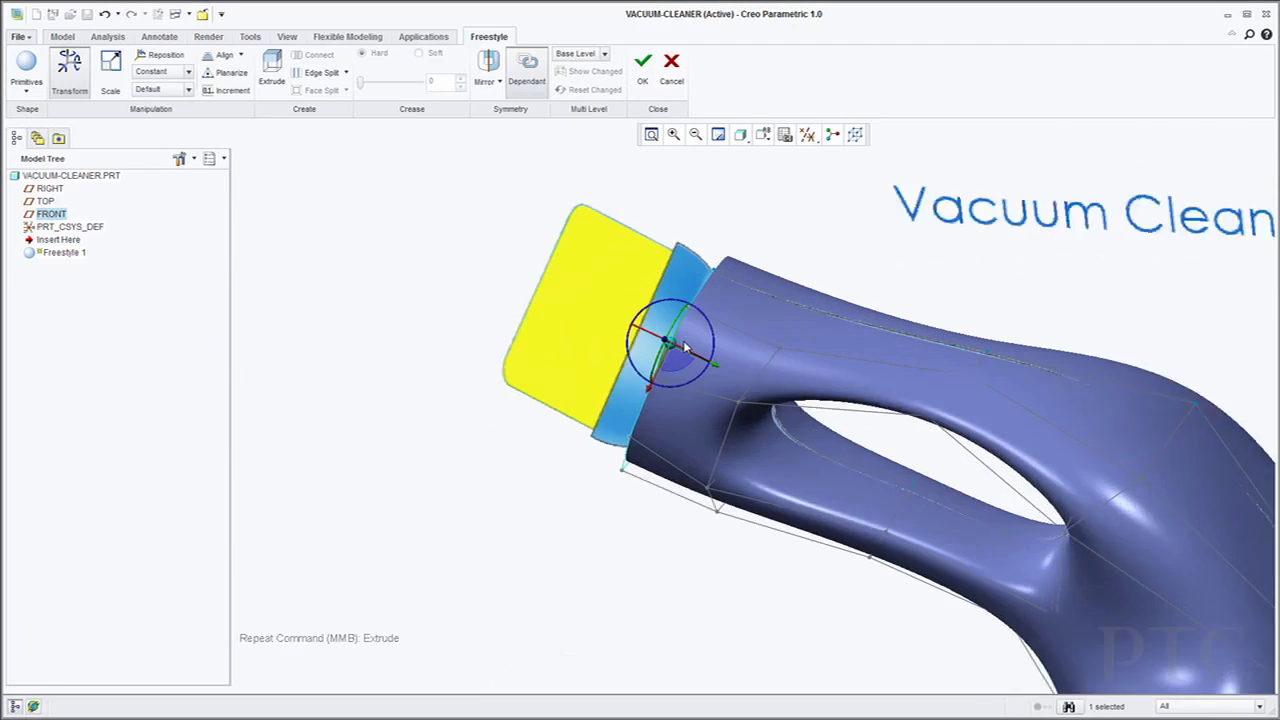
pyautogui.scroll(-2, 685, 345)
pyautogui.click(608, 518)
pyautogui.rightClick(844, 186)
pyautogui.click(871, 173)
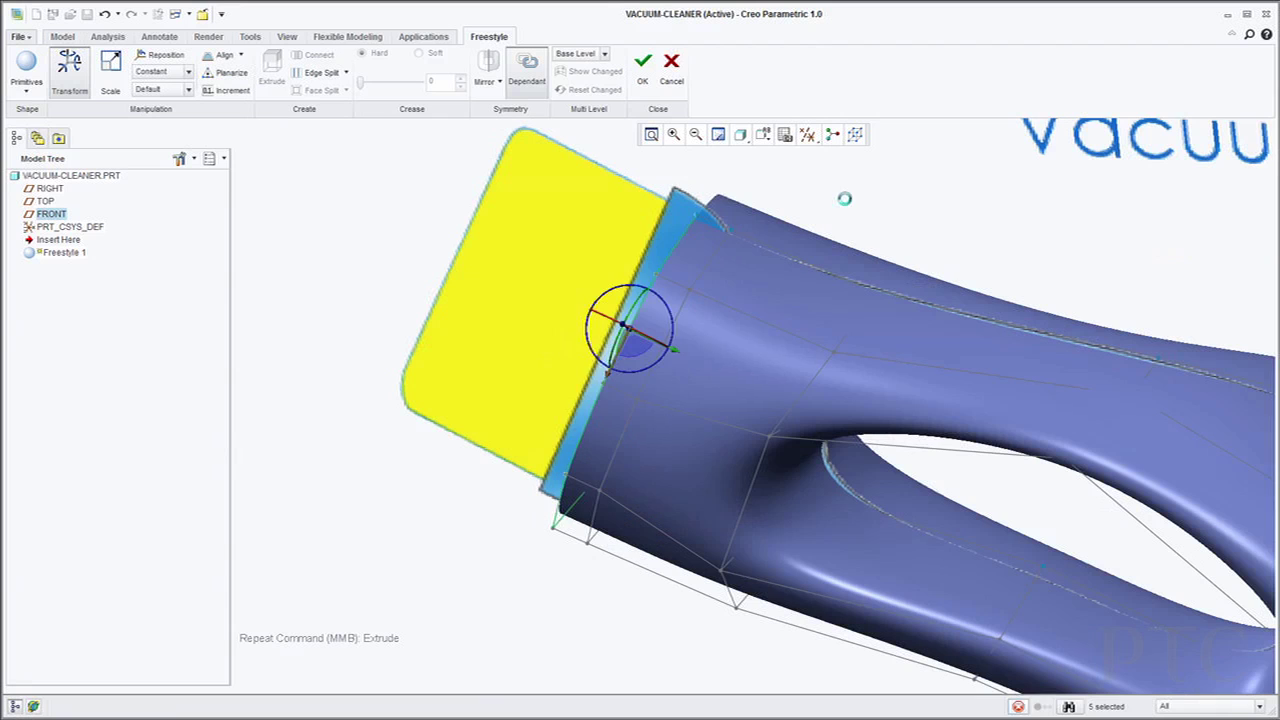
pyautogui.click(660, 245)
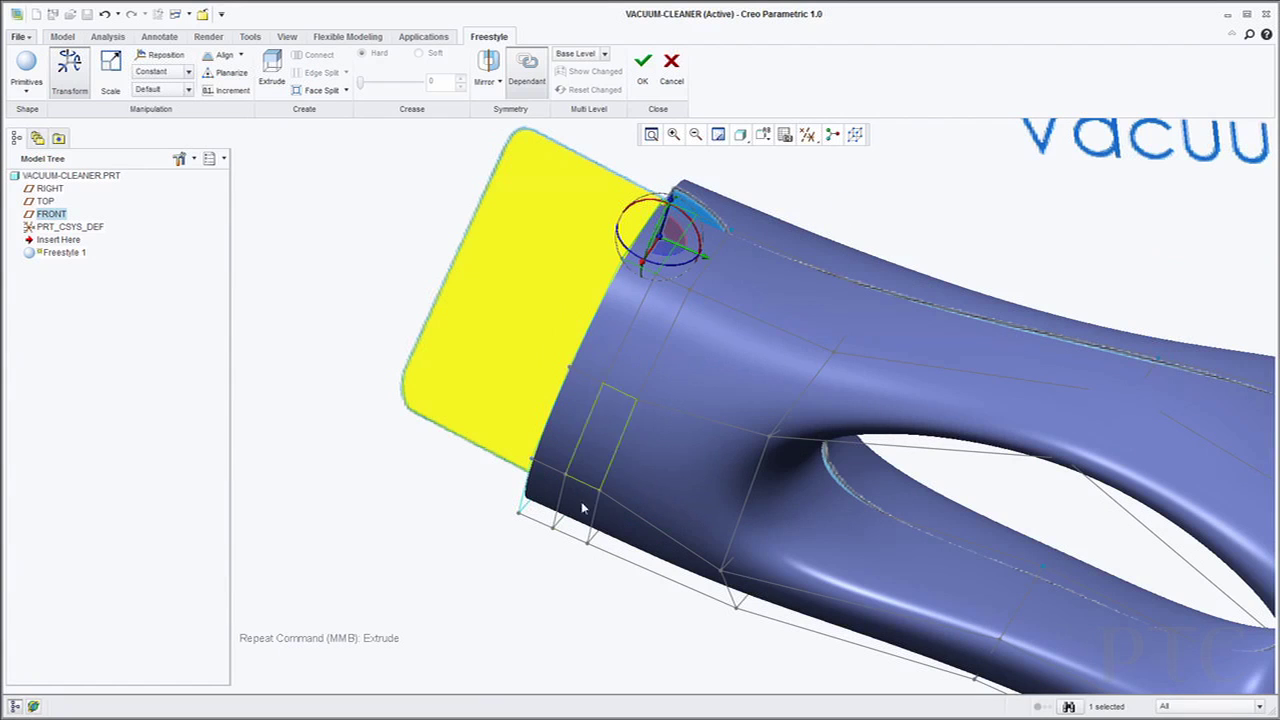
# Push the outermost ring of faces outward along their normals to flare the handle end into a collar
pyautogui.click(552, 519)
pyautogui.rightClick(545, 540)
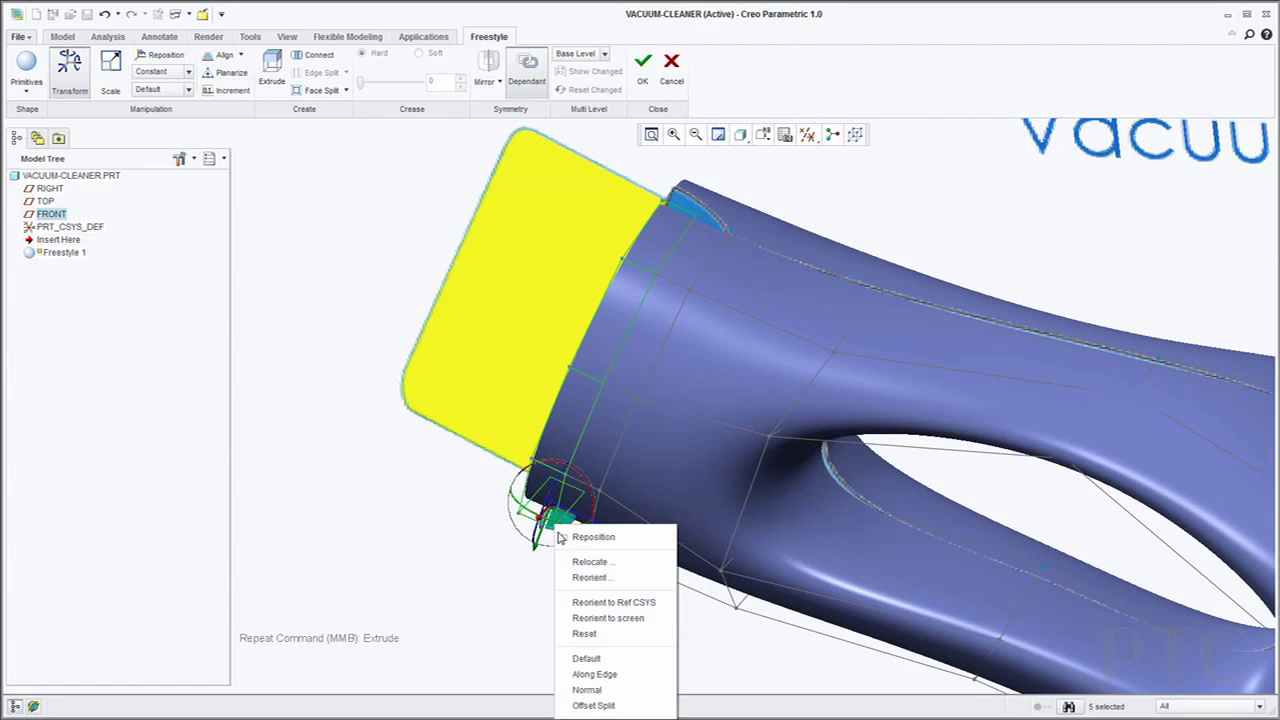
pyautogui.click(576, 651)
pyautogui.moveTo(536, 551); pyautogui.dragTo(537, 580)
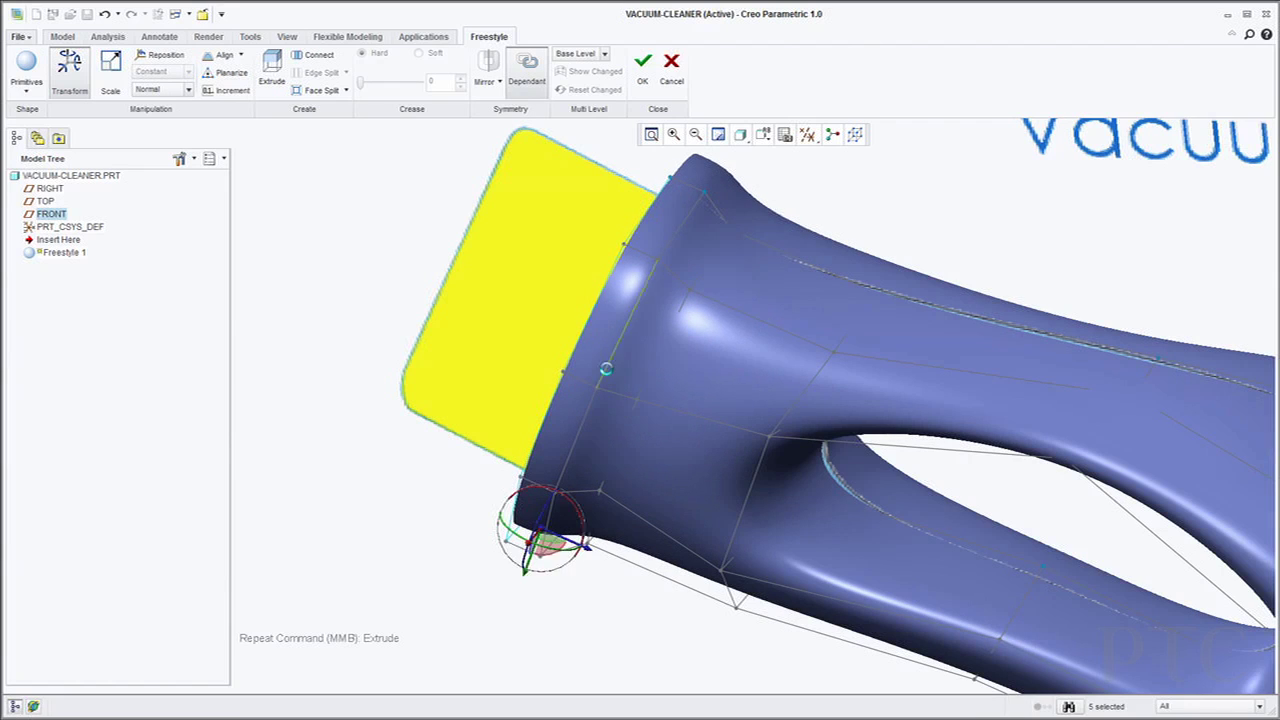
# Apply a soft crease of 100 to the two edge loops behind the collar's rim
pyautogui.click(605, 370)
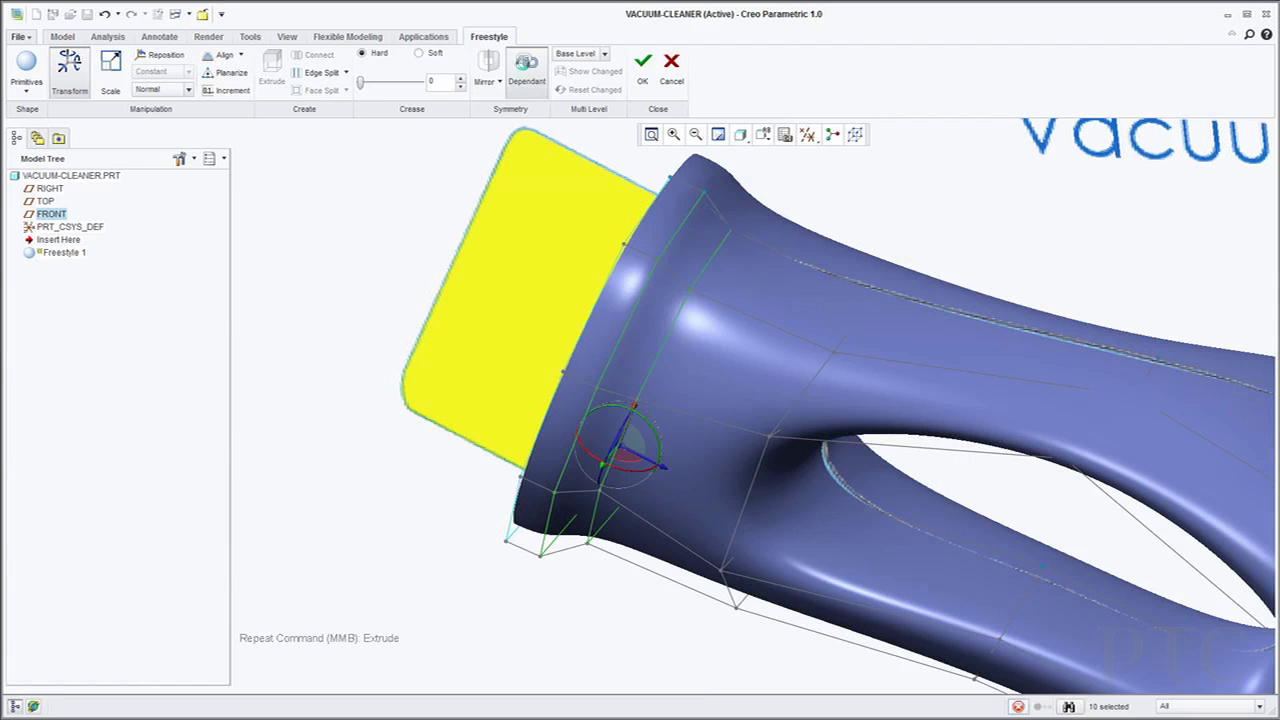
pyautogui.click(418, 54)
pyautogui.click(398, 327)
pyautogui.scroll(2, 401, 329)
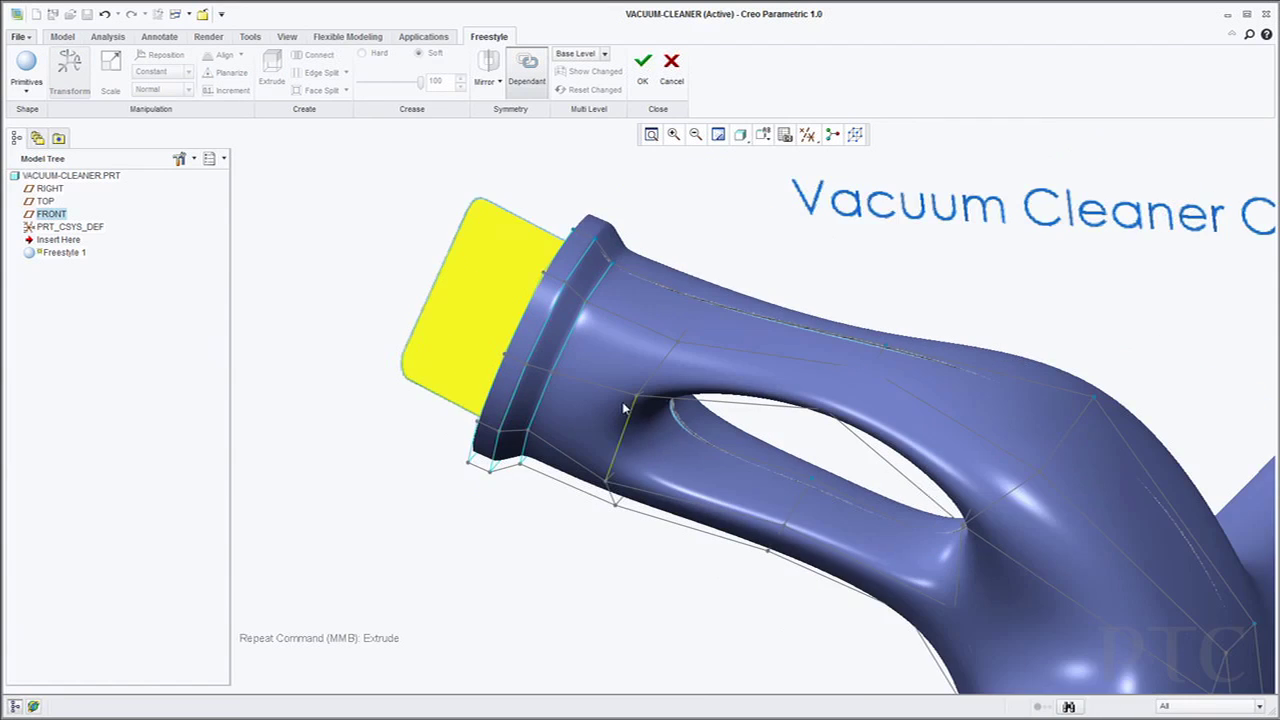
# Round the end edges of both legs with a radius of 9.00
pyautogui.scroll(-2, 623, 408)
pyautogui.moveTo(623, 408); pyautogui.dragTo(700, 392, button='middle')
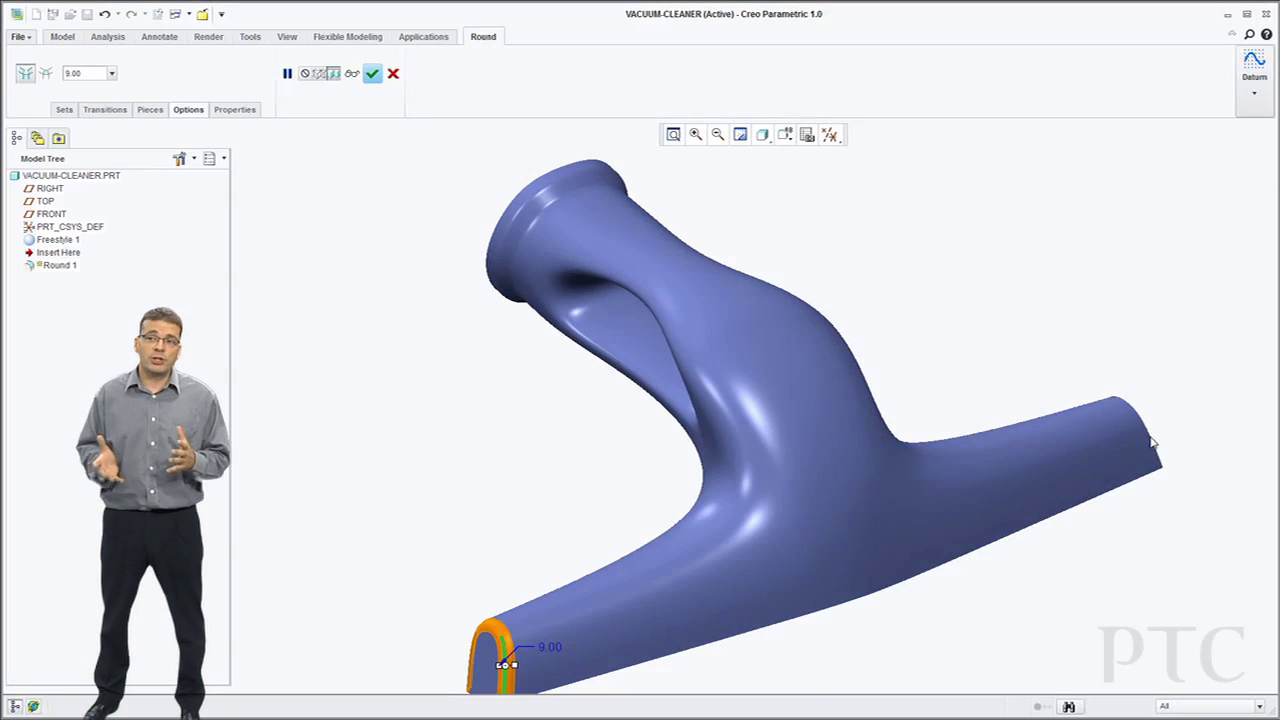
pyautogui.middleClick(1028, 351)
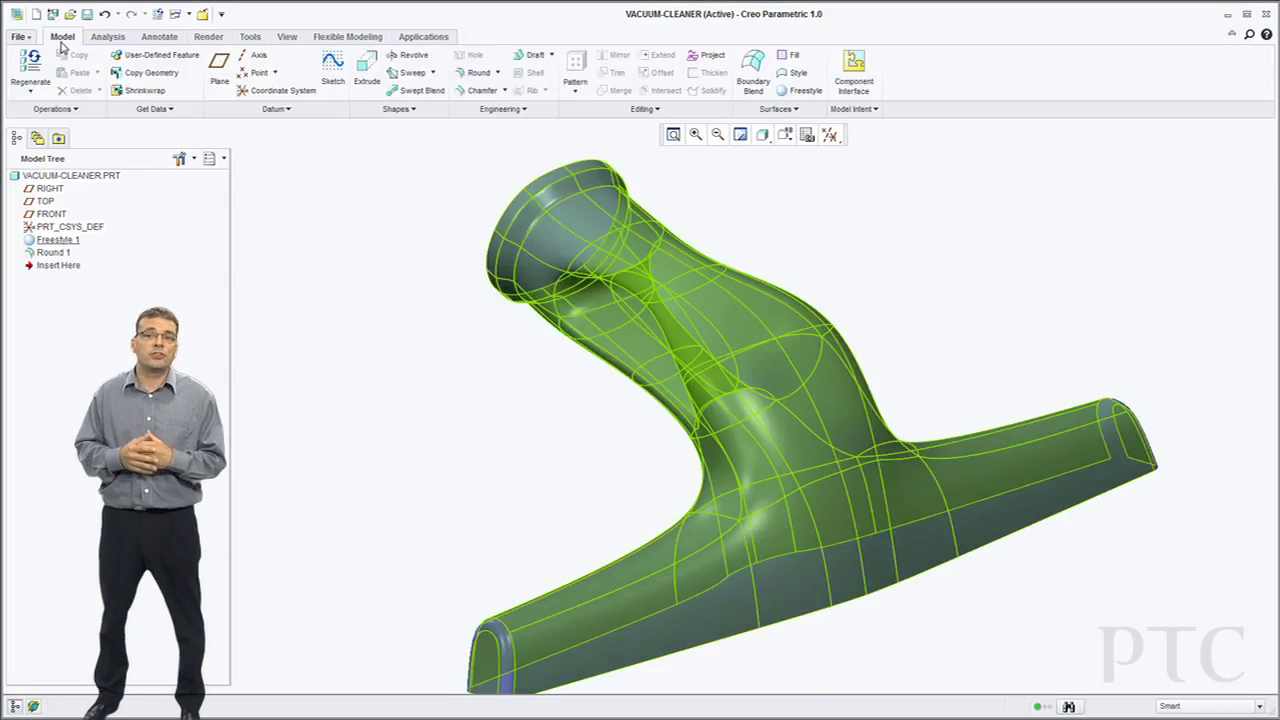
# Run a reflection analysis on the whole part and examine the stripe flow around the handle opening and legs
pyautogui.click(108, 36)
pyautogui.click(670, 108)
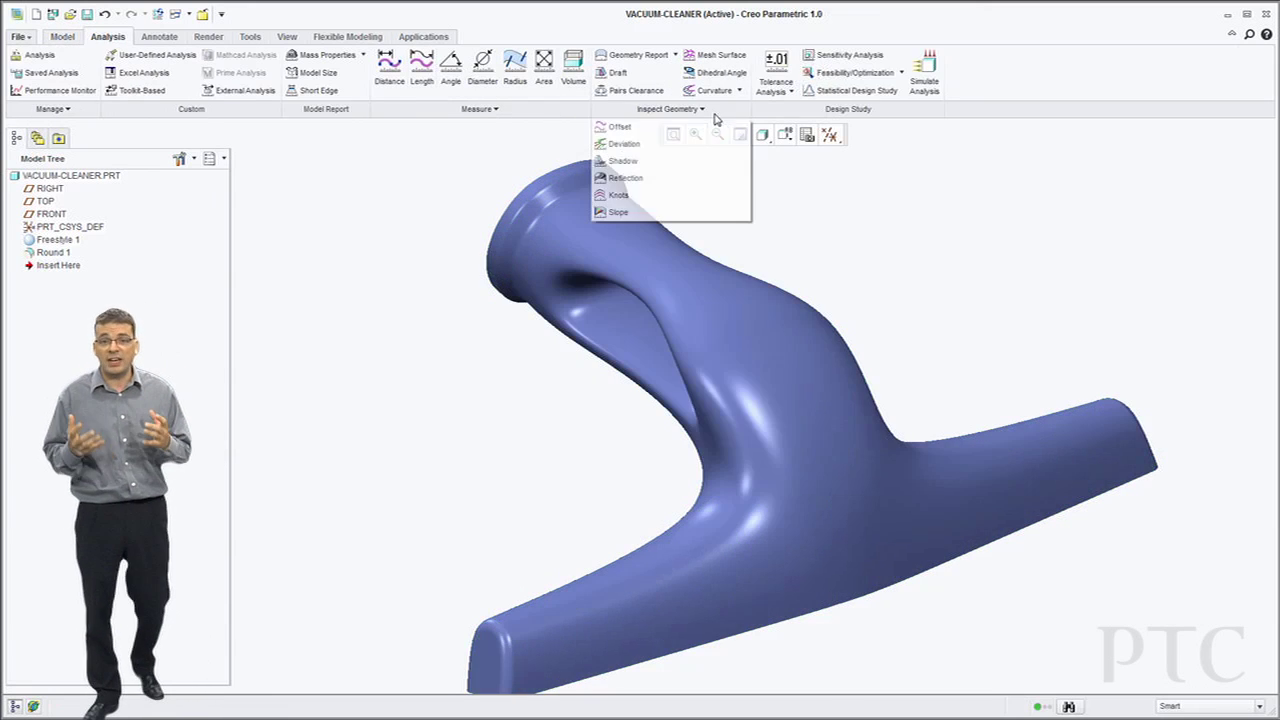
pyautogui.click(630, 177)
pyautogui.click(55, 181)
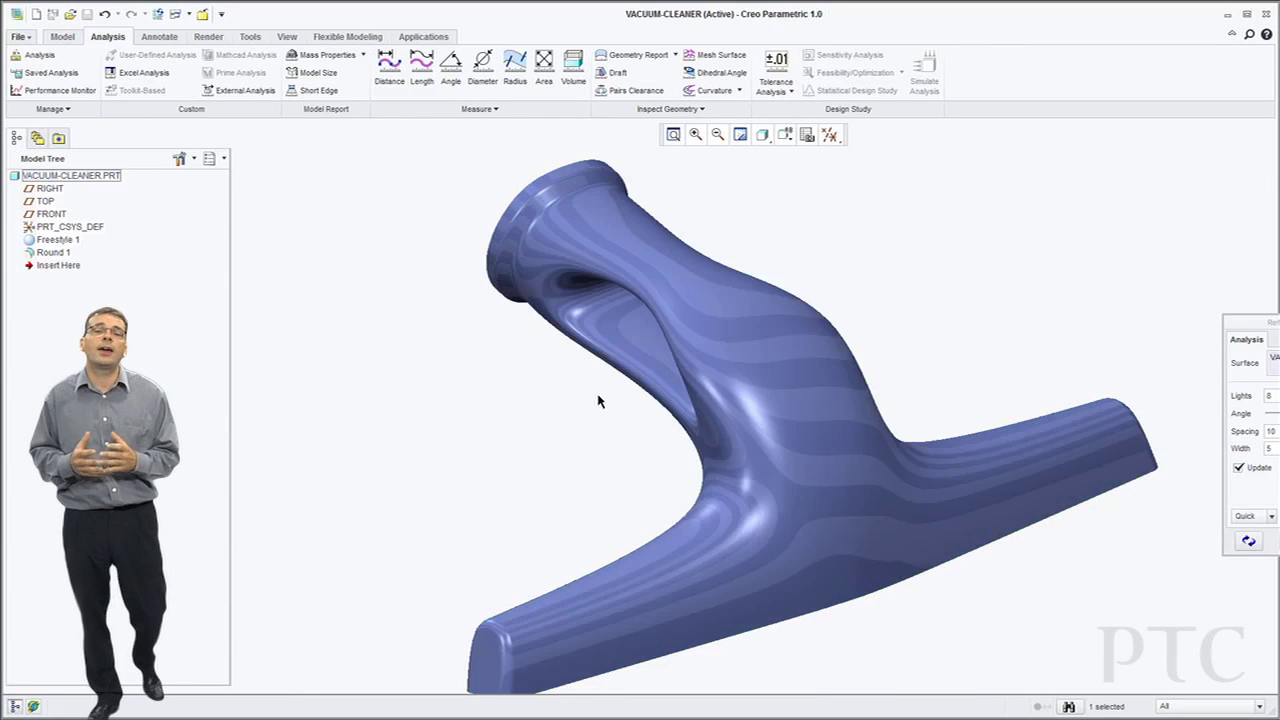
pyautogui.moveTo(600, 400); pyautogui.dragTo(708, 379, button='middle')
pyautogui.scroll(-5, 555, 448)
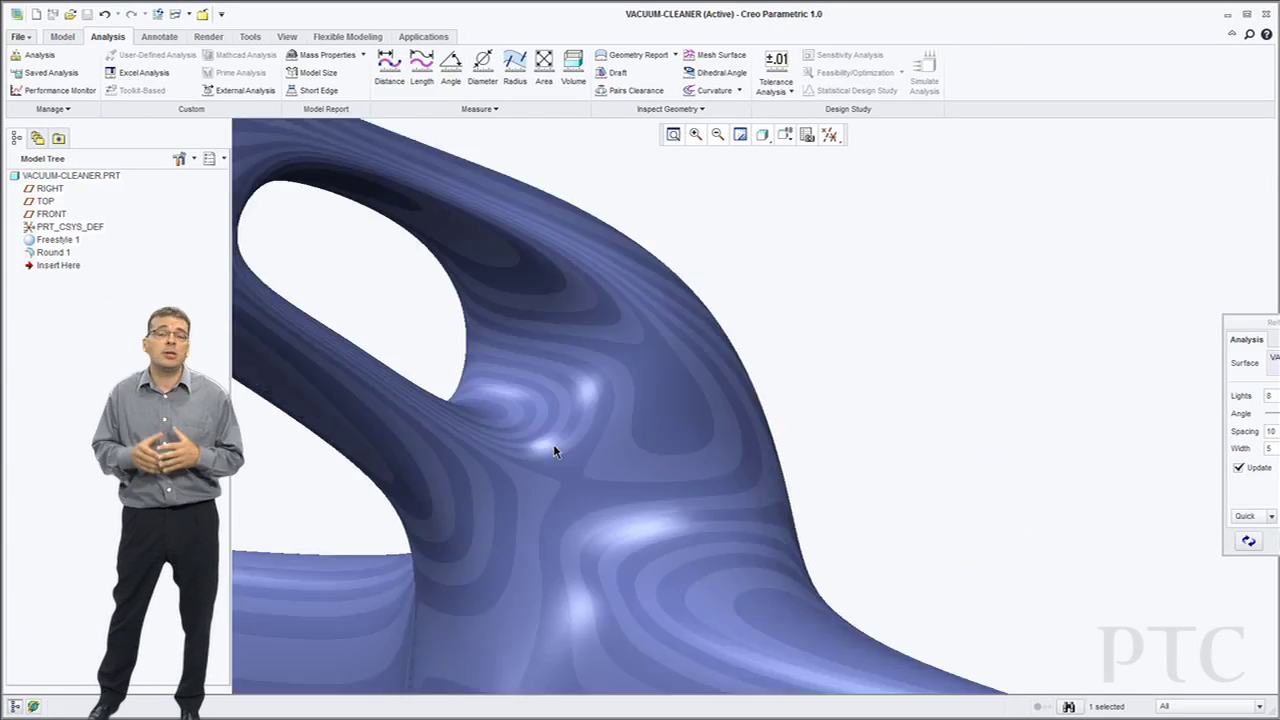
pyautogui.moveTo(555, 448); pyautogui.dragTo(610, 482, button='middle')
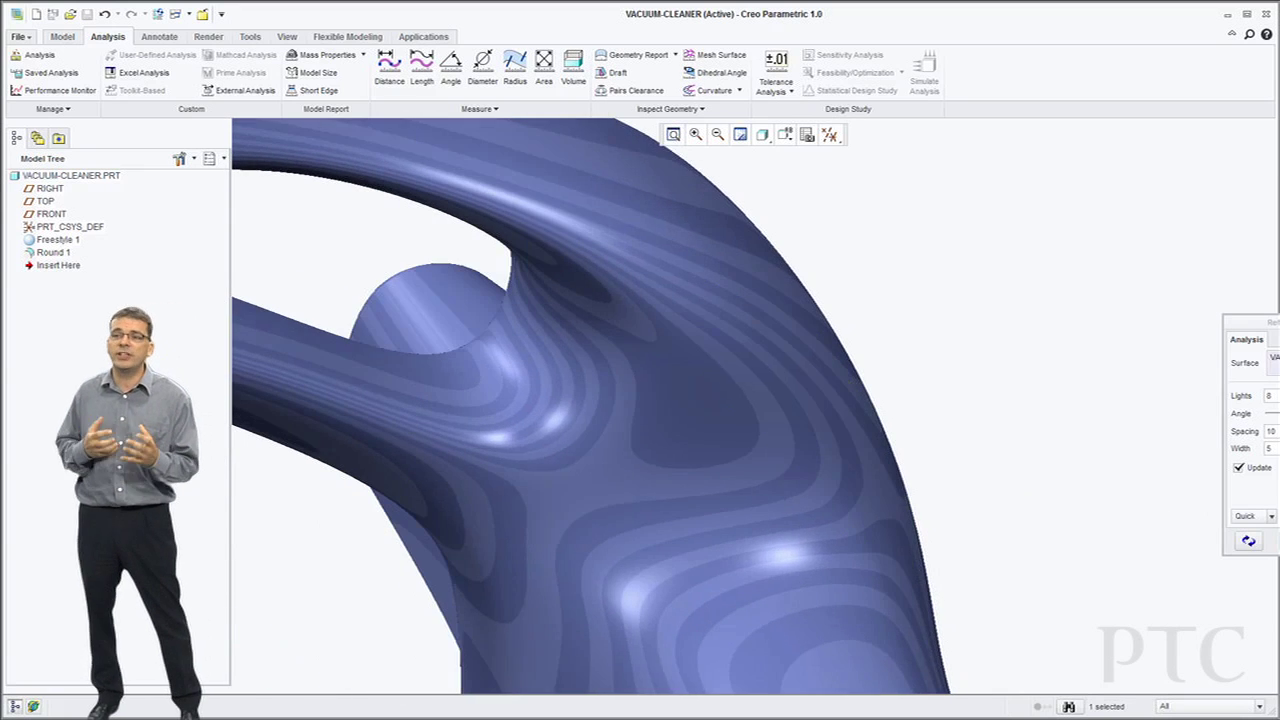
pyautogui.click(1277, 541)
pyautogui.scroll(4, 776, 325)
pyautogui.moveTo(755, 325); pyautogui.dragTo(676, 350, button='middle')
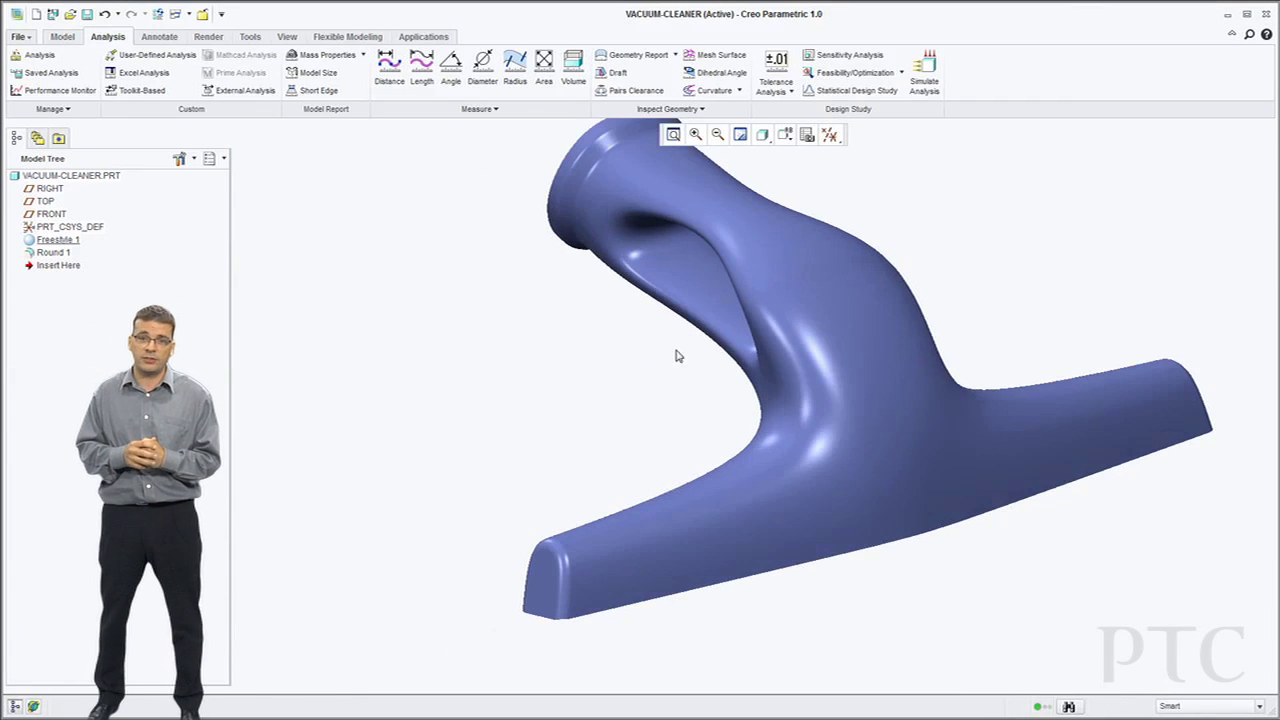
# Thicken the vacuum cleaner quilt into a solid wall with a thickness of 2
pyautogui.click(57, 38)
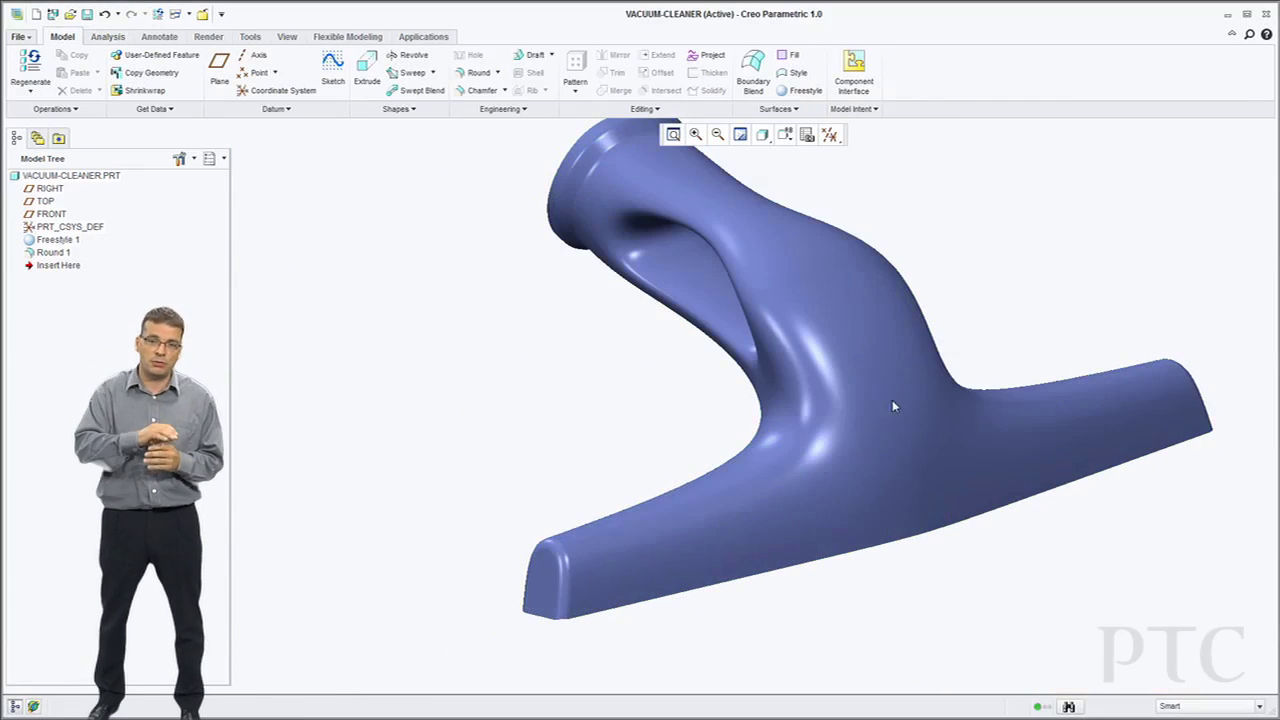
pyautogui.click(867, 373)
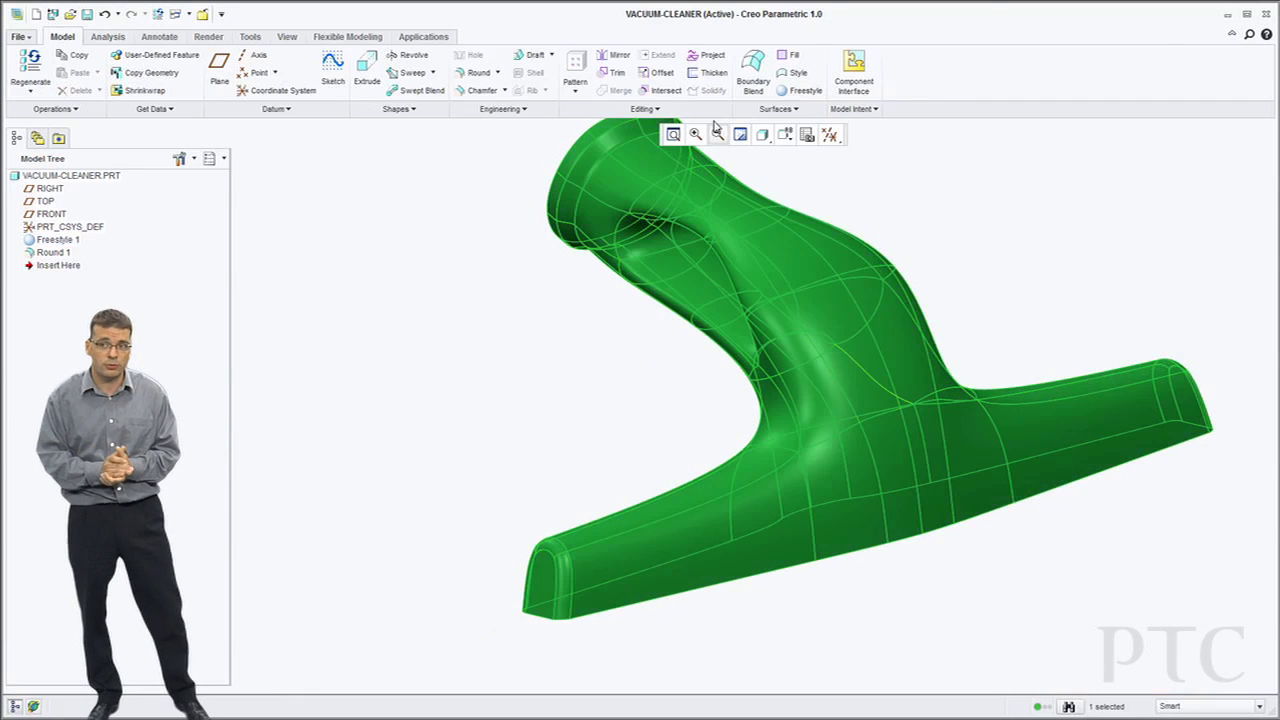
pyautogui.click(708, 74)
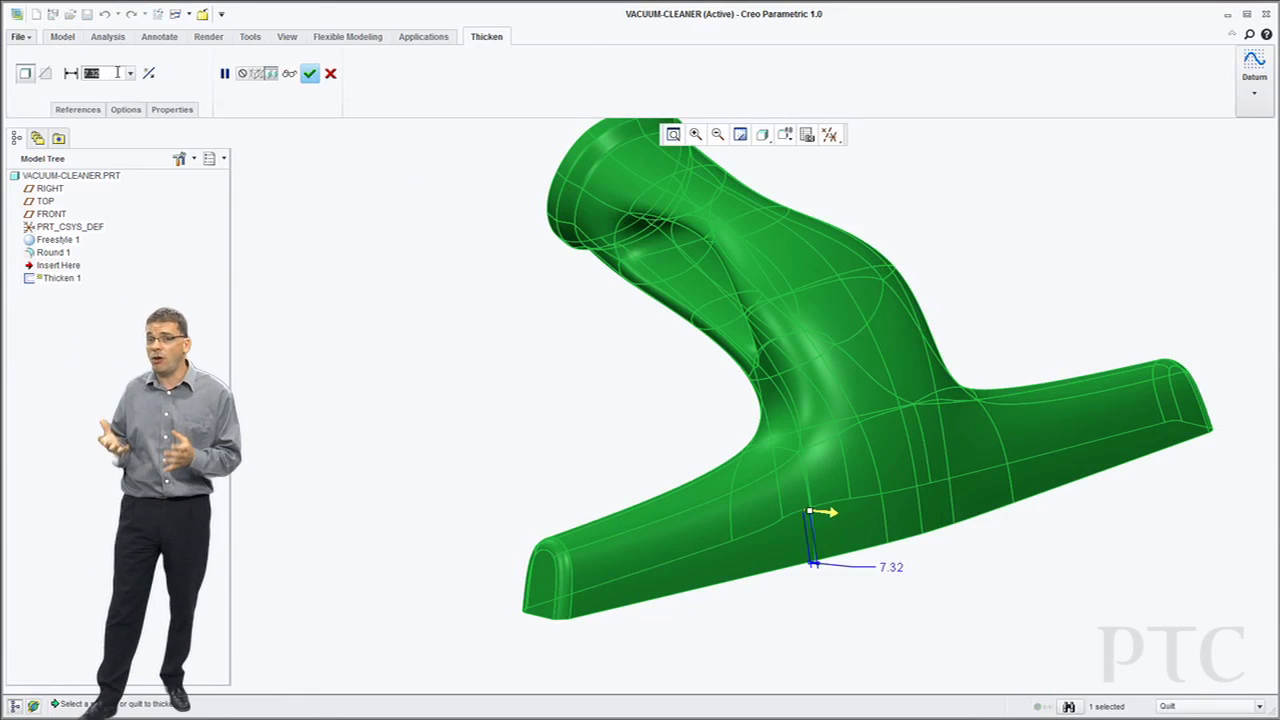
pyautogui.write('2')
pyautogui.press('Return')
pyautogui.moveTo(740, 417); pyautogui.dragTo(613, 442, button='middle')
pyautogui.middleClick(559, 413)
pyautogui.click(563, 420)
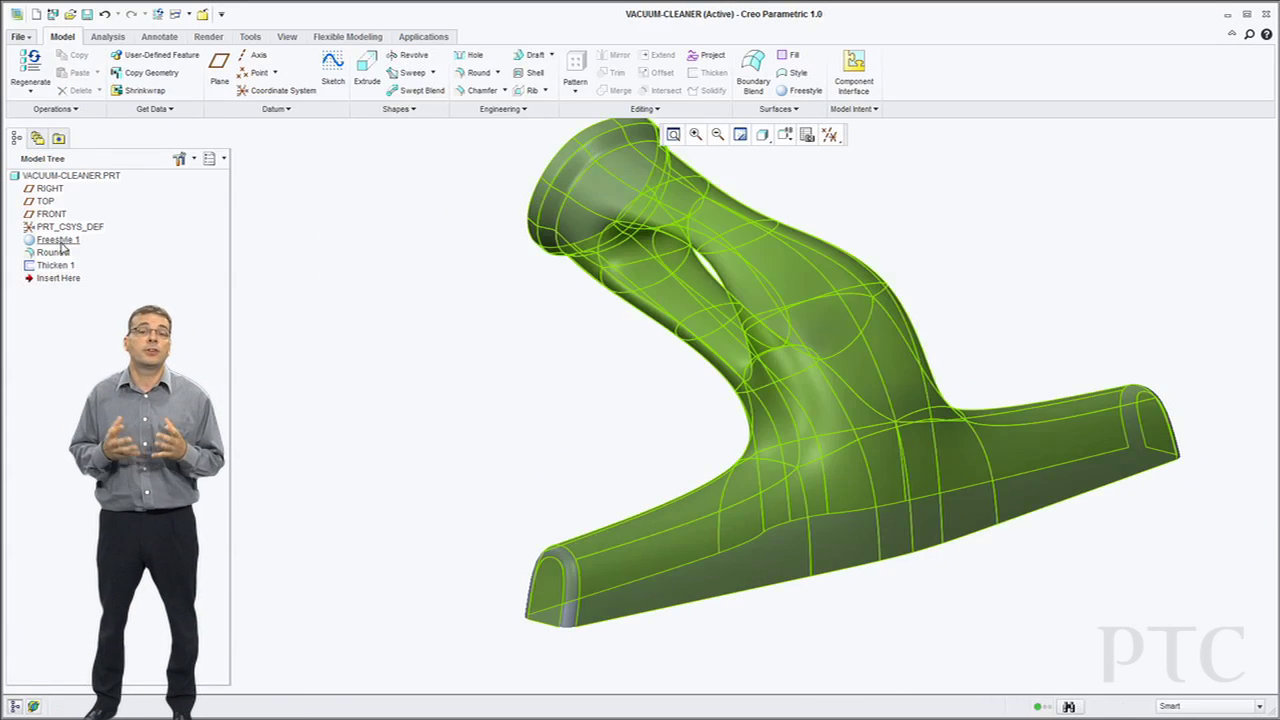
# Edit the Freestyle feature's definition and hard-crease the edge chain running from the collar along the body to the base
pyautogui.rightClick(58, 240)
pyautogui.click(90, 334)
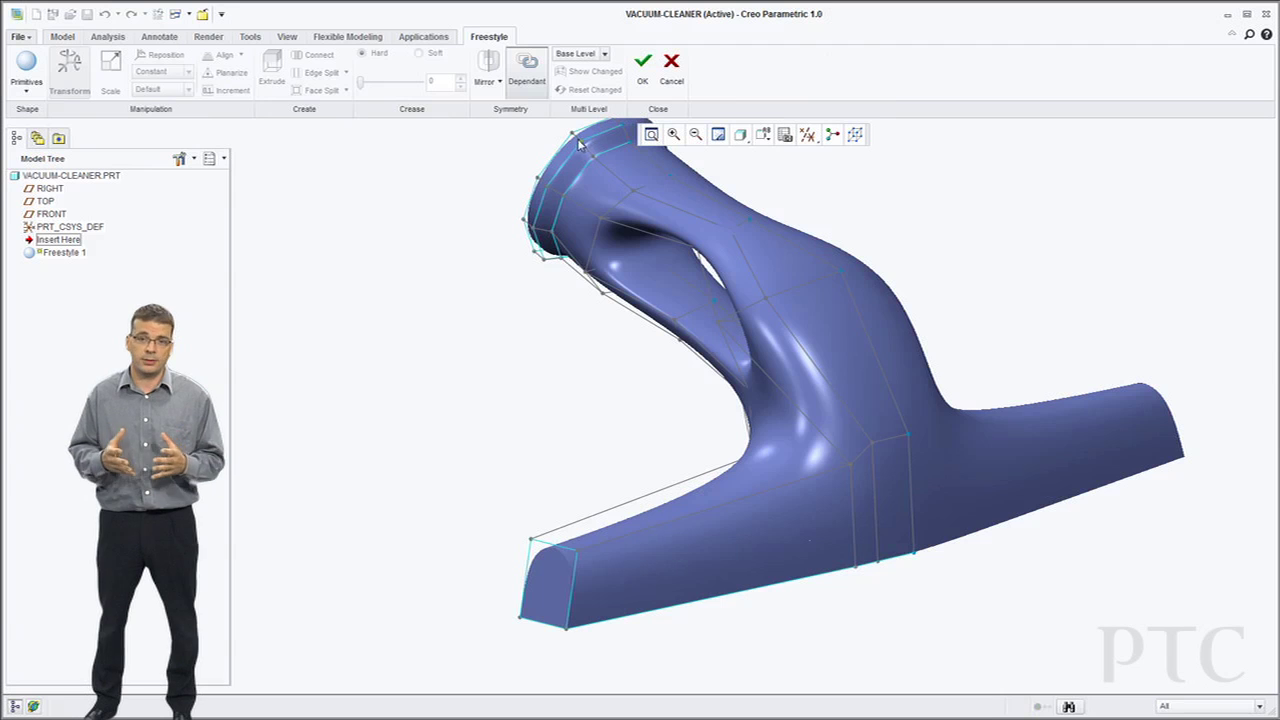
pyautogui.click(577, 143)
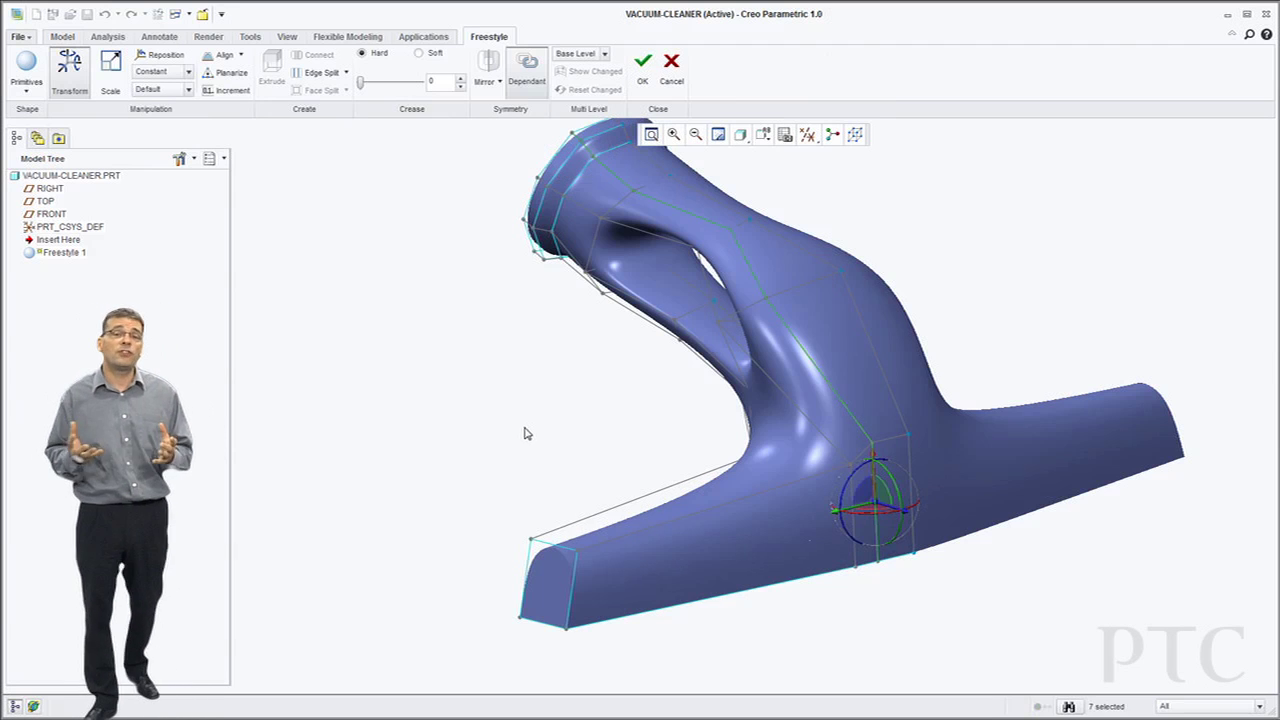
# Move the rear edge of the leg-to-body junction slightly forward toward the collar end
pyautogui.click(850, 466)
pyautogui.keyDown('ctrl'); pyautogui.click(855, 566); pyautogui.keyUp('ctrl')
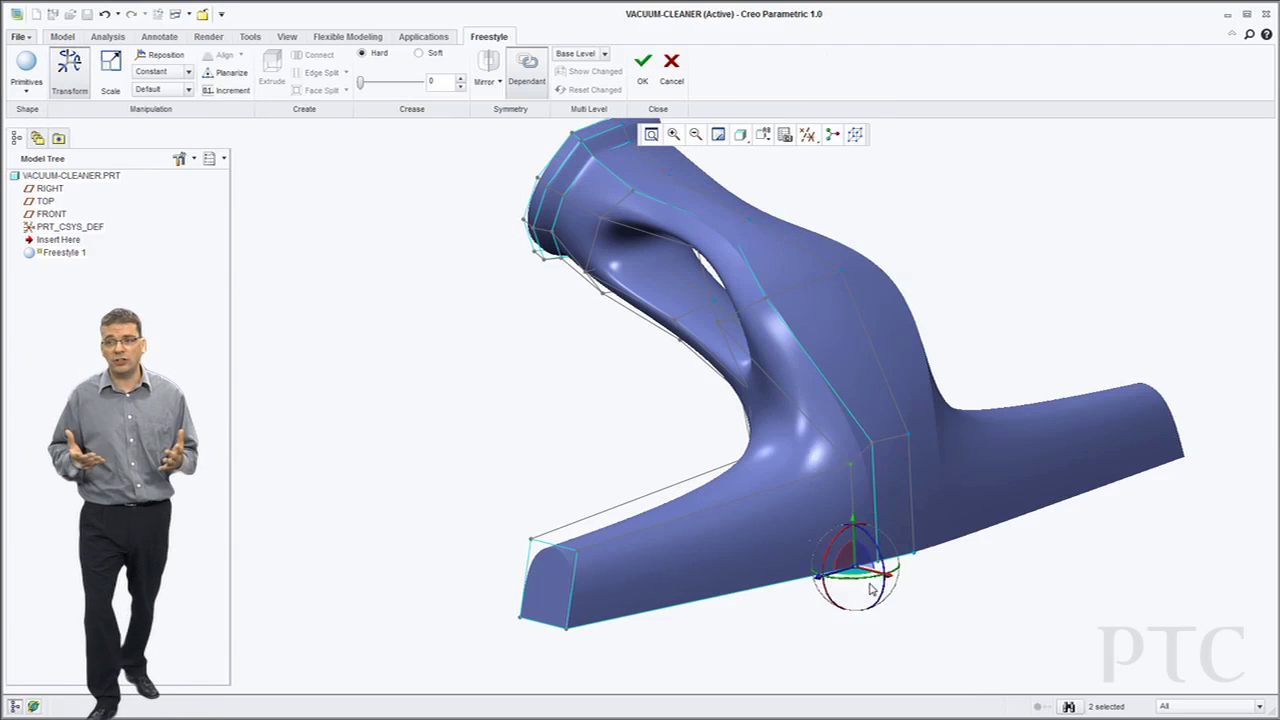
pyautogui.moveTo(872, 590); pyautogui.dragTo(915, 470, button='middle')
pyautogui.scroll(3, 922, 418)
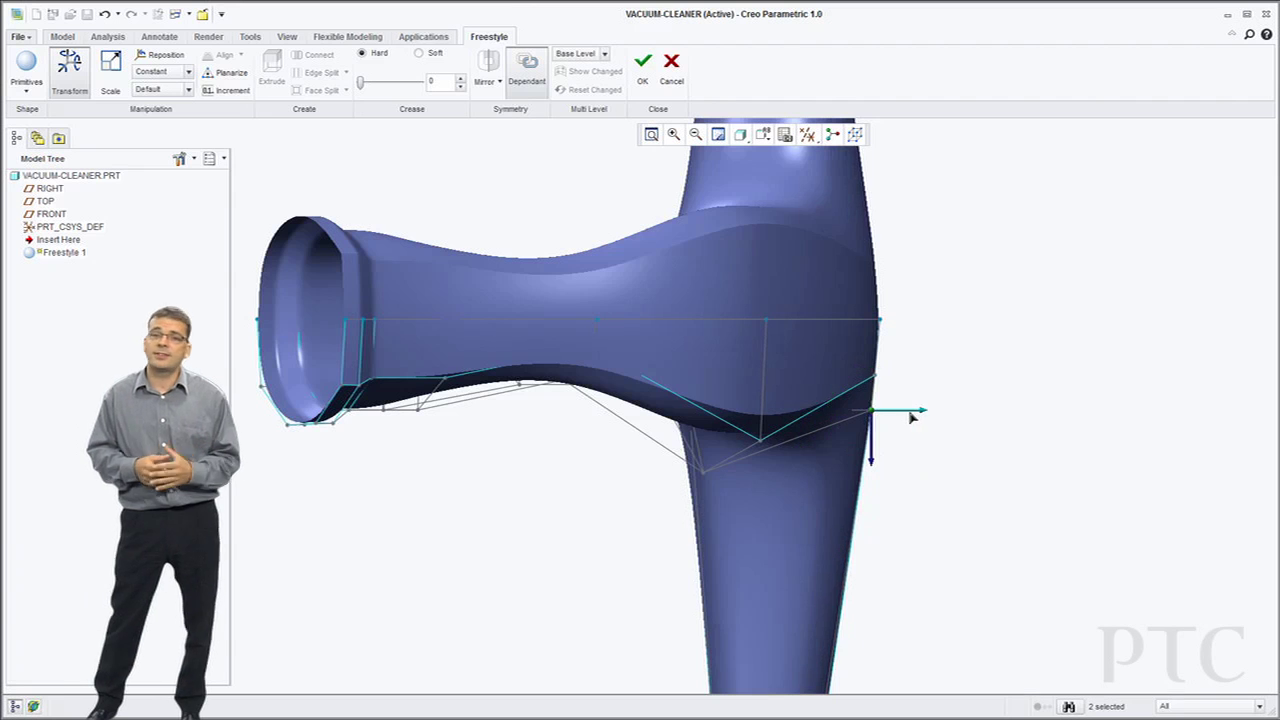
pyautogui.moveTo(814, 473); pyautogui.dragTo(799, 362, button='middle')
# Rotate the handle's collar end upward in the side view so the handle runs nearly horizontal
pyautogui.scroll(-3, 799, 362)
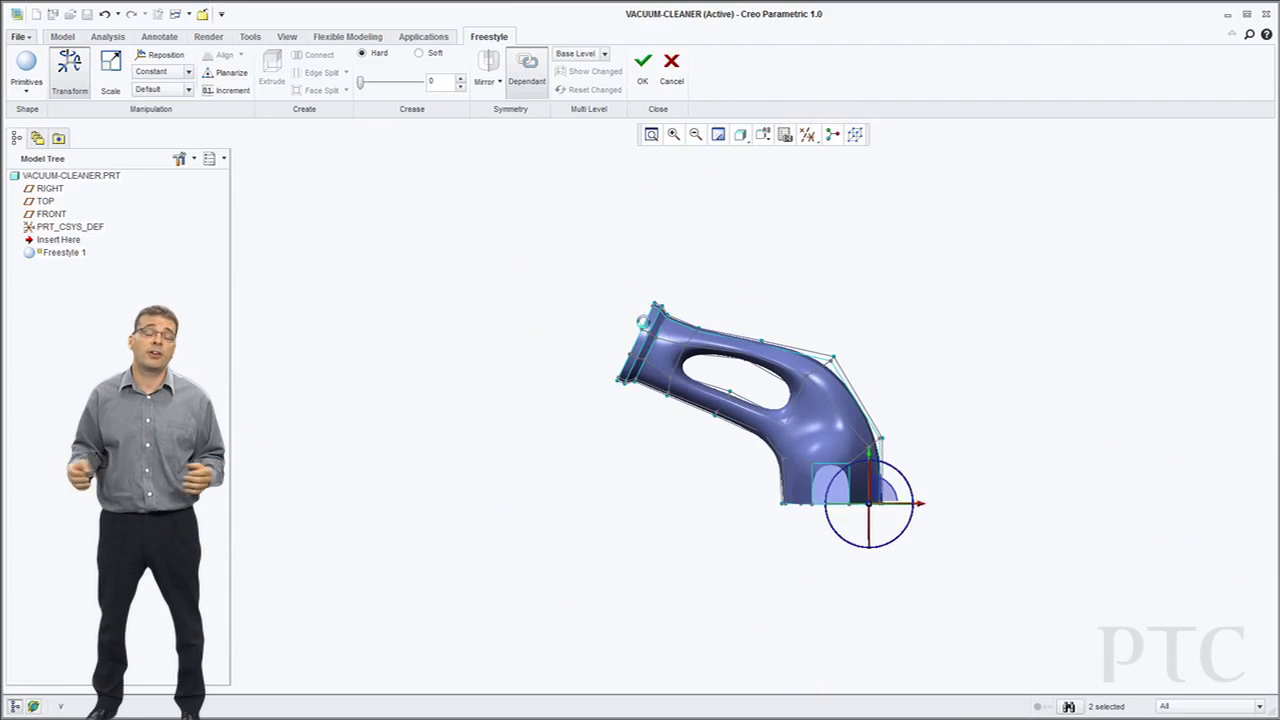
pyautogui.scroll(3, 636, 319)
pyautogui.moveTo(778, 518); pyautogui.dragTo(700, 493)
pyautogui.moveTo(899, 437); pyautogui.dragTo(898, 434)
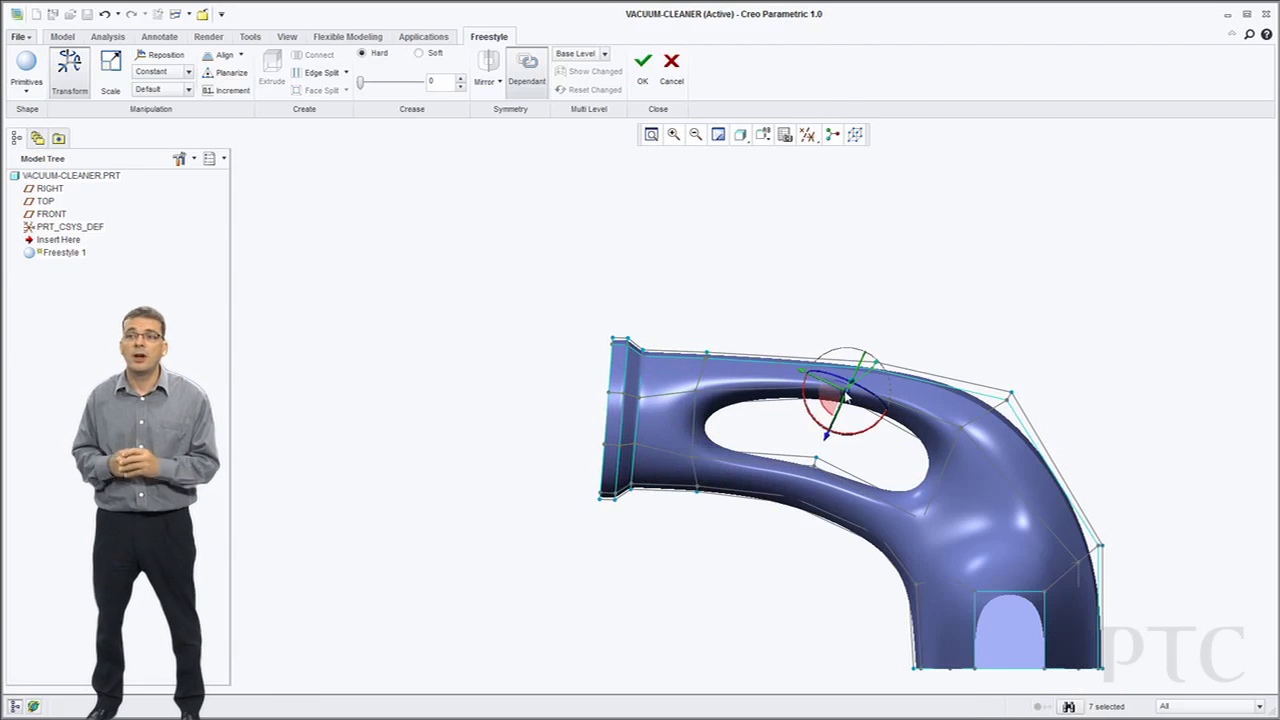
# Shift the upper middle vertices above the handle opening toward the collar and accept the Freestyle changes
pyautogui.moveTo(809, 384); pyautogui.dragTo(773, 376)
pyautogui.click(825, 323)
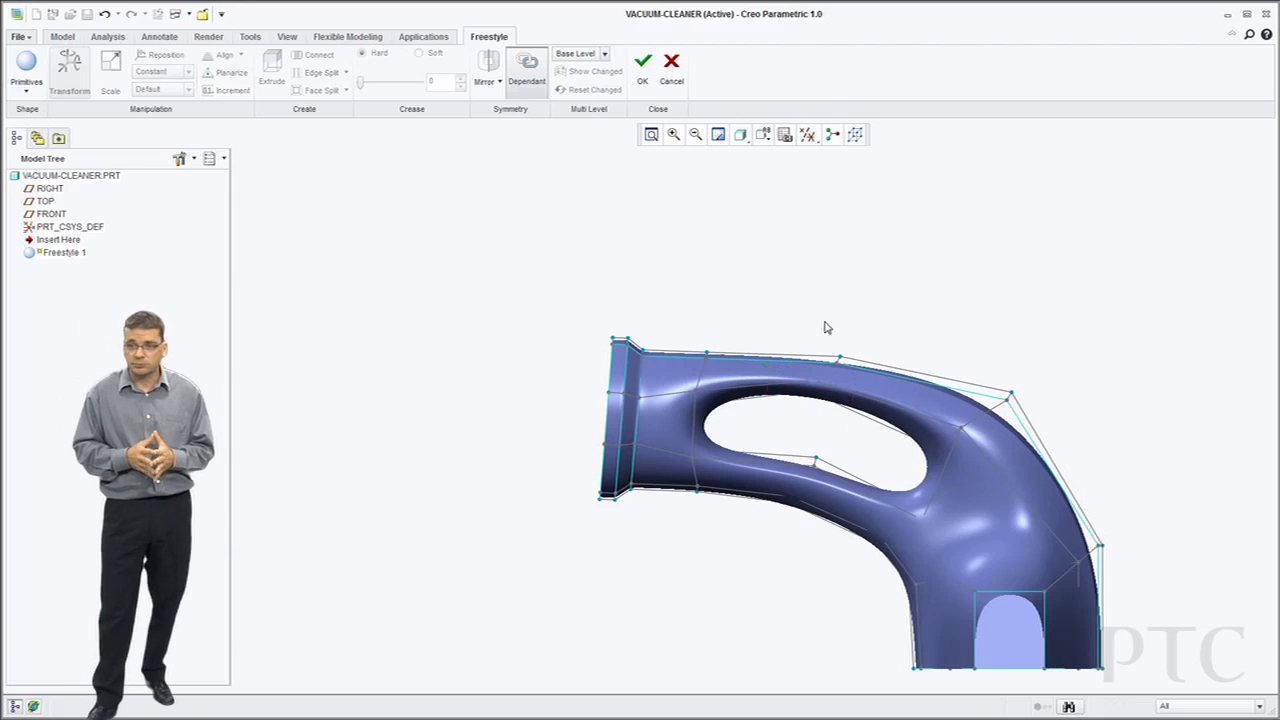
pyautogui.moveTo(854, 370); pyautogui.dragTo(853, 369)
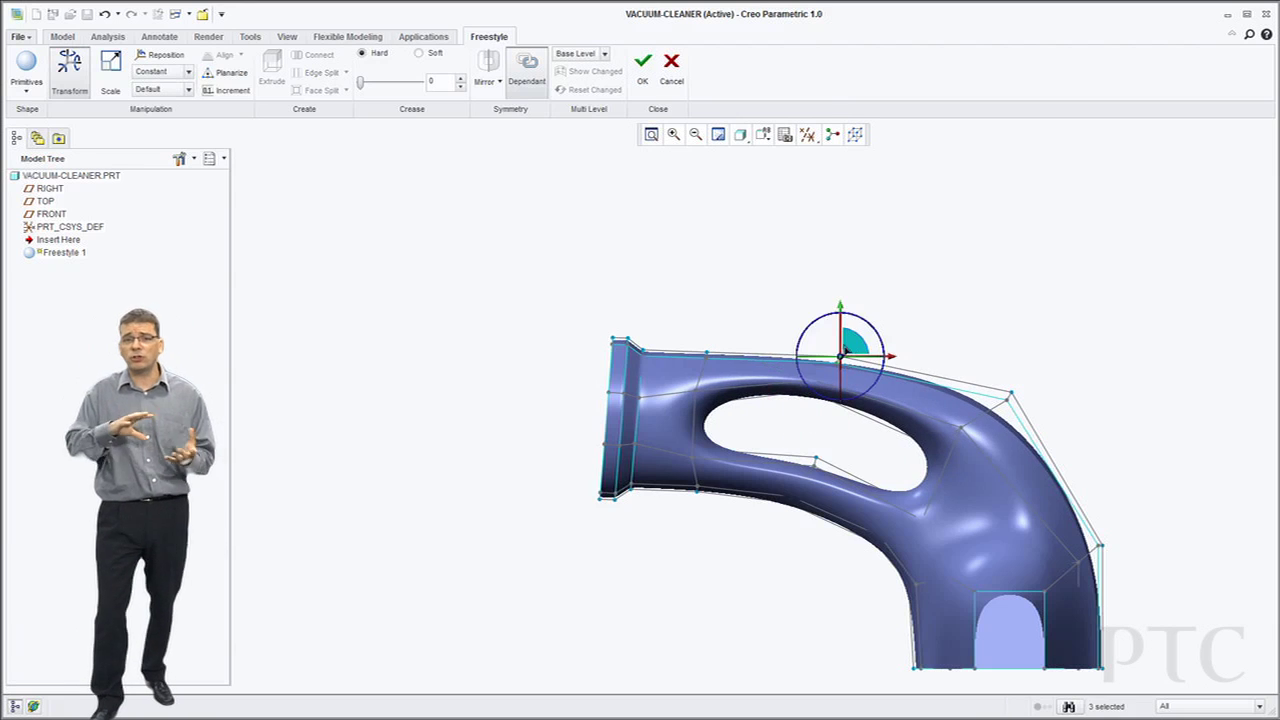
pyautogui.click(889, 308)
pyautogui.scroll(2, 684, 297)
pyautogui.click(640, 78)
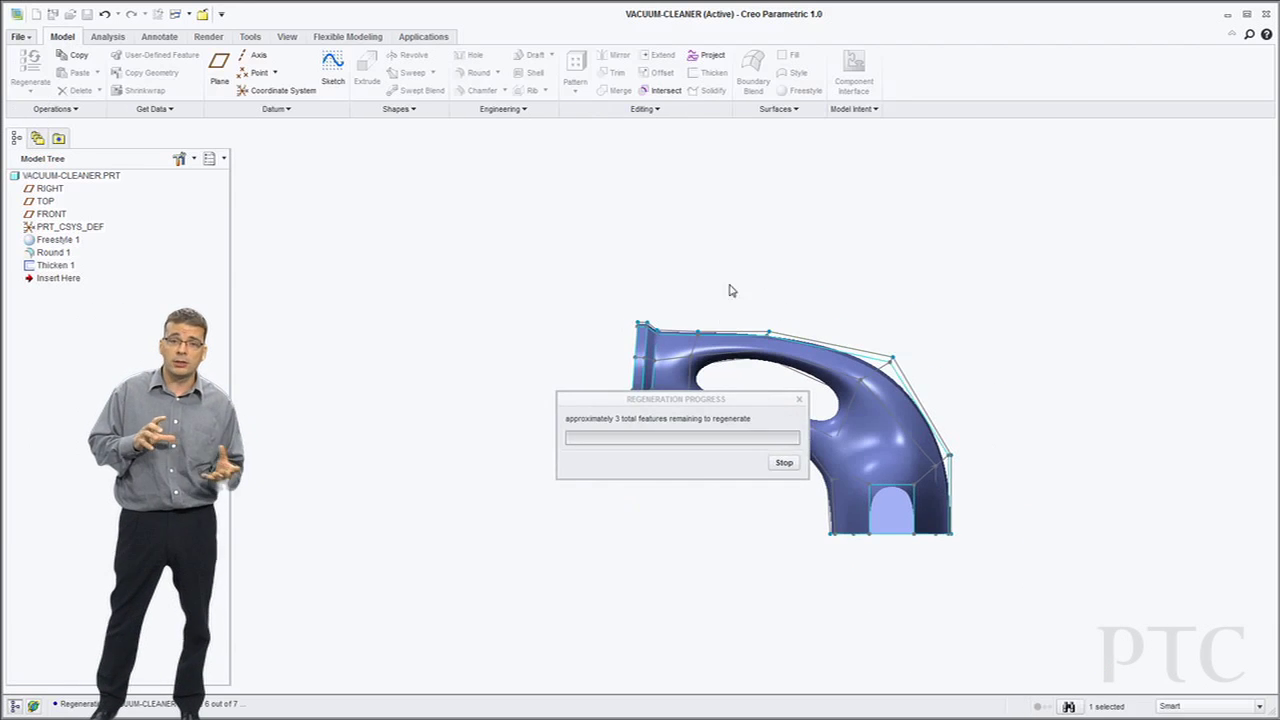
# Display the regenerated body as shaded with edges and view it from an angle
pyautogui.moveTo(763, 357); pyautogui.dragTo(713, 420, button='middle')
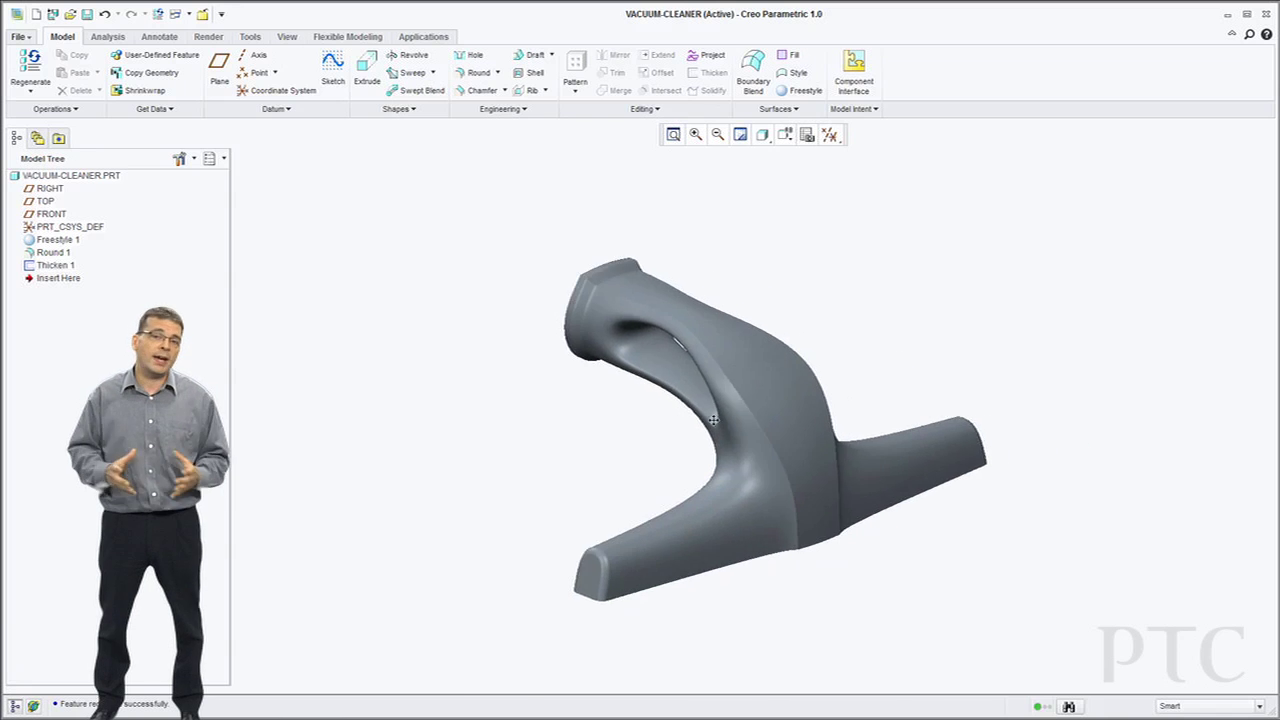
pyautogui.scroll(-4, 713, 420)
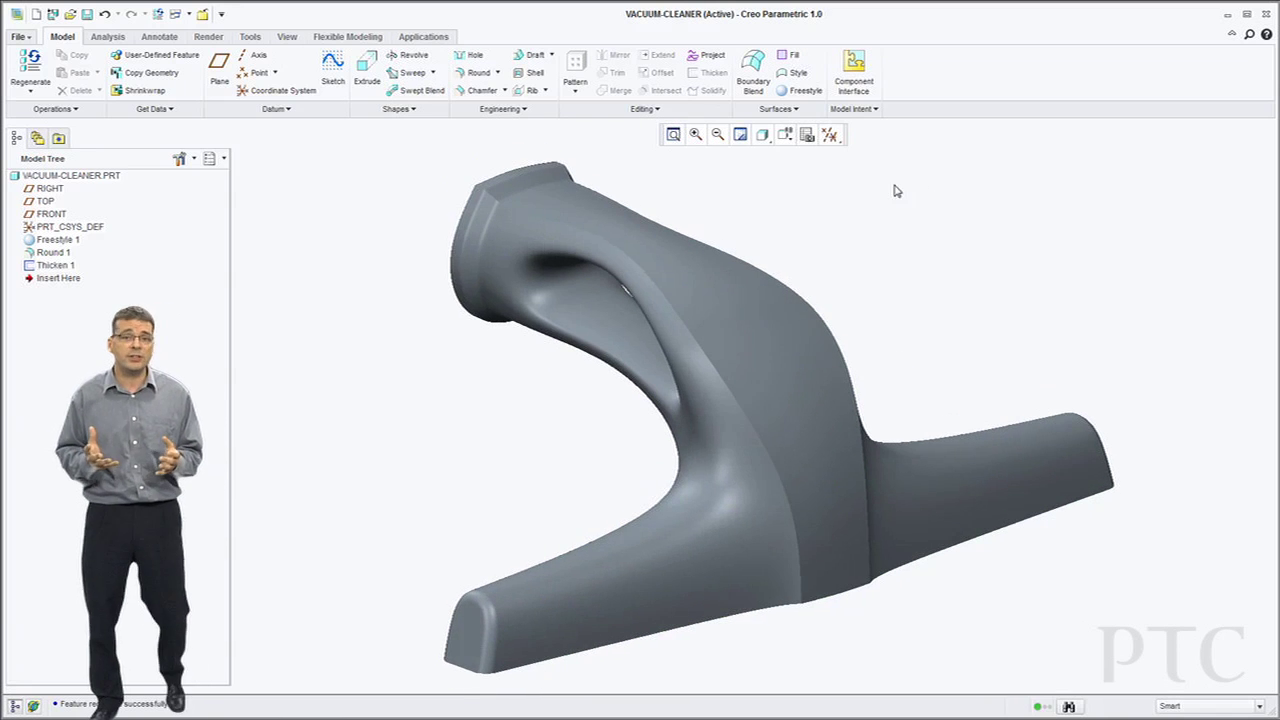
pyautogui.click(766, 137)
pyautogui.click(790, 161)
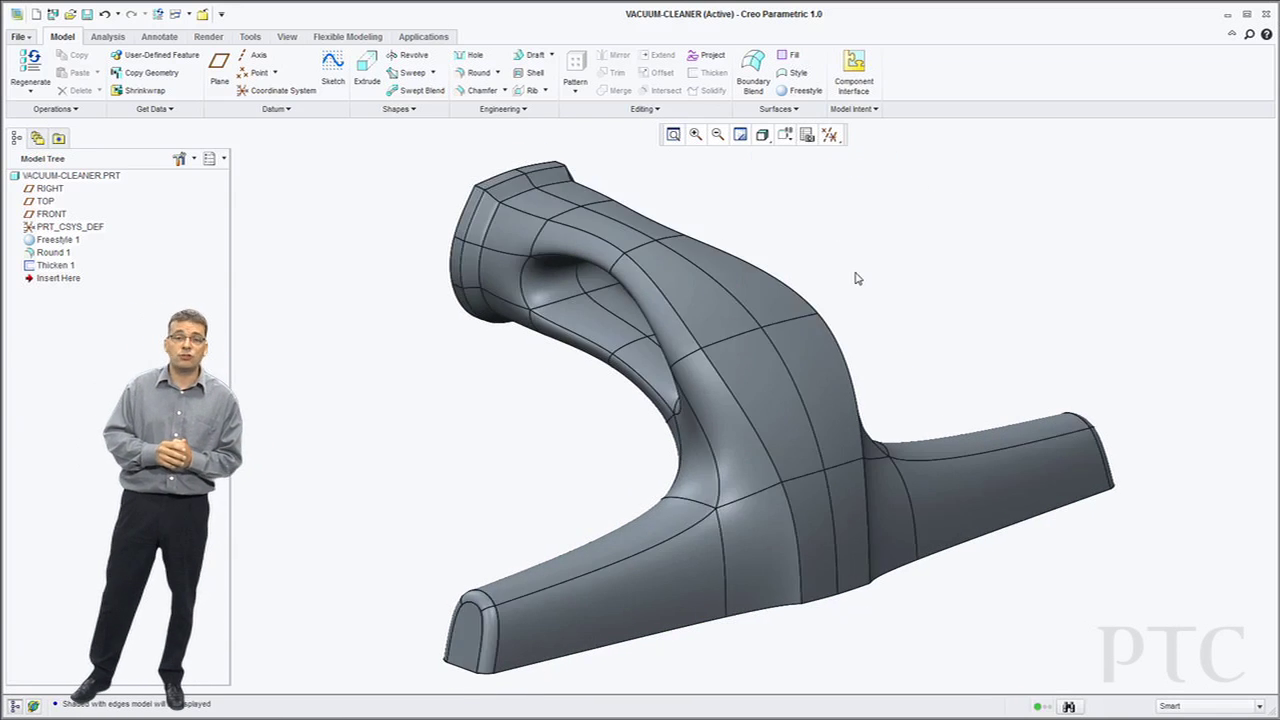
pyautogui.moveTo(854, 277)
pyautogui.mouseDown(button='middle')
pyautogui.moveTo(817, 250)
pyautogui.moveTo(828, 215)
pyautogui.mouseUp(button='middle')
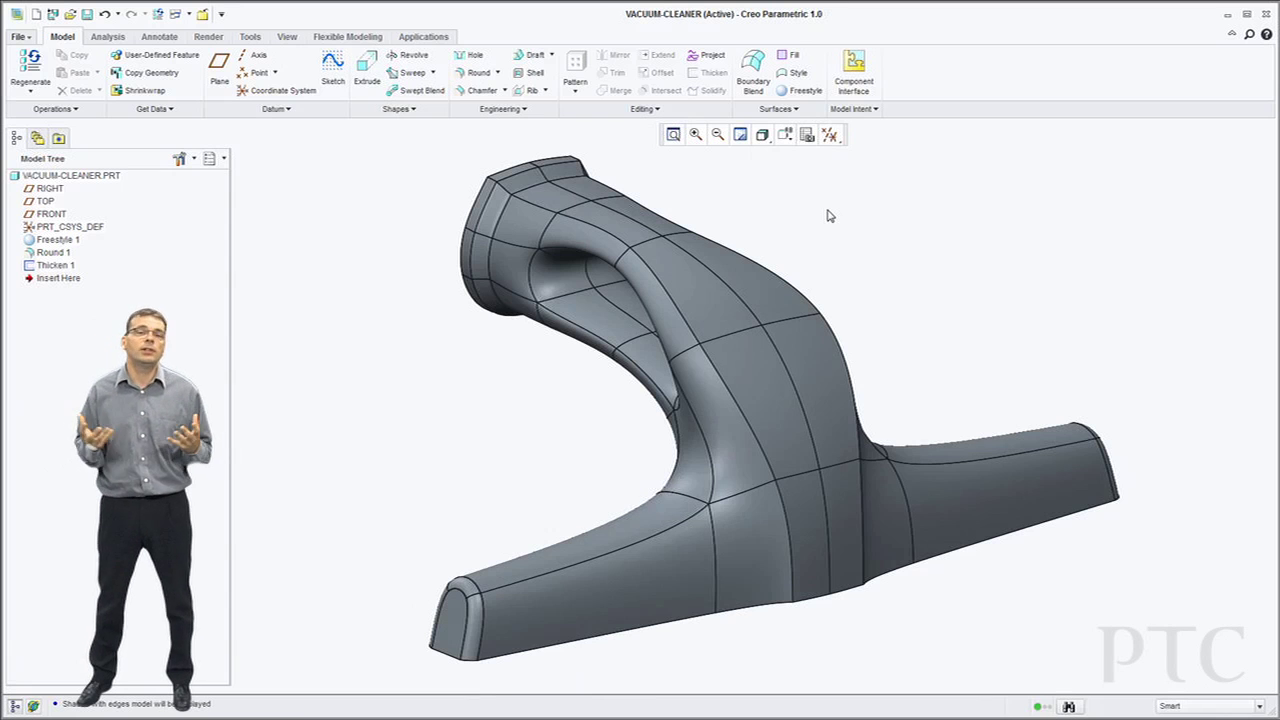